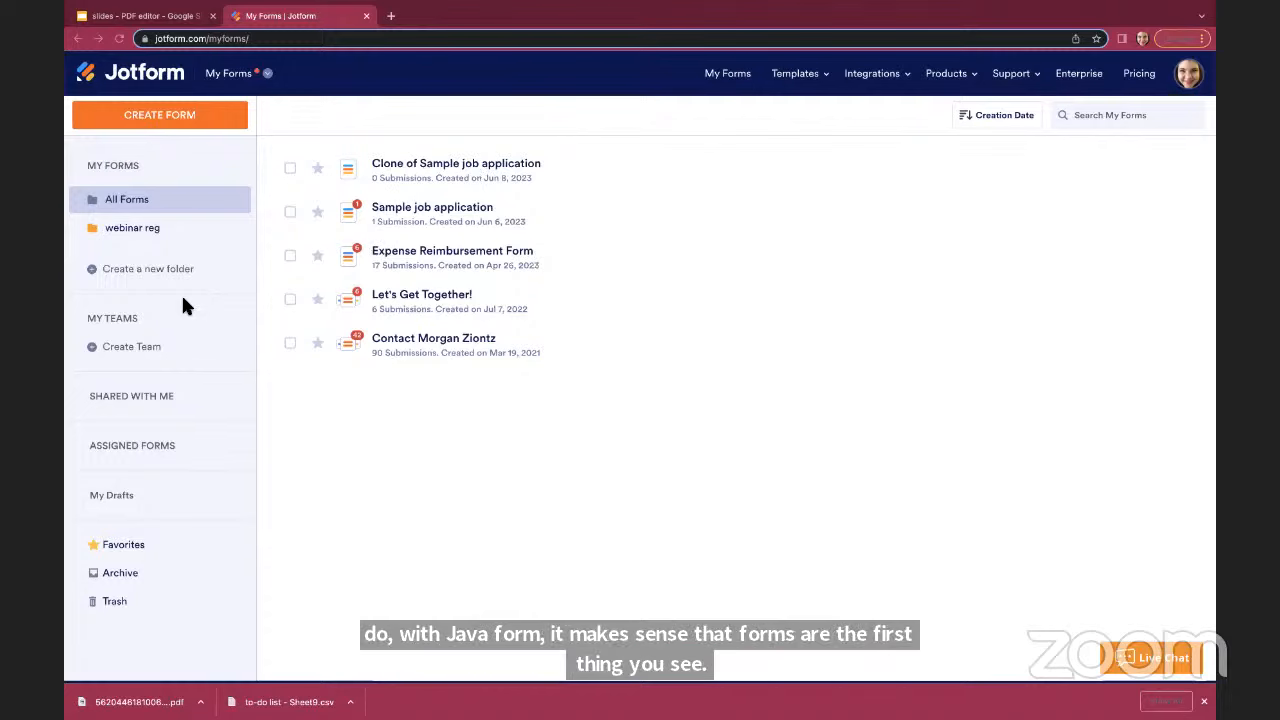
Look over the list of forms and the other workspaces available, such as tables, reports, approvals and sign documents
scroll(181, 293, down, 1)
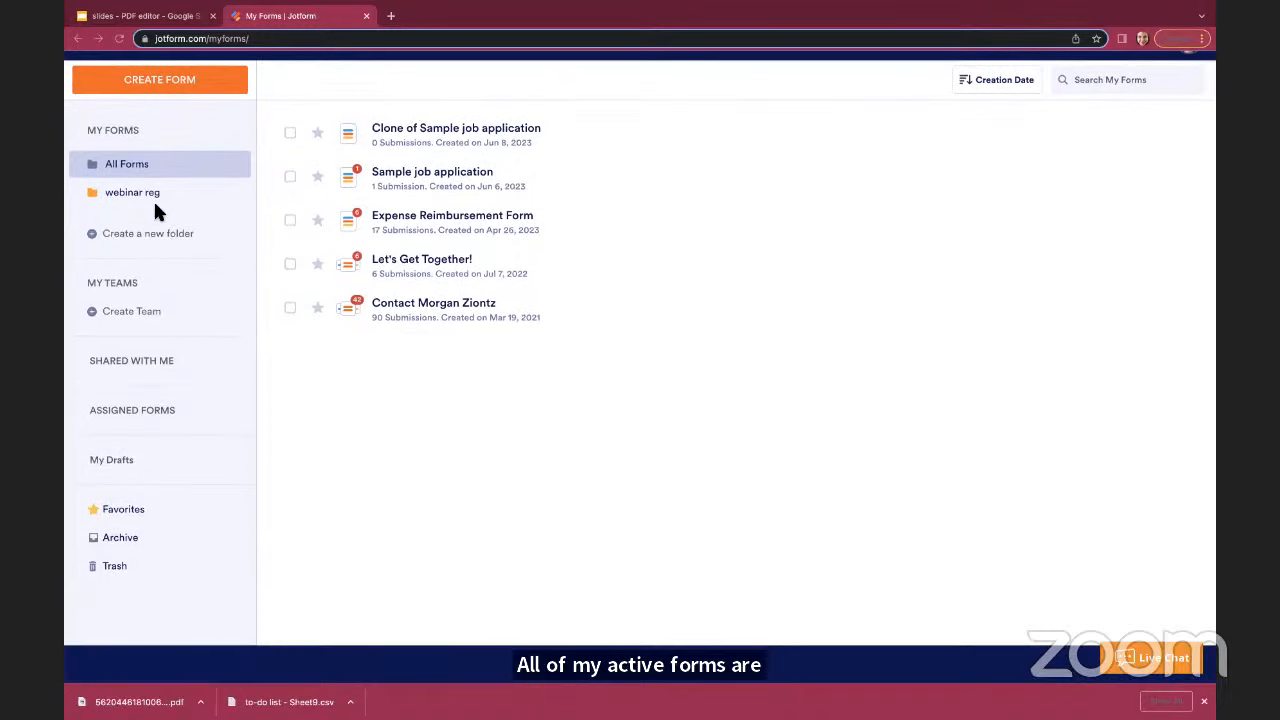
scroll(154, 150, up, 1)
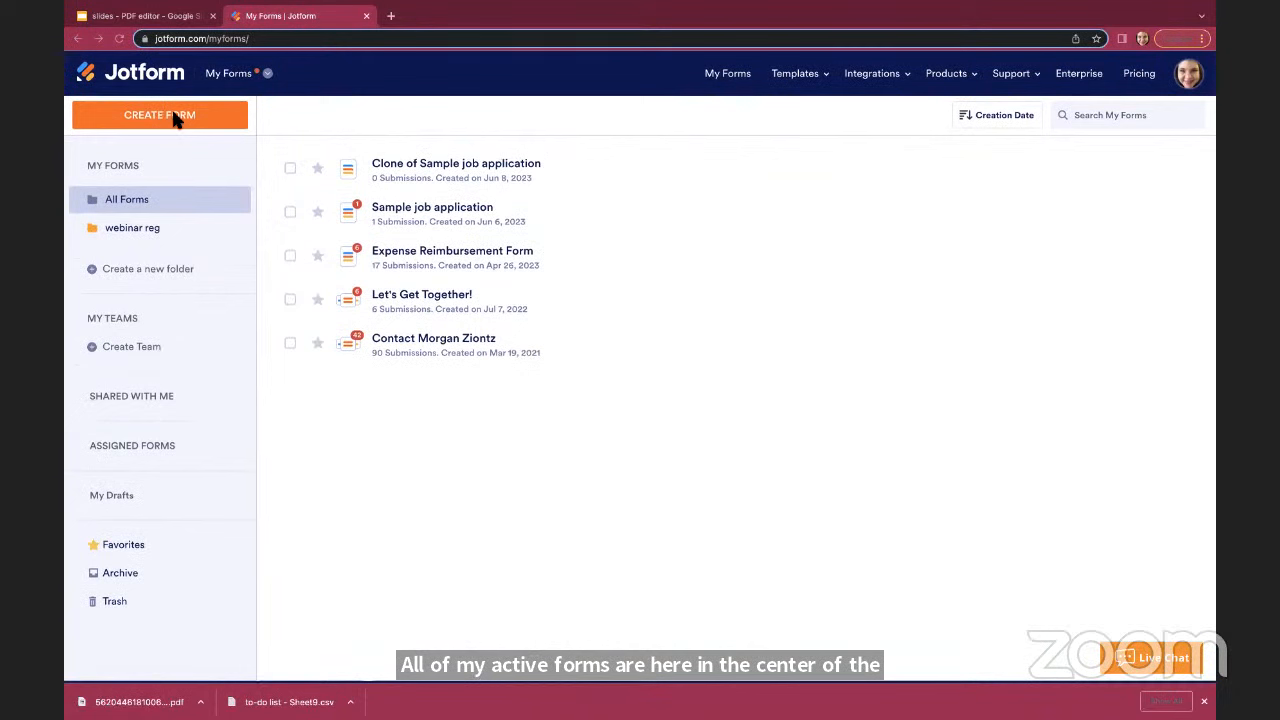
click(242, 82)
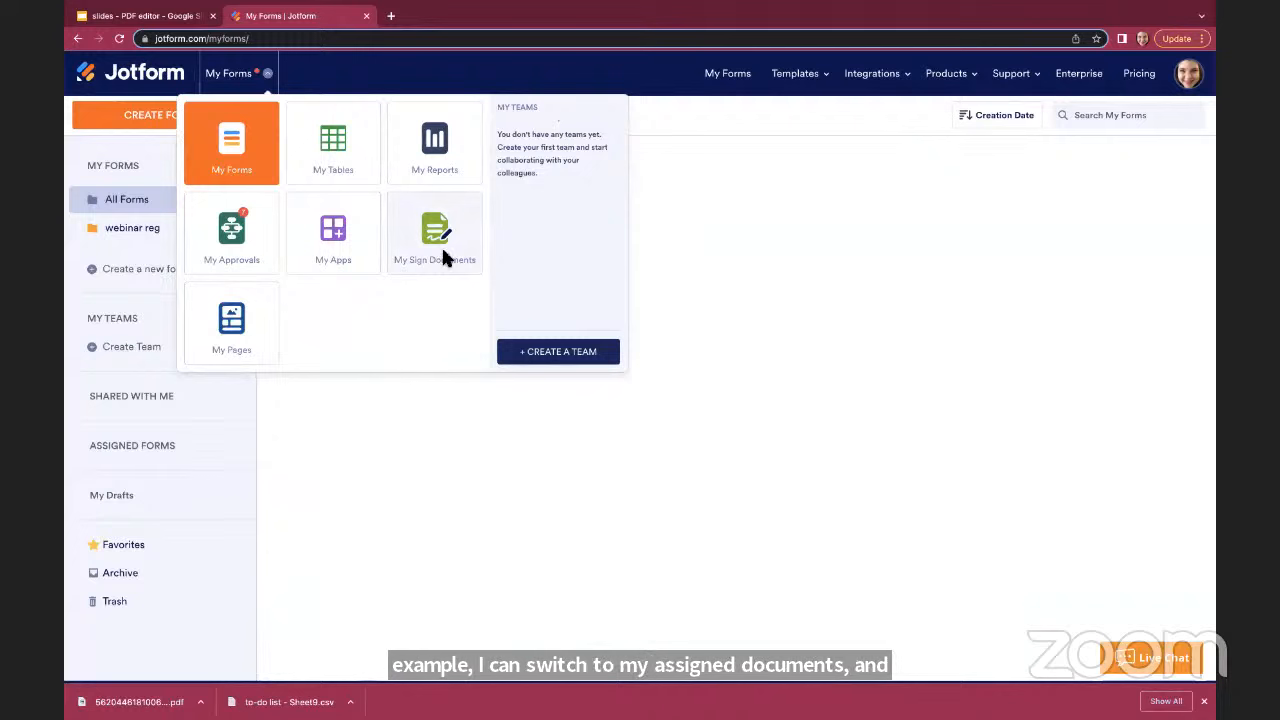
click(783, 113)
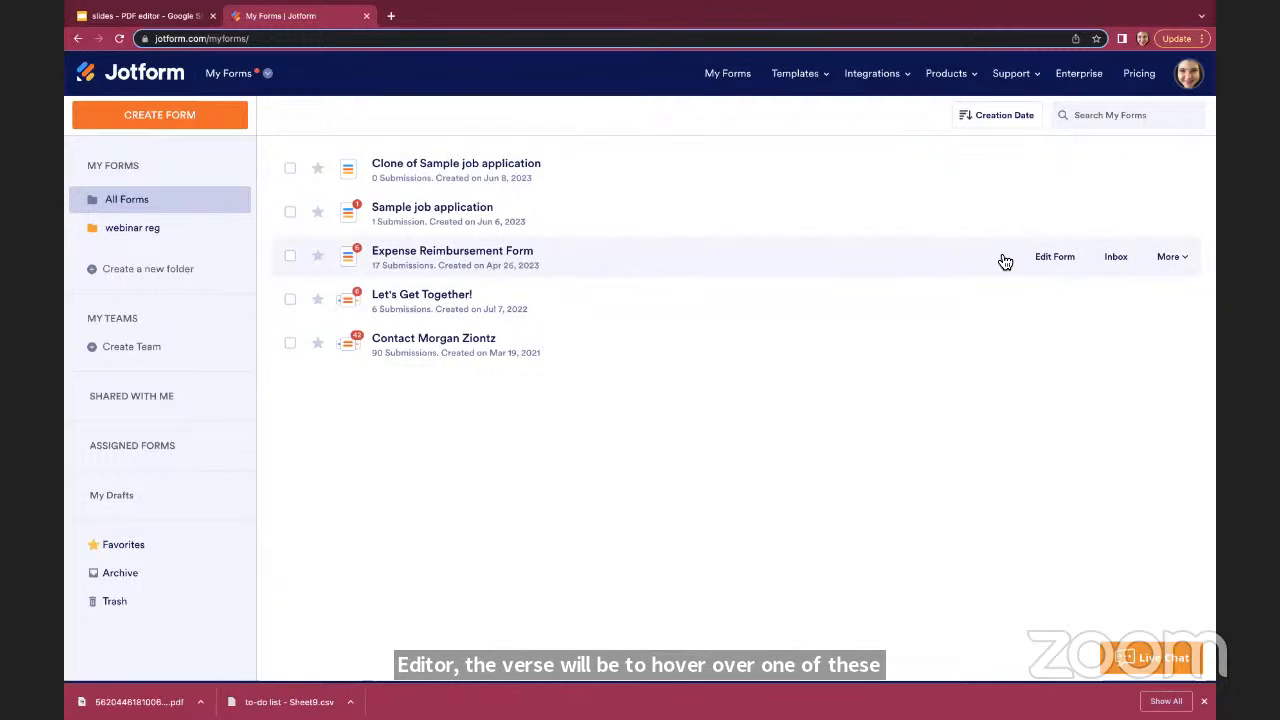
Bring up the further actions for the Expense Reimbursement Form and open the form for editing
click(1170, 260)
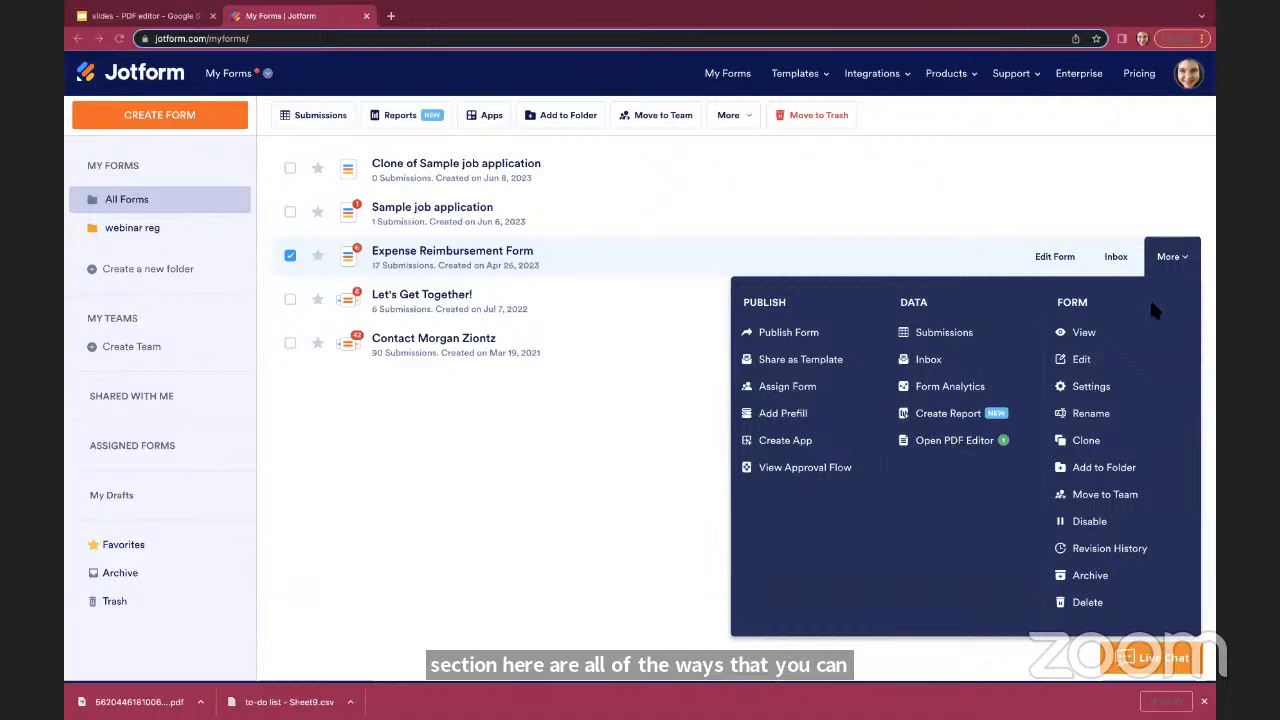
click(1170, 257)
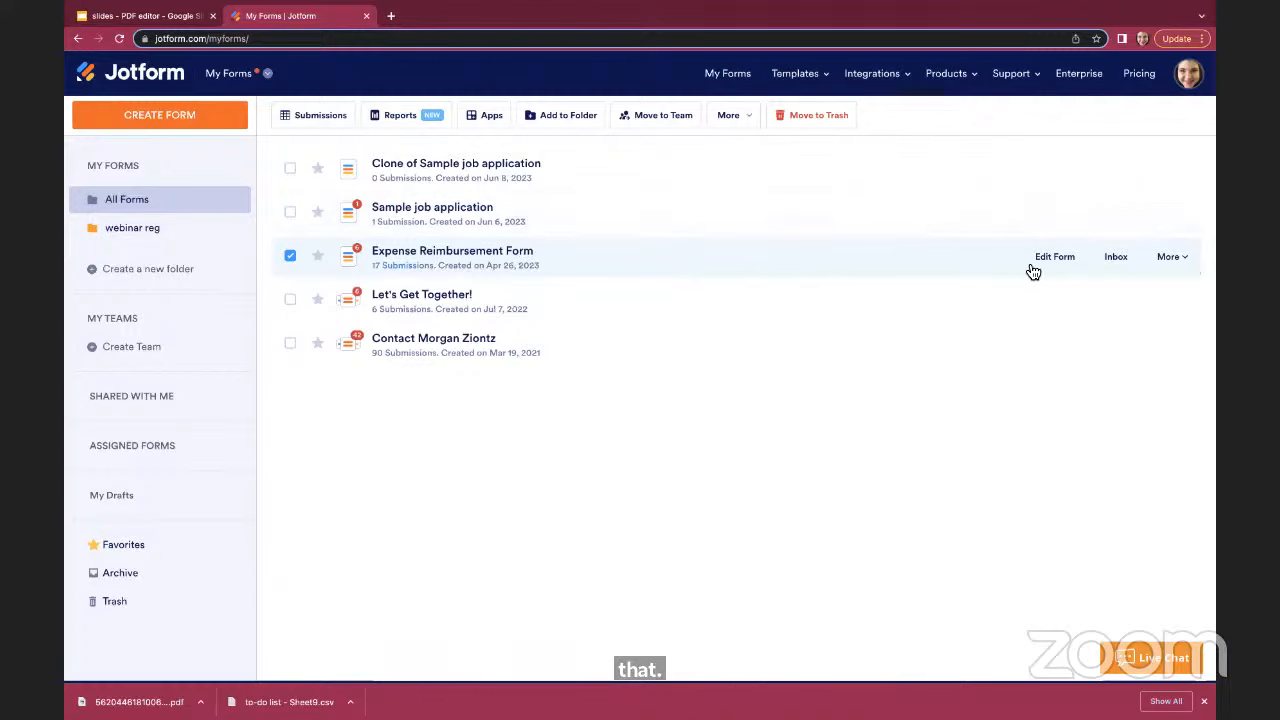
click(1168, 258)
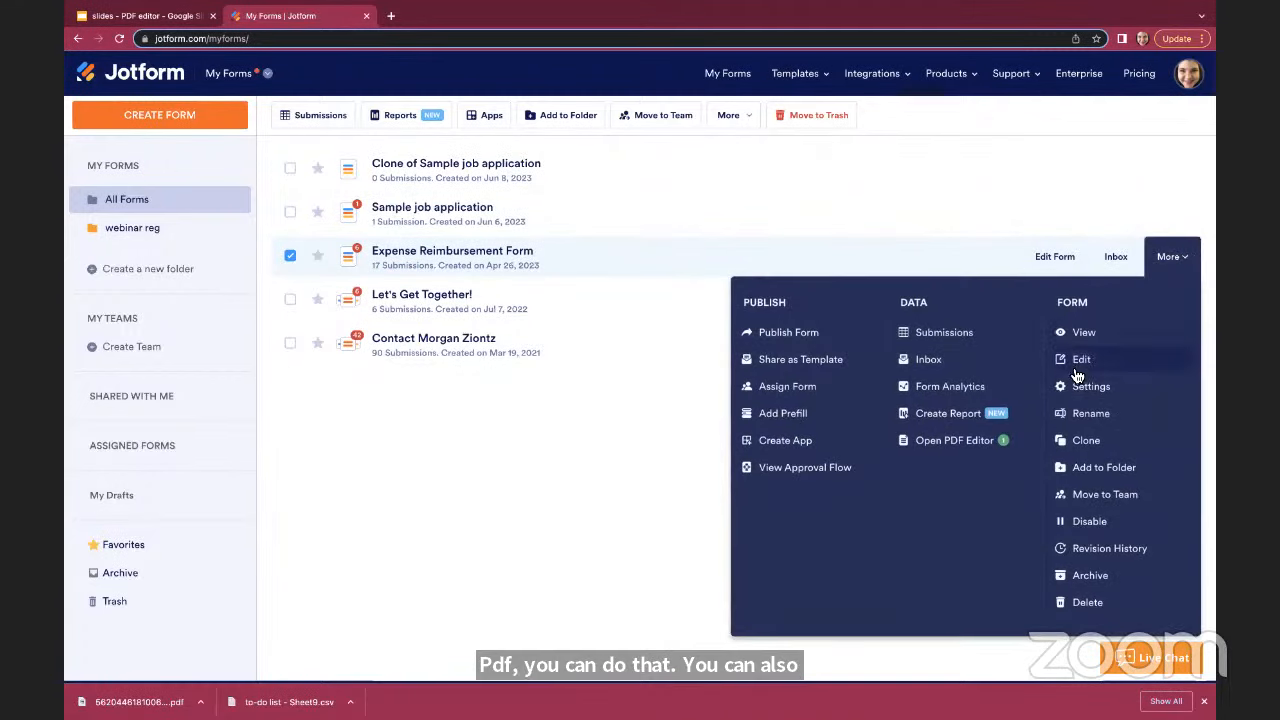
click(1075, 364)
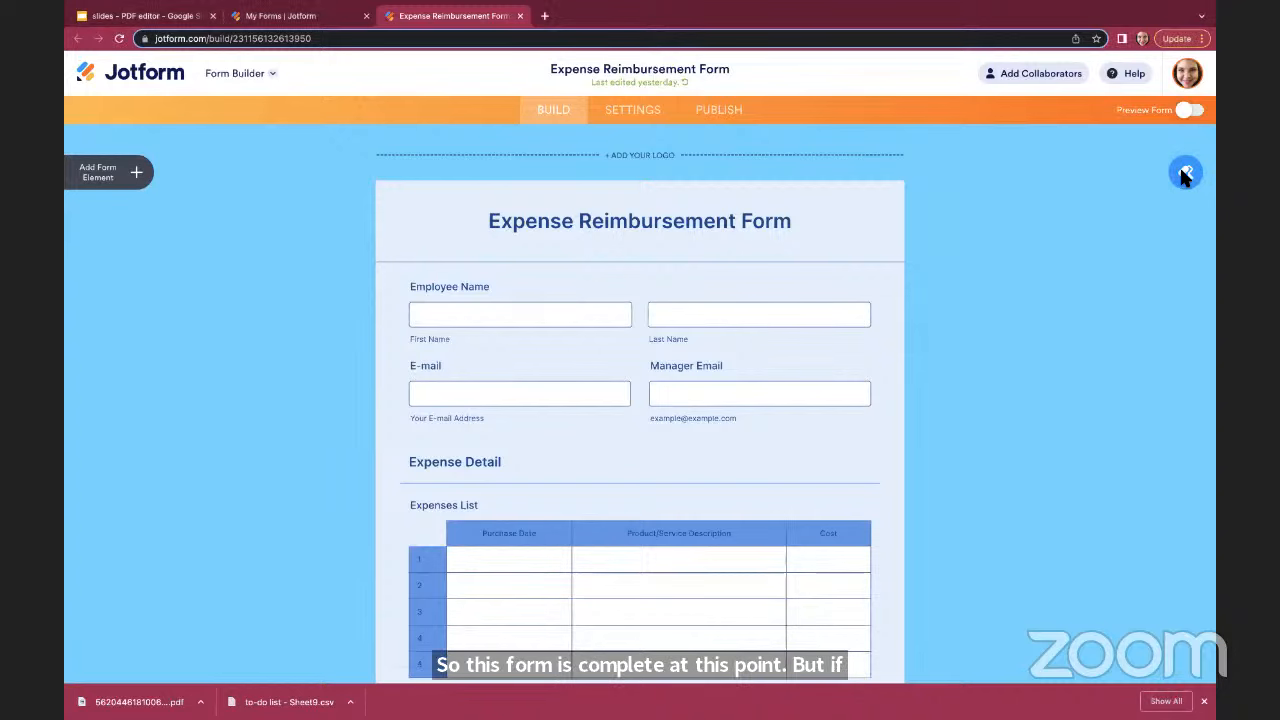
View the basic elements that can be added to the form and close the element list
click(139, 174)
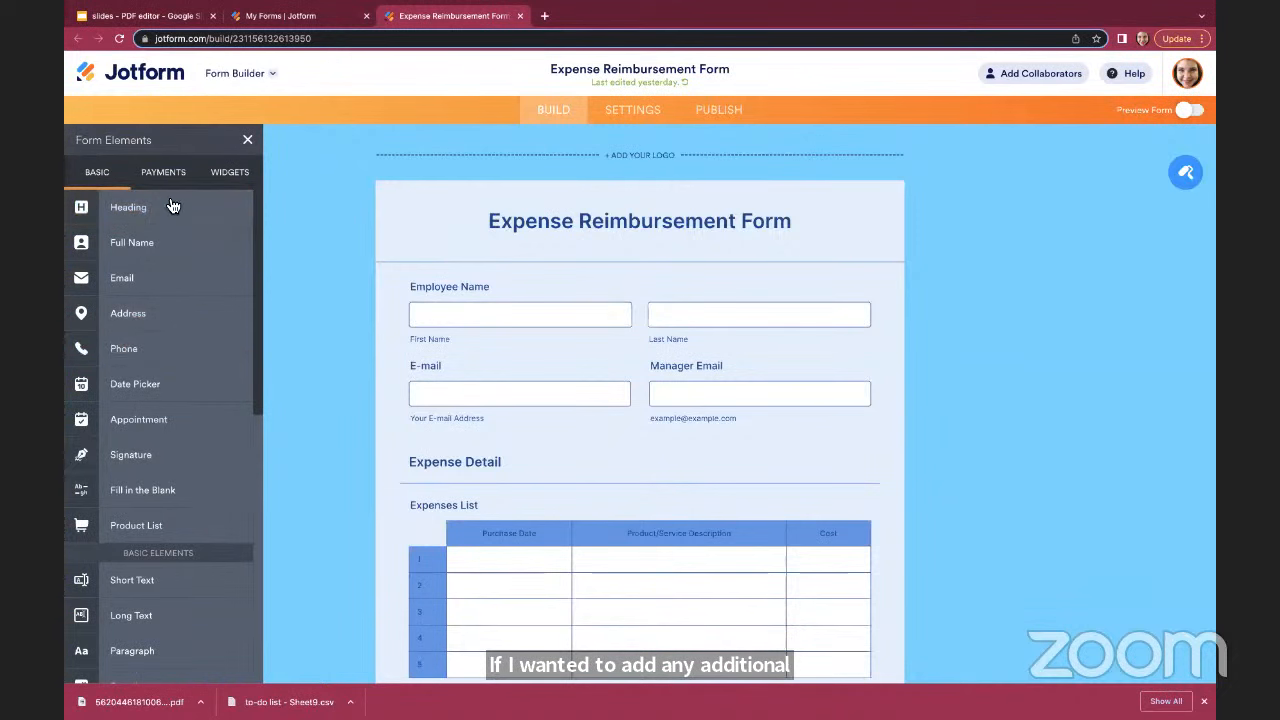
click(631, 289)
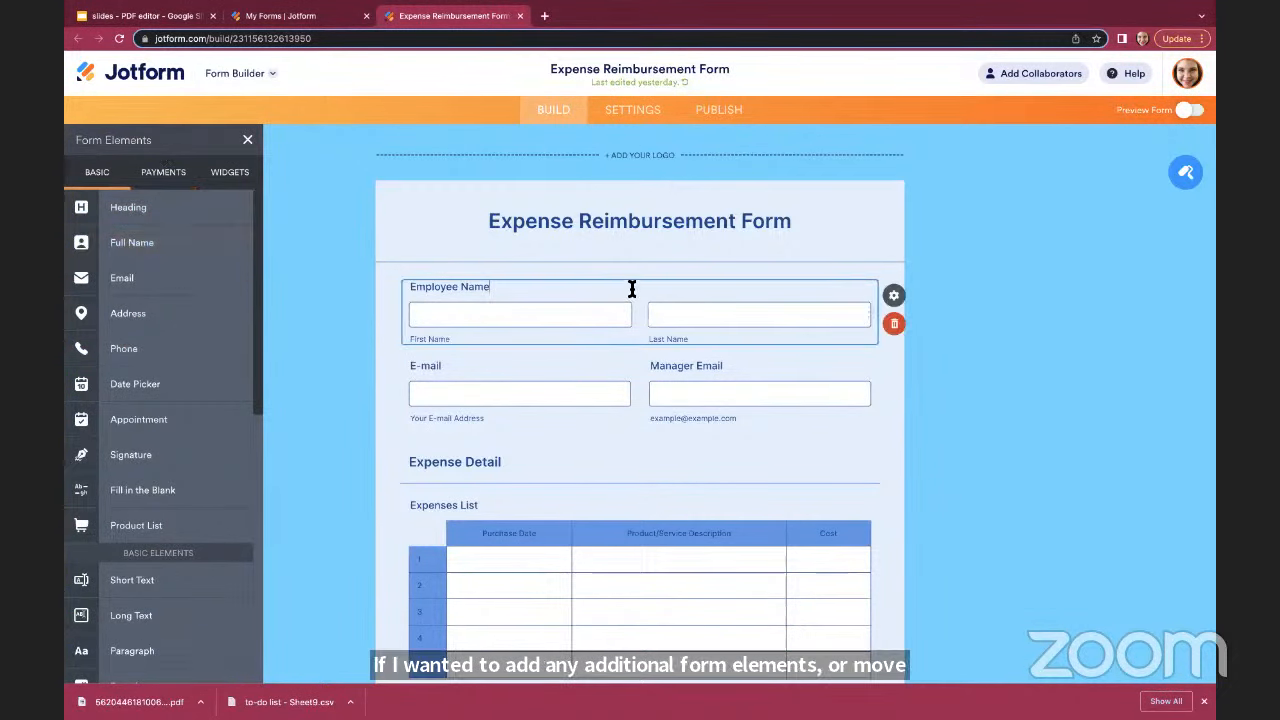
click(247, 139)
Review the form's fields from the employee name down to the expenses list, total cost and signature
scroll(318, 293, down, 1)
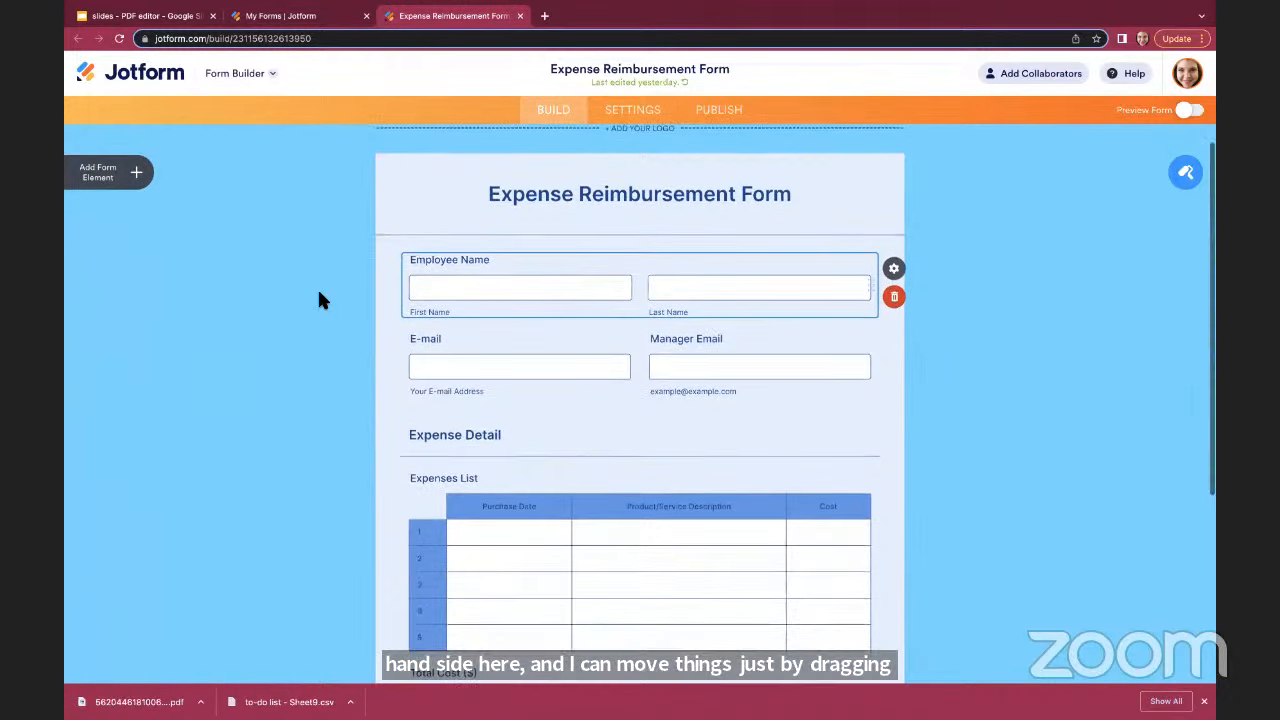
scroll(318, 293, down, 2)
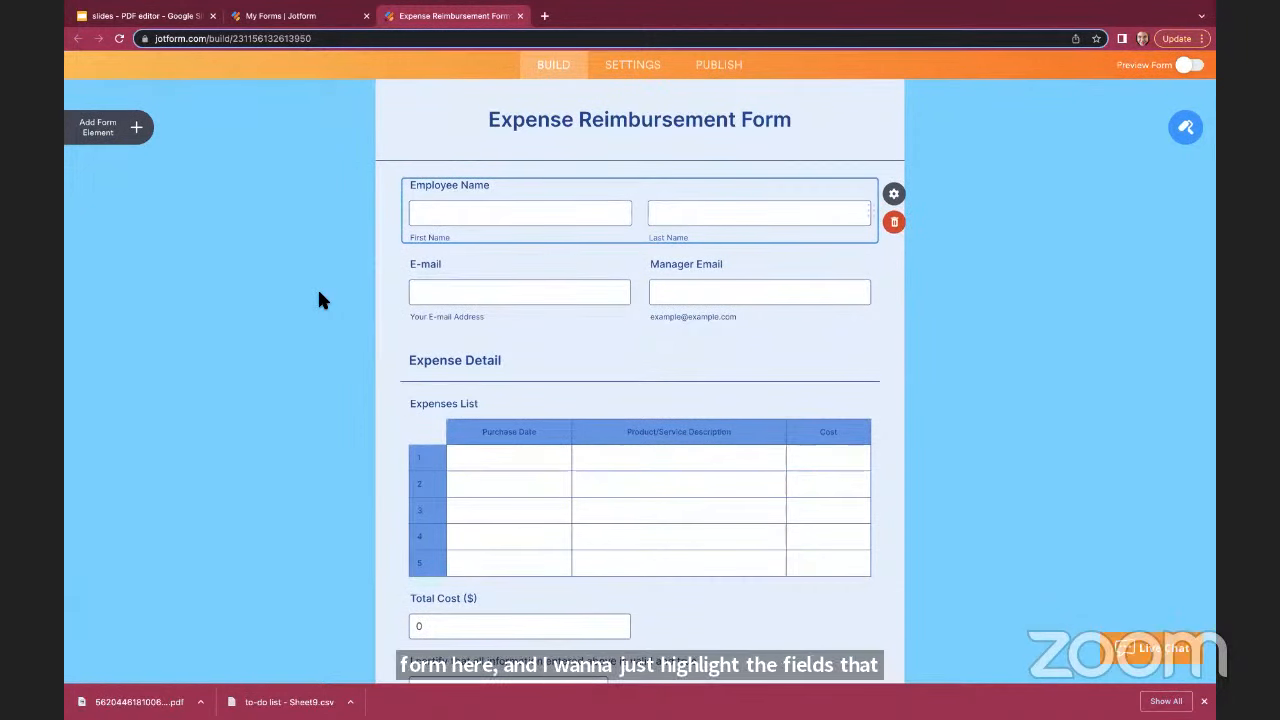
scroll(319, 297, down, 1)
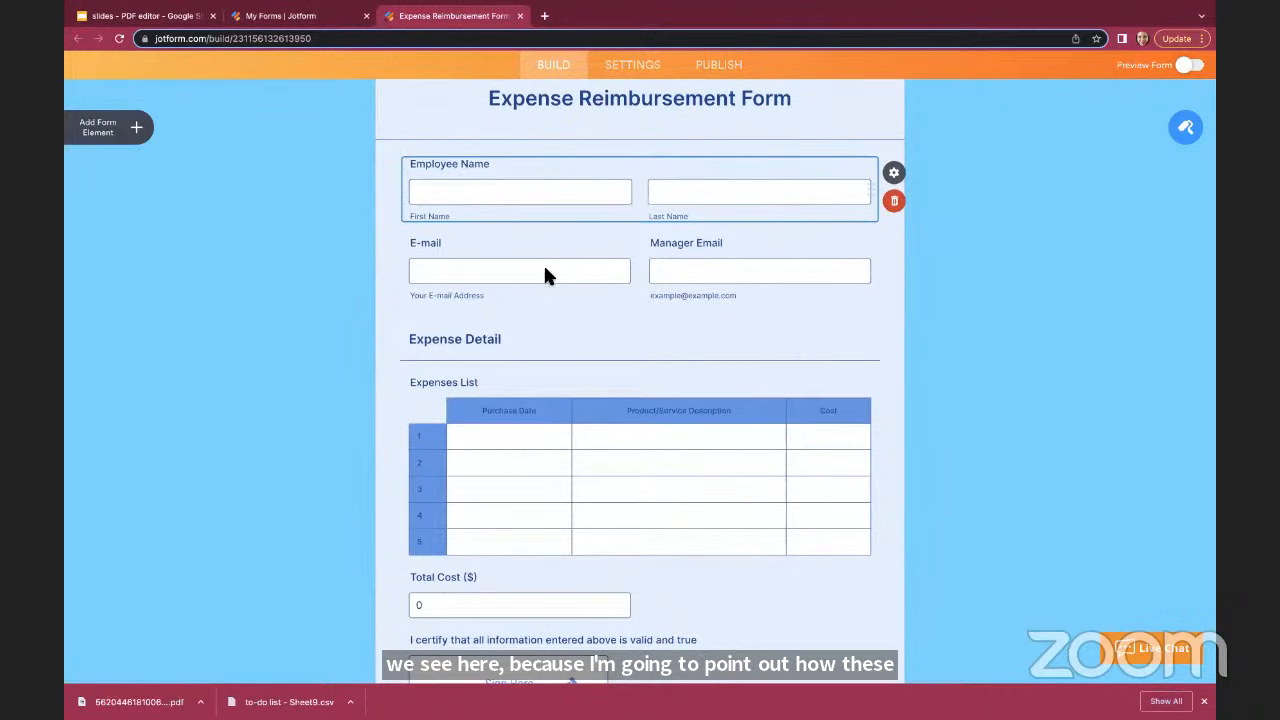
scroll(283, 355, down, 3)
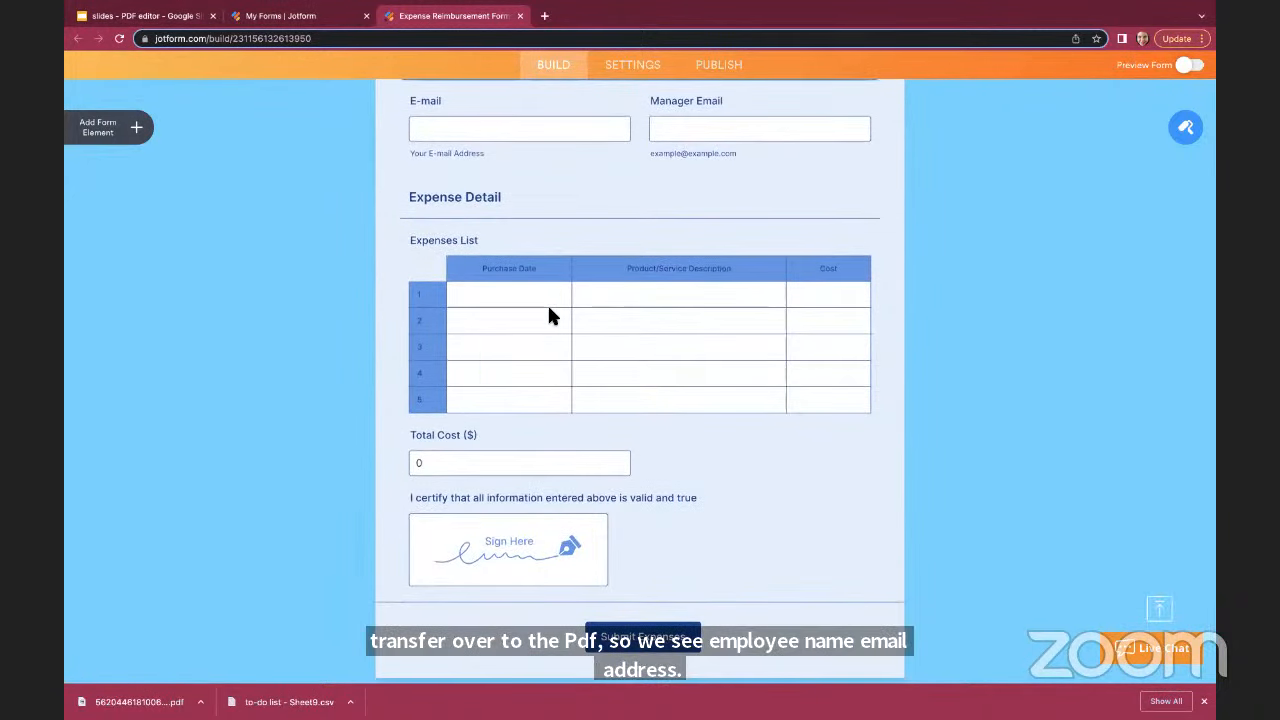
scroll(400, 395, down, 1)
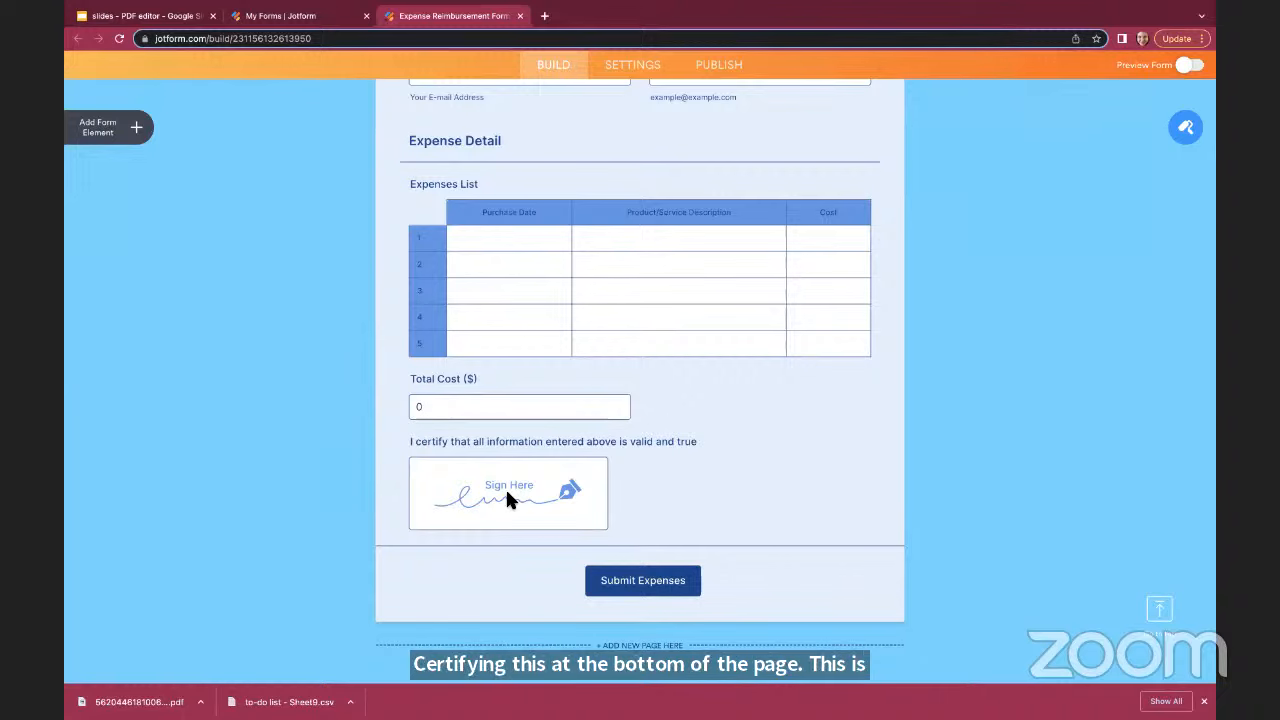
scroll(297, 252, up, 5)
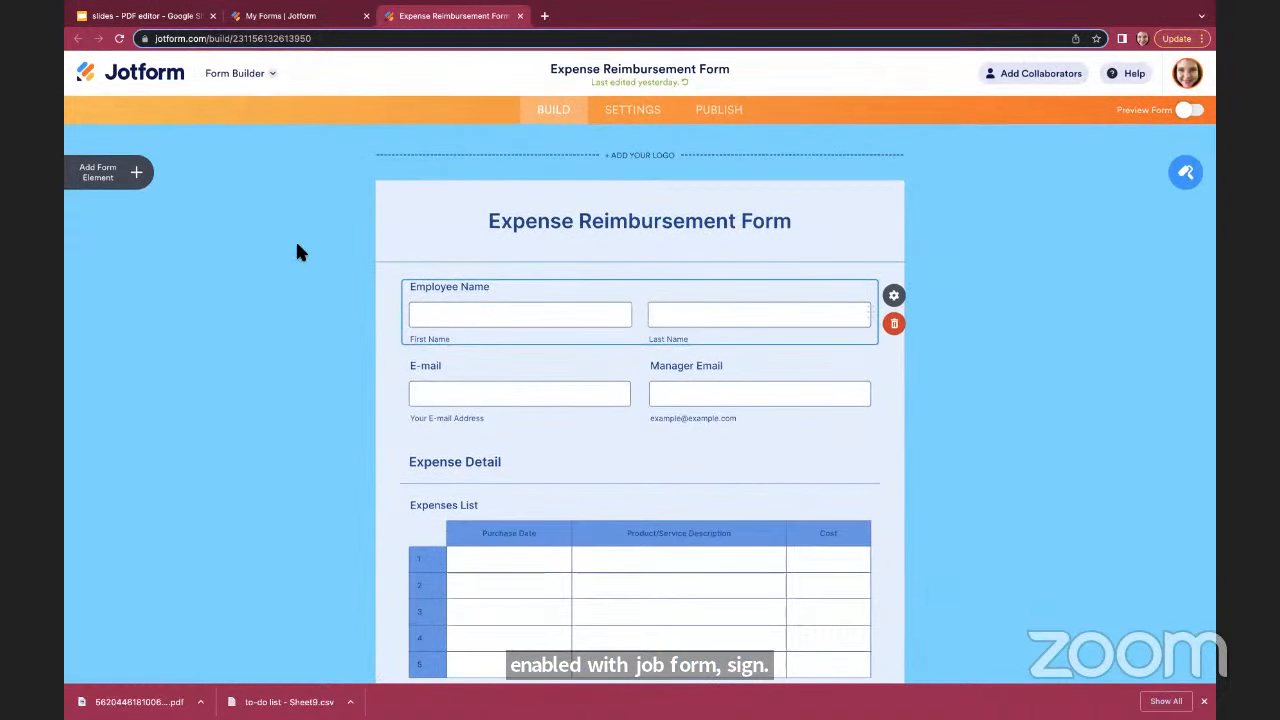
Switch from the Form Builder to the form's document in the PDF Editor and hide the element list
click(240, 74)
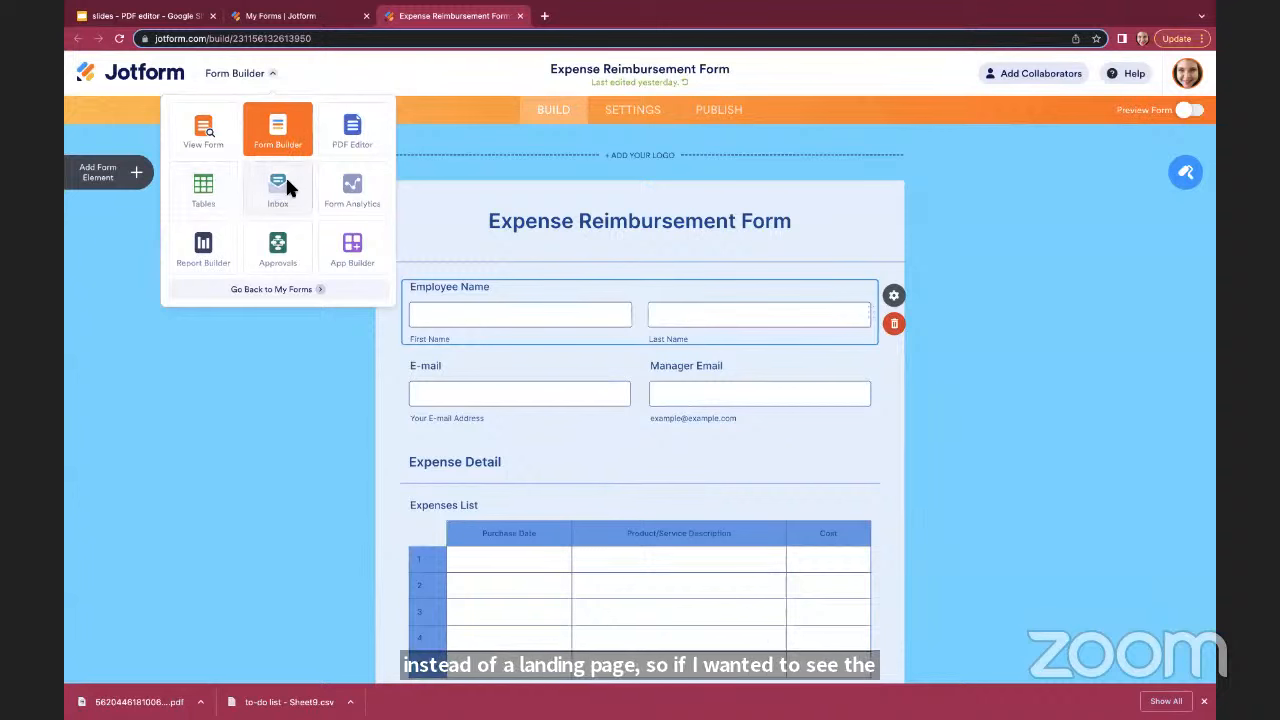
click(356, 140)
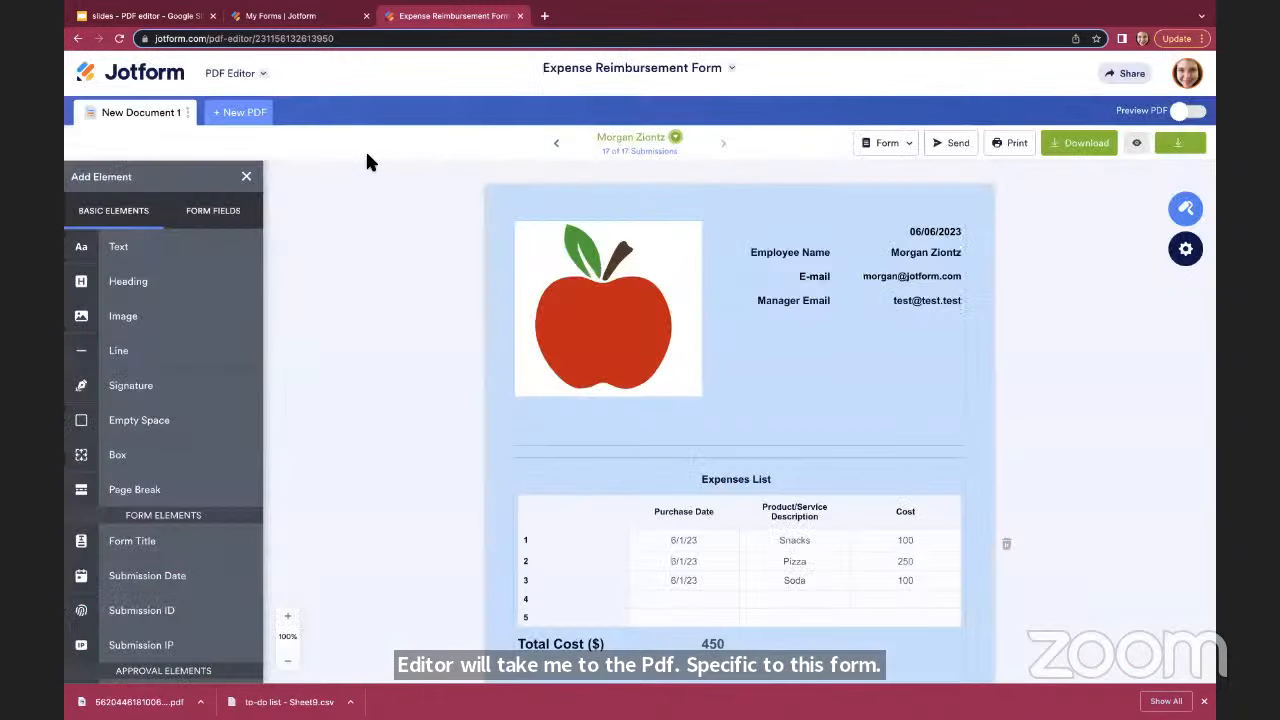
click(246, 176)
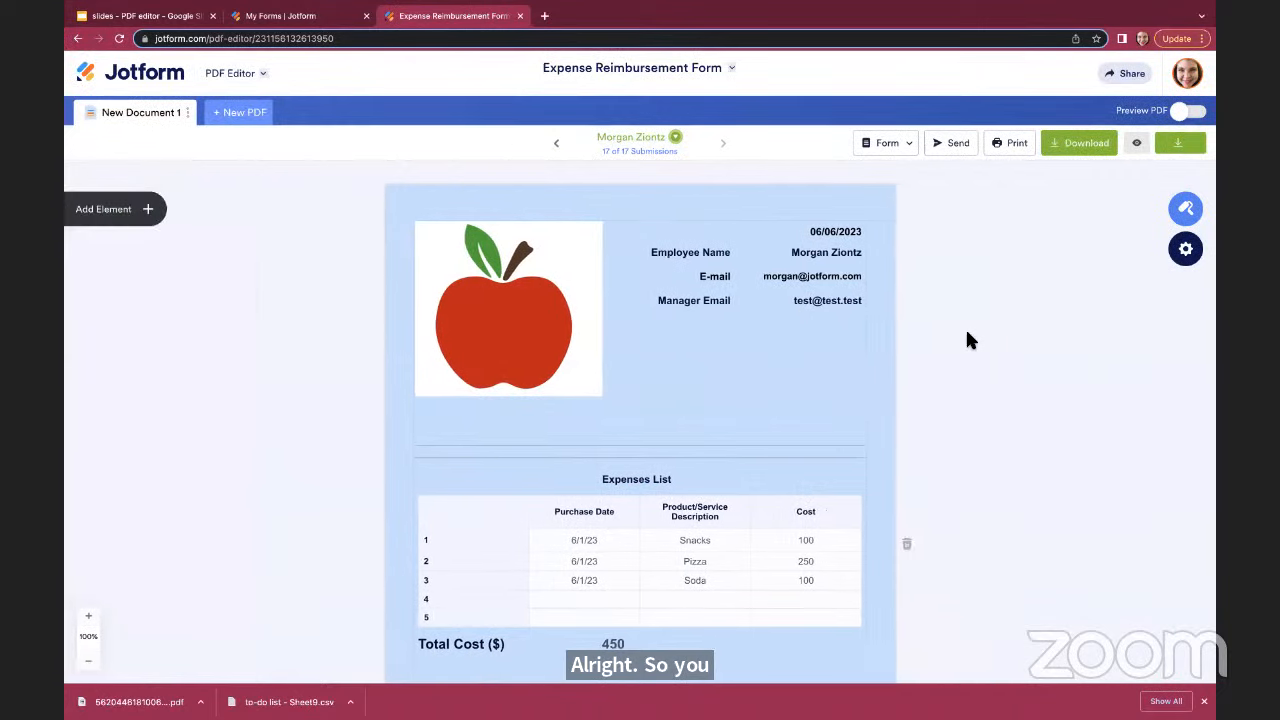
View the elements that can be added to the PDF and the options for sharing it by link or email
scroll(967, 332, down, 1)
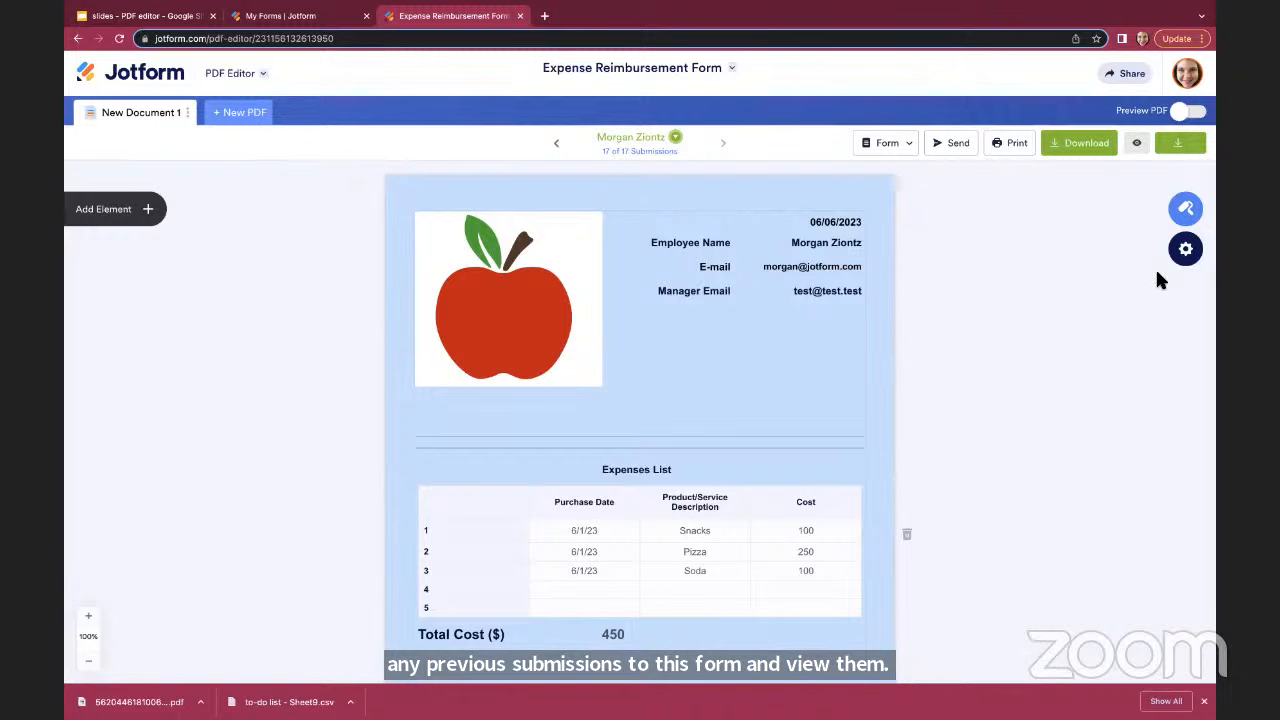
click(153, 210)
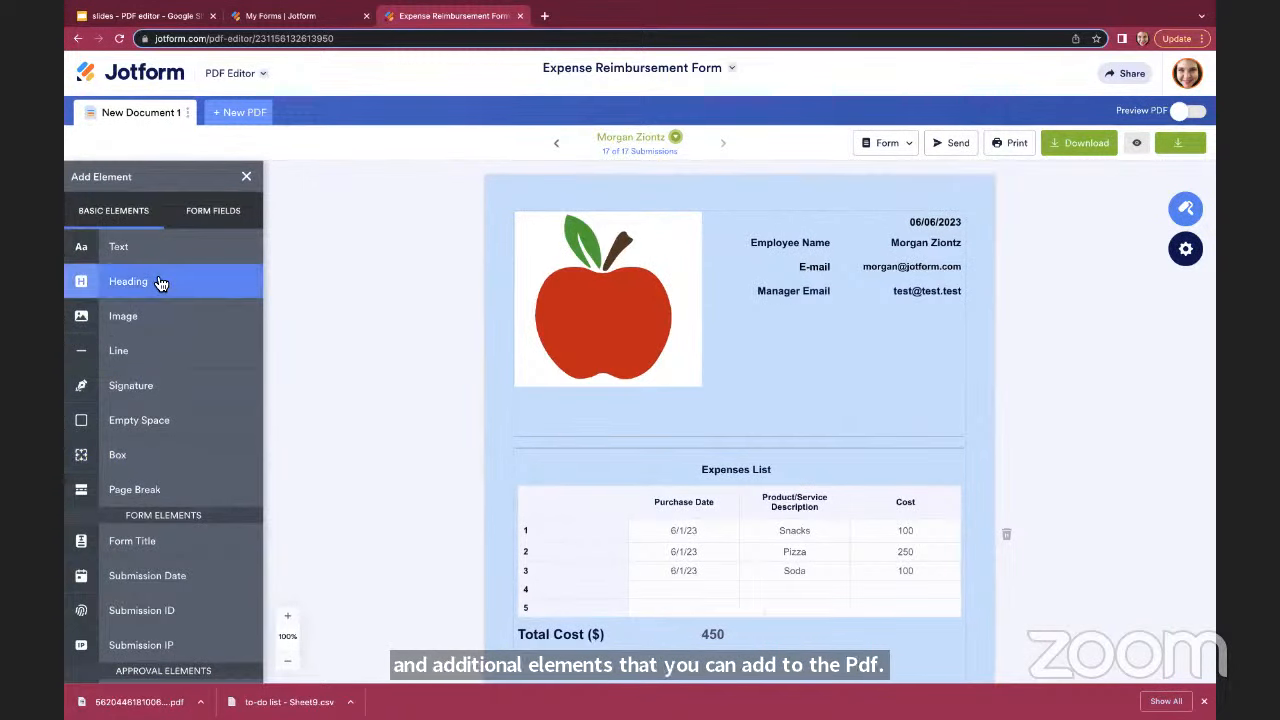
click(247, 178)
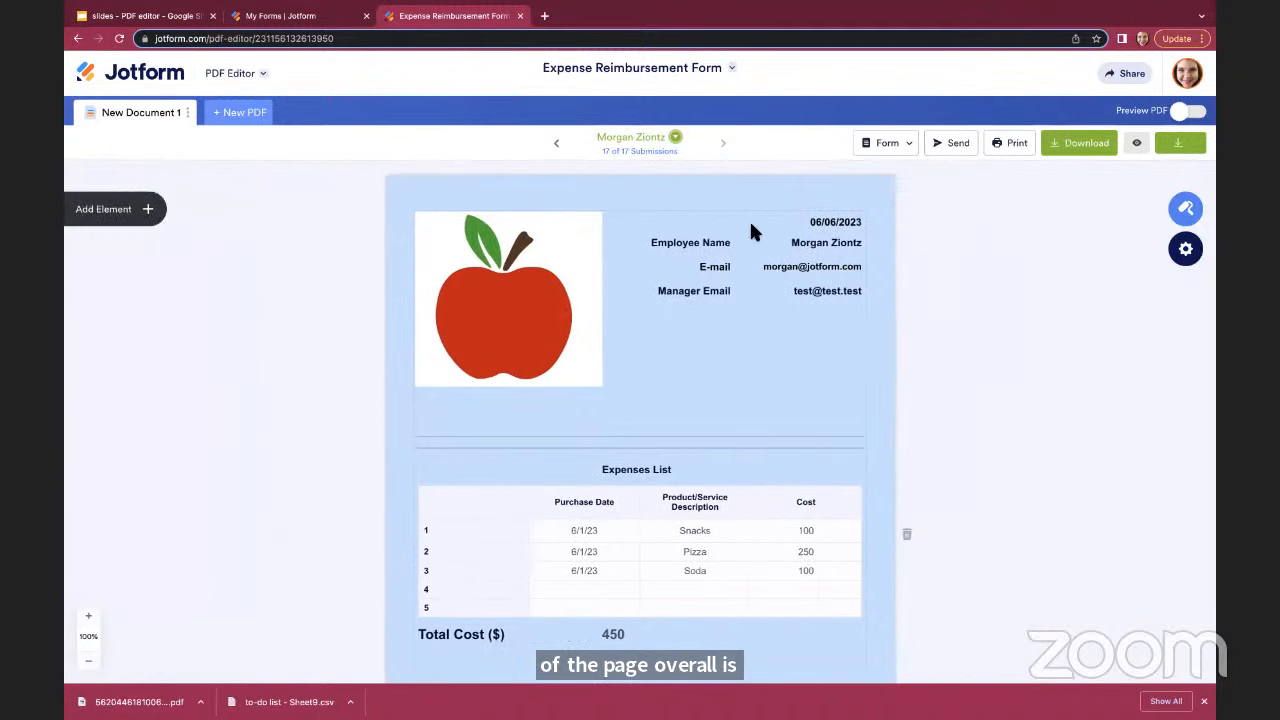
click(955, 145)
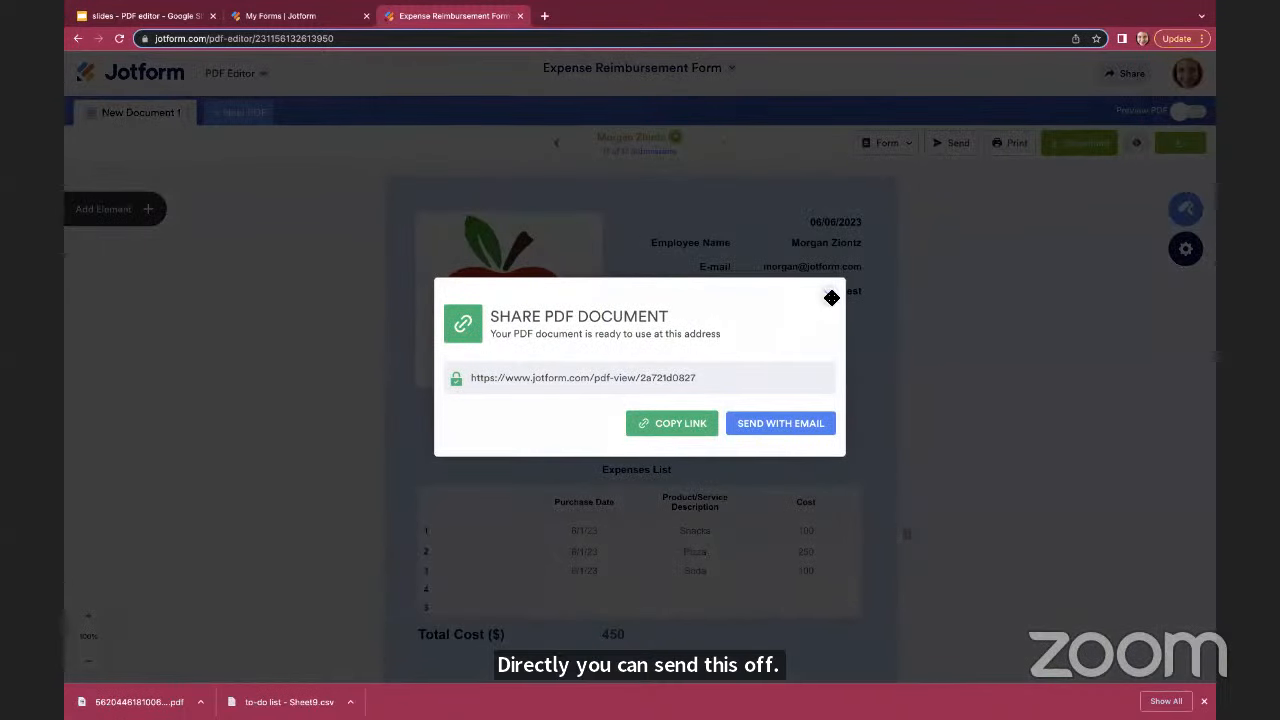
click(829, 296)
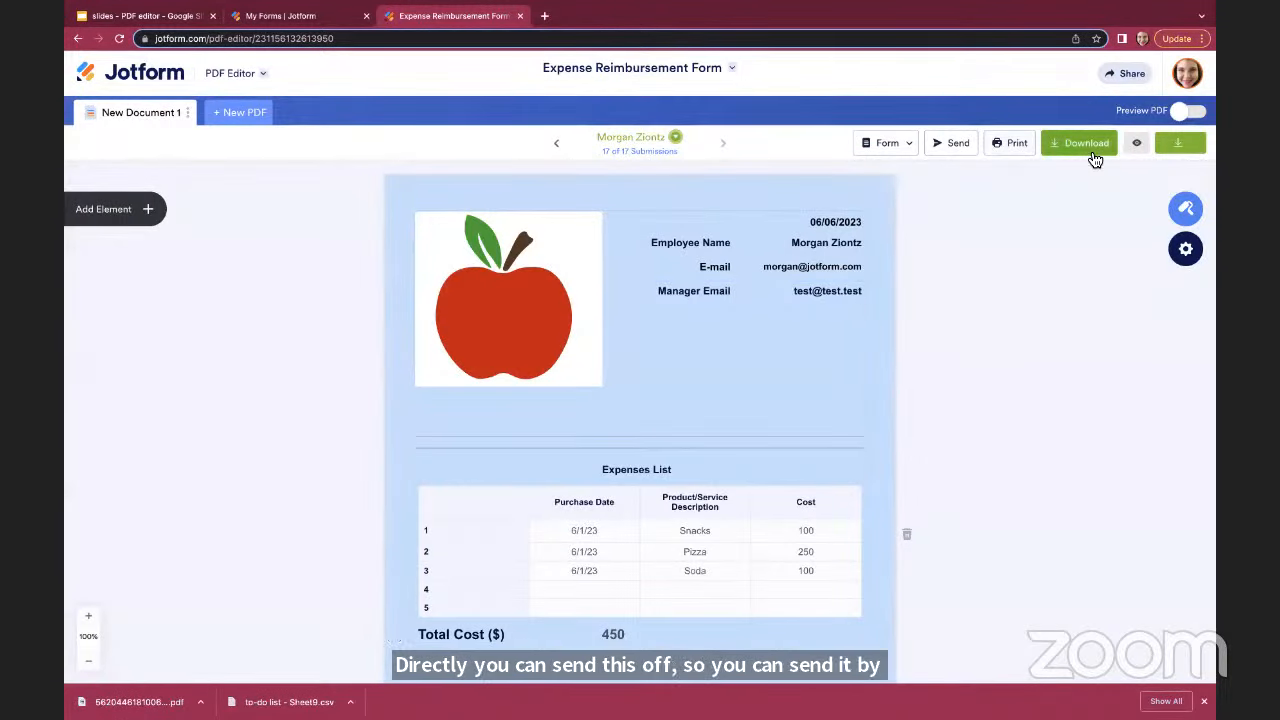
Preview the PDF document down to its approval section and return to the editing view
click(1181, 112)
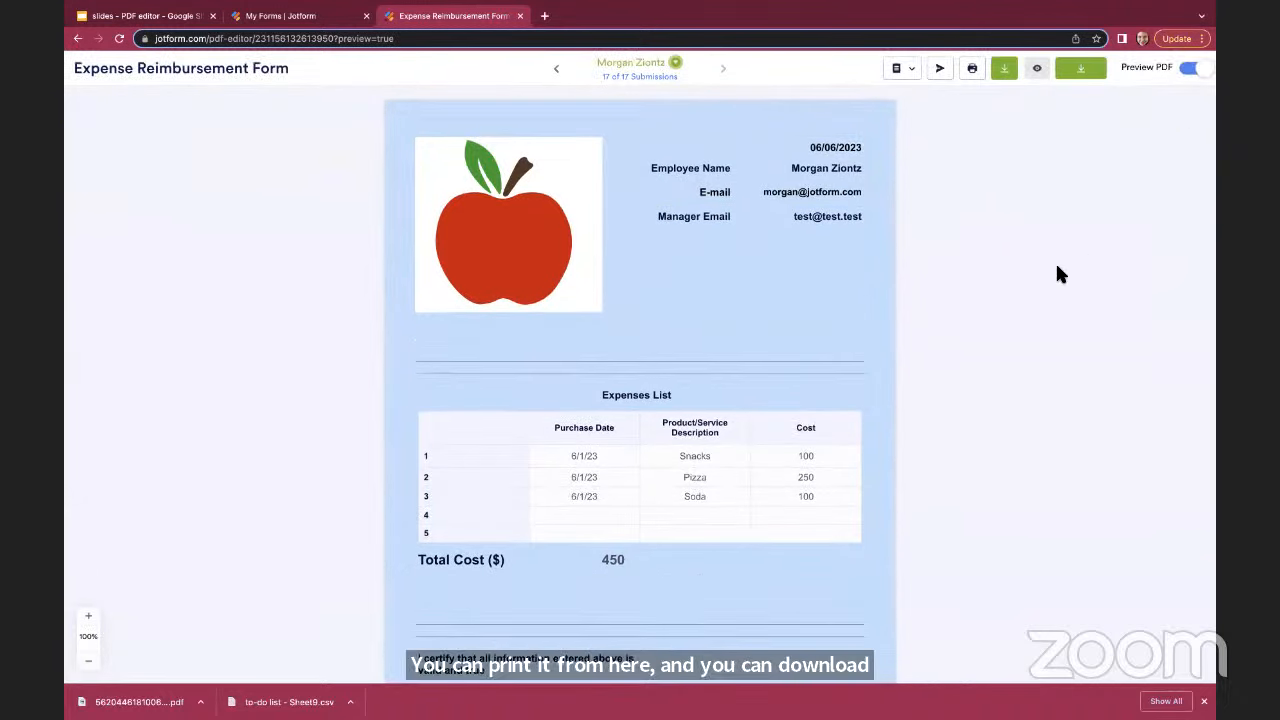
scroll(1057, 267, down, 2)
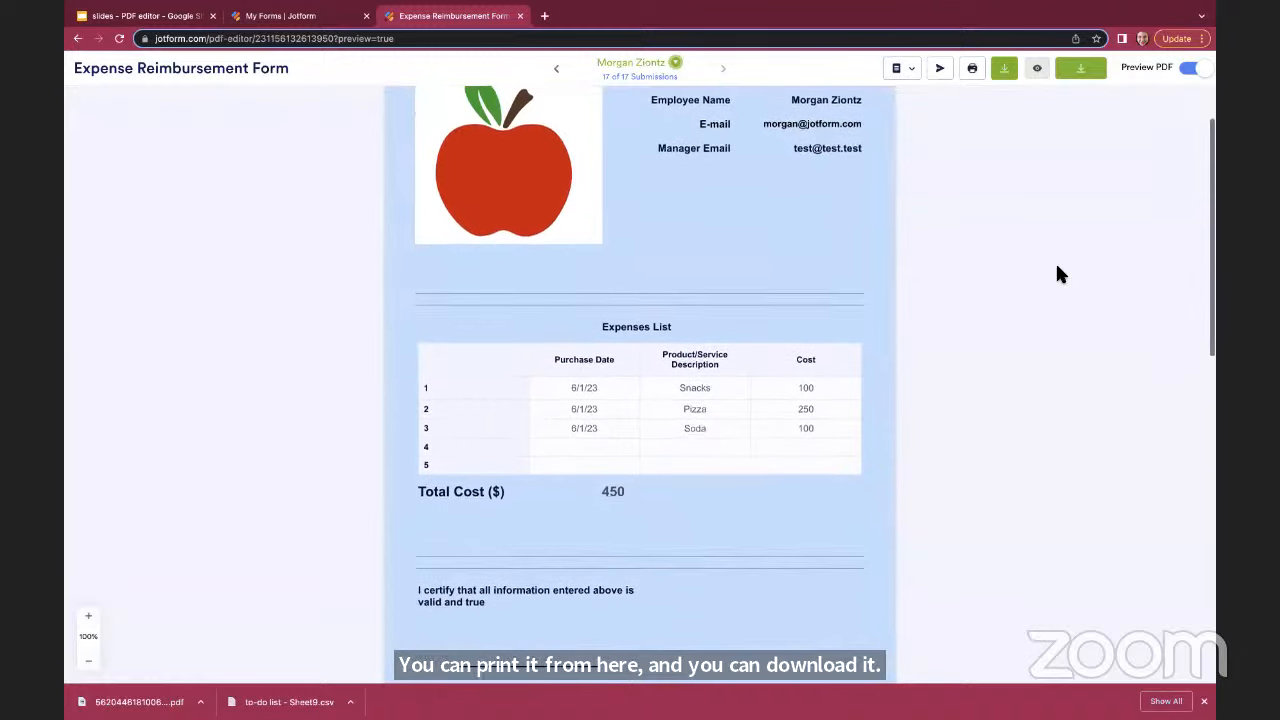
scroll(1057, 267, down, 10)
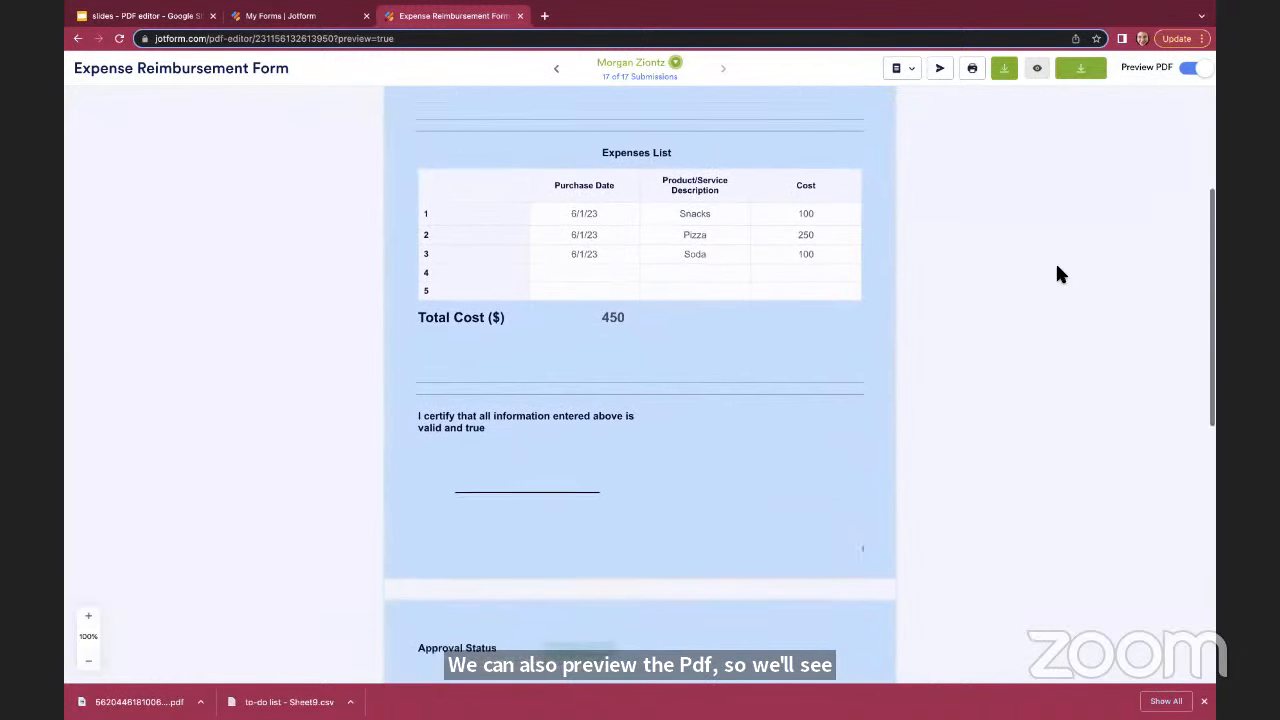
scroll(1057, 267, up, 12)
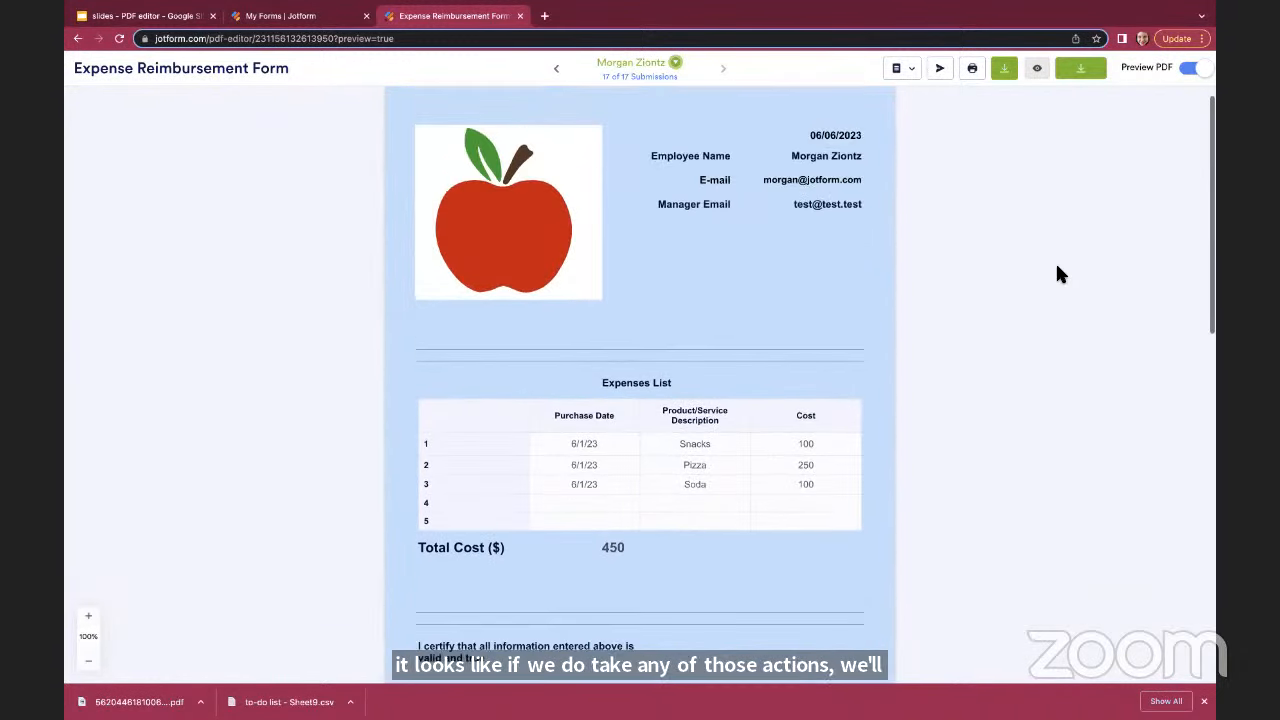
click(1190, 67)
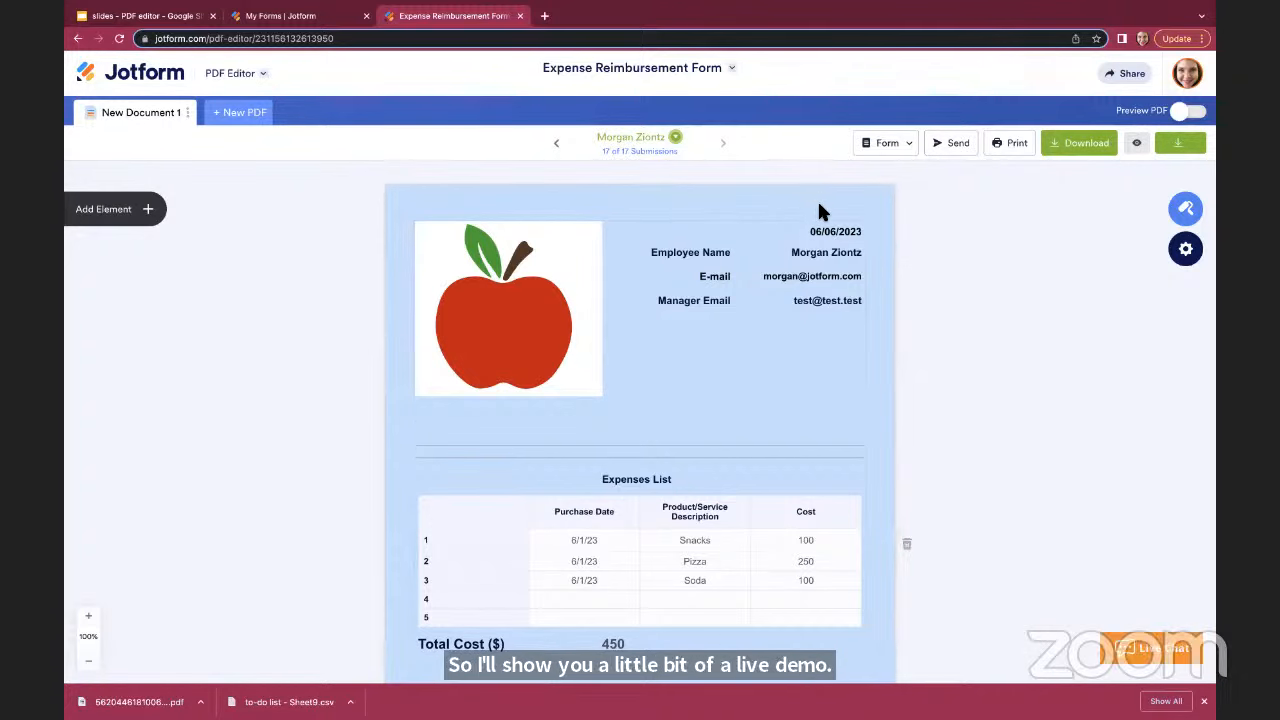
Examine the PDF's layout from the contact fields and expenses list to the signature and approval activity history
scroll(862, 290, down, 1)
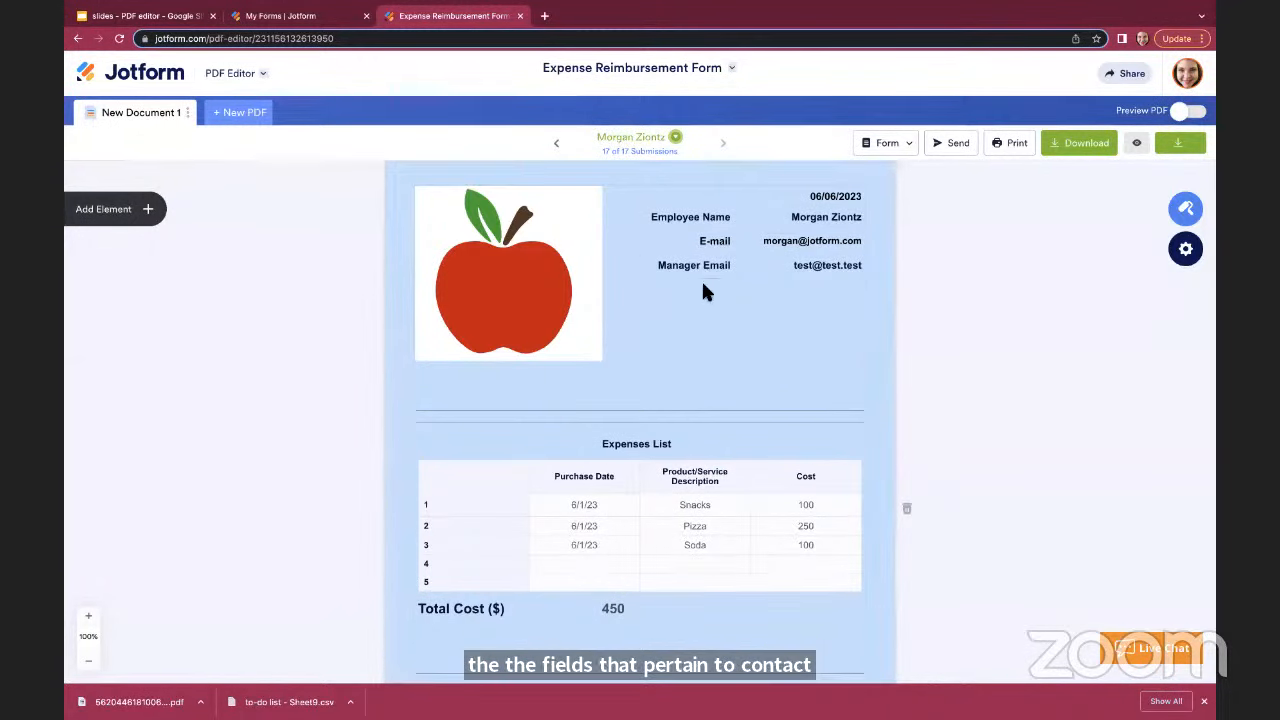
scroll(705, 286, down, 5)
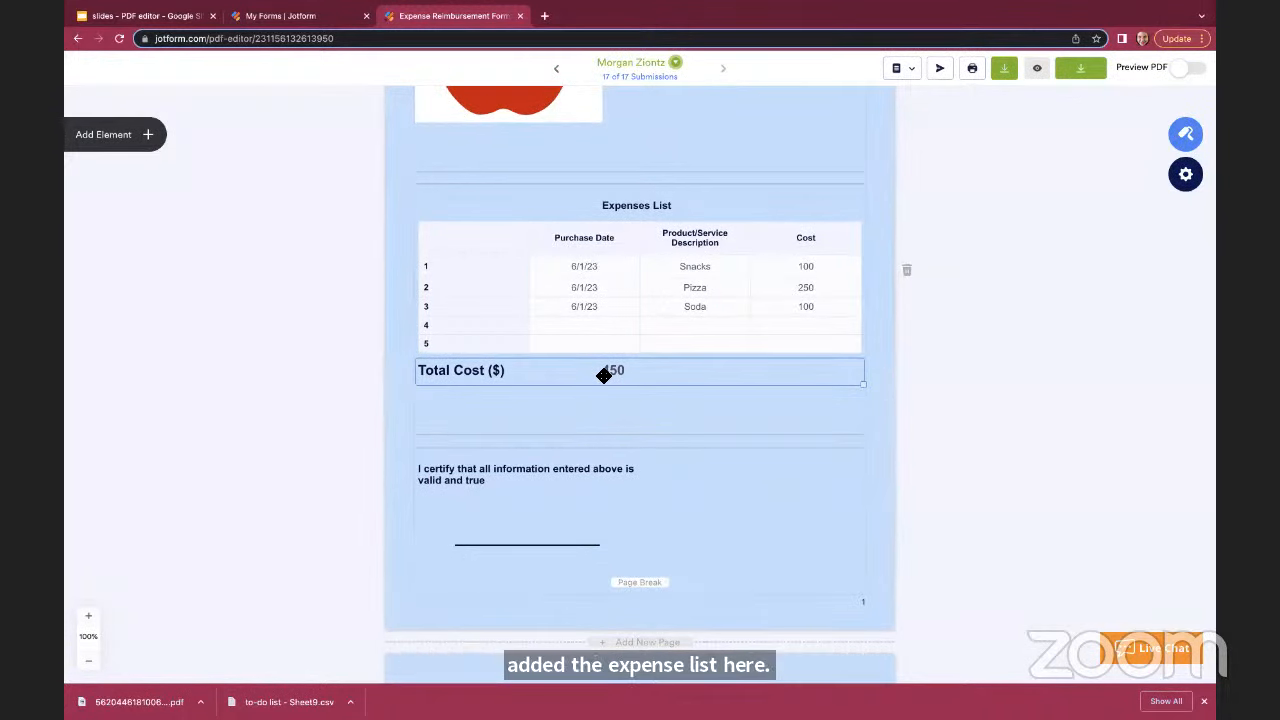
scroll(604, 375, down, 5)
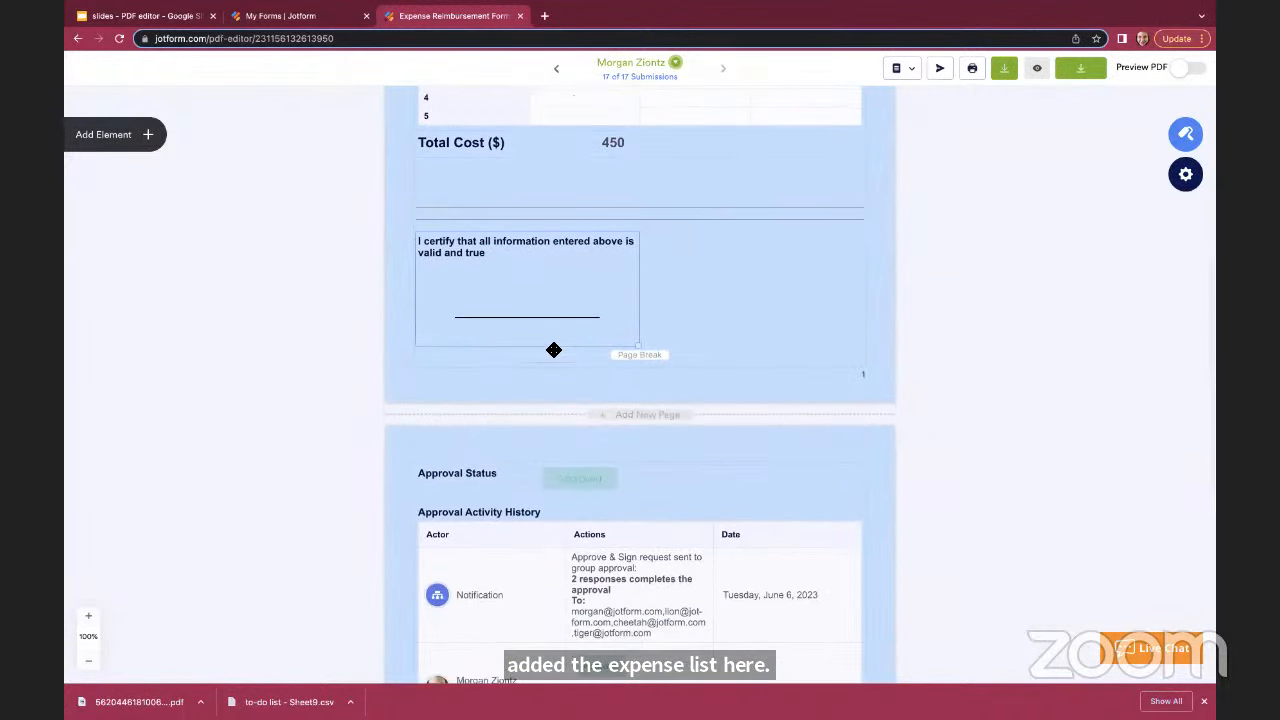
scroll(407, 385, down, 6)
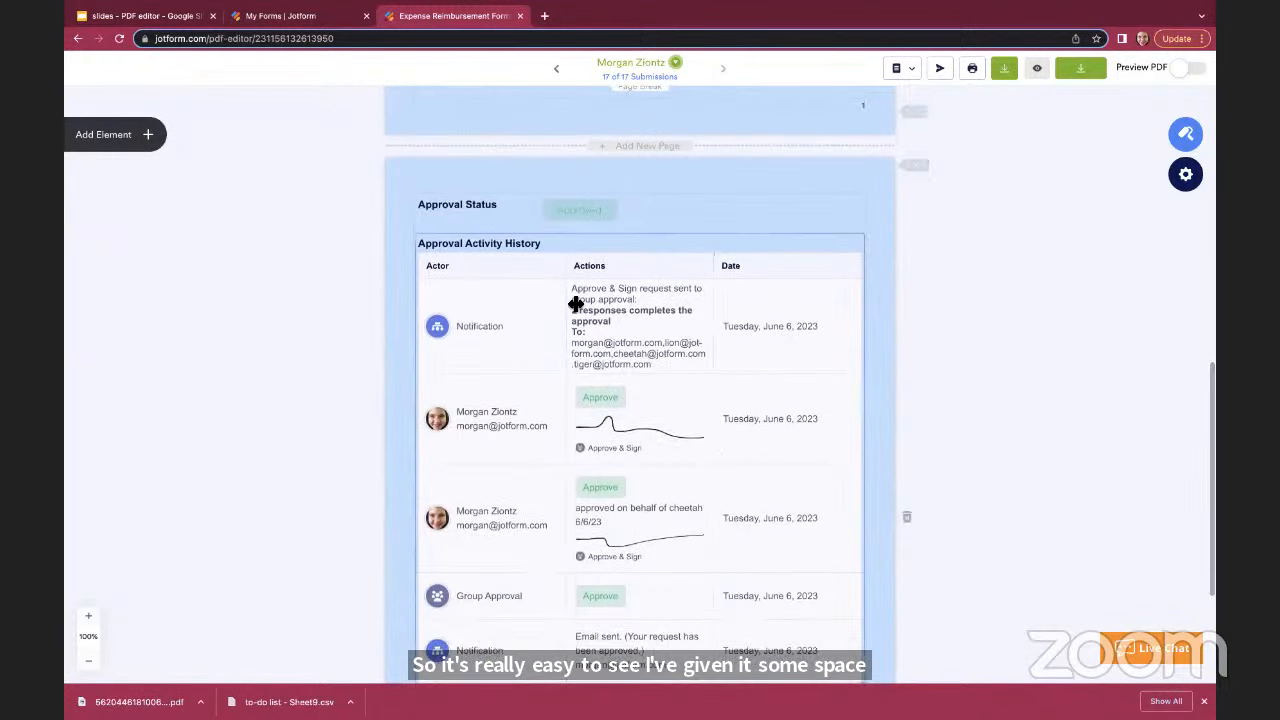
scroll(576, 364, down, 1)
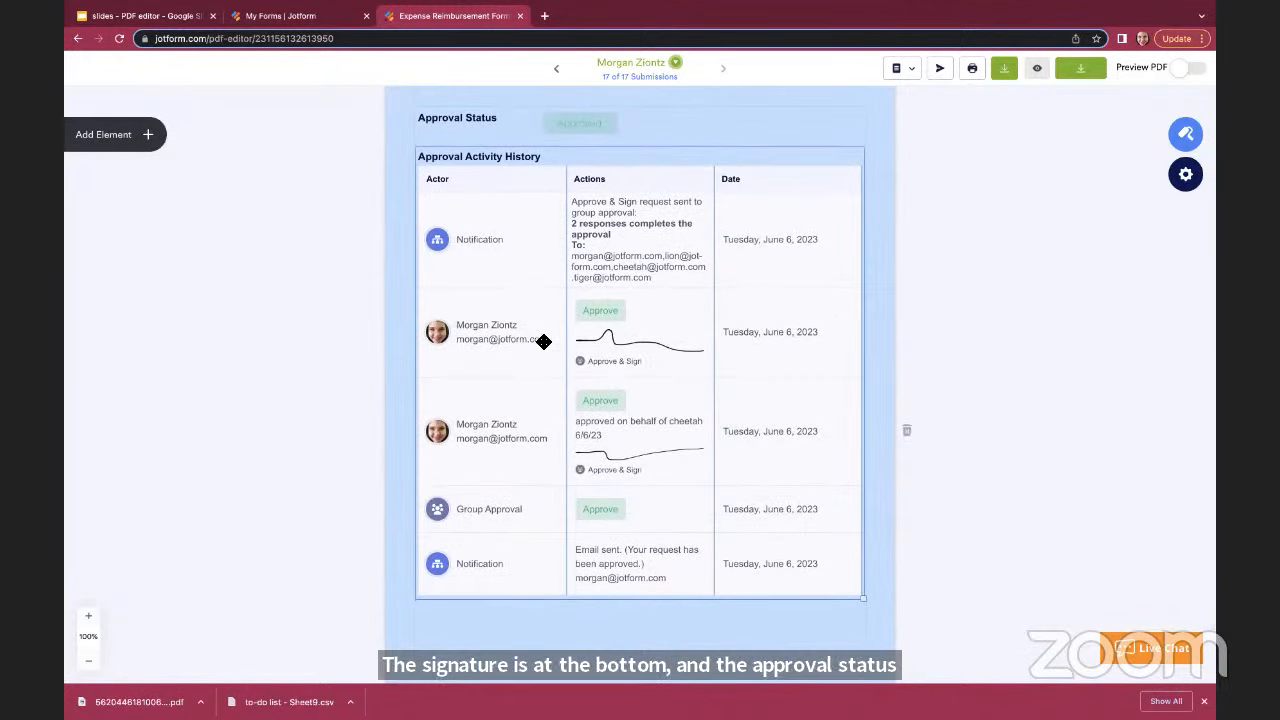
scroll(543, 342, up, 12)
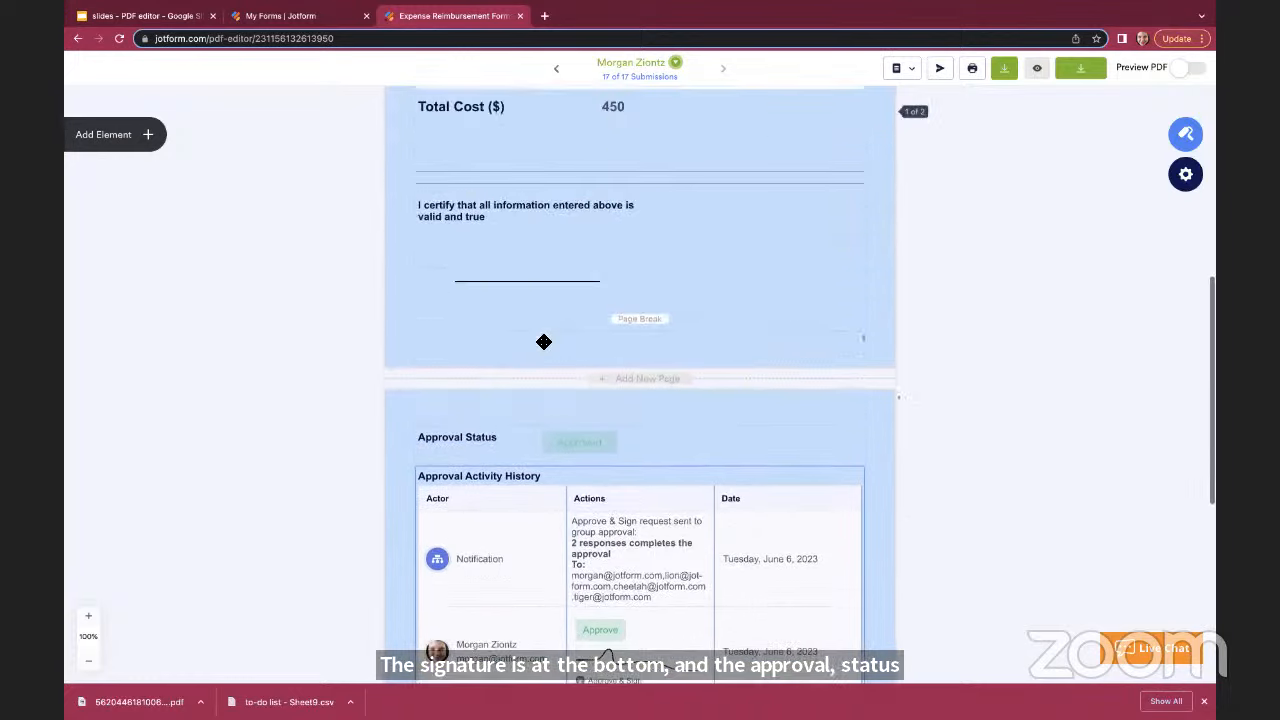
View the basic elements available for the PDF and hide the element list
scroll(543, 342, up, 2)
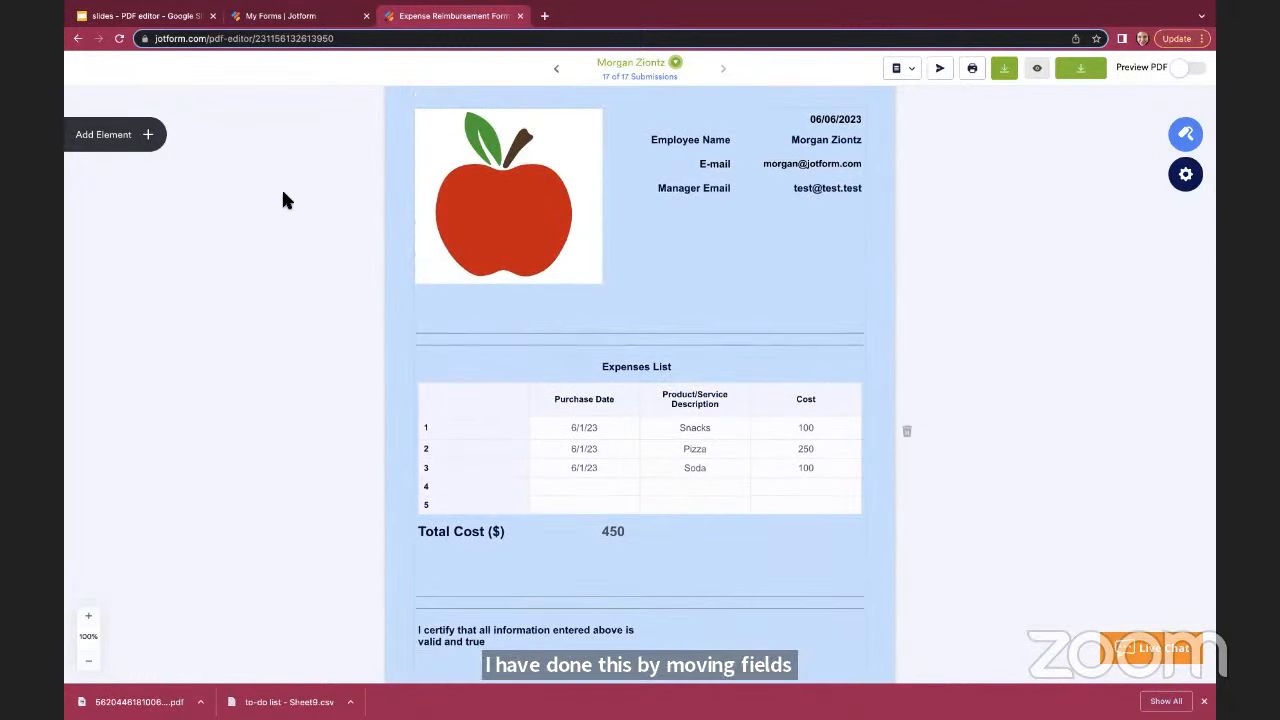
click(149, 140)
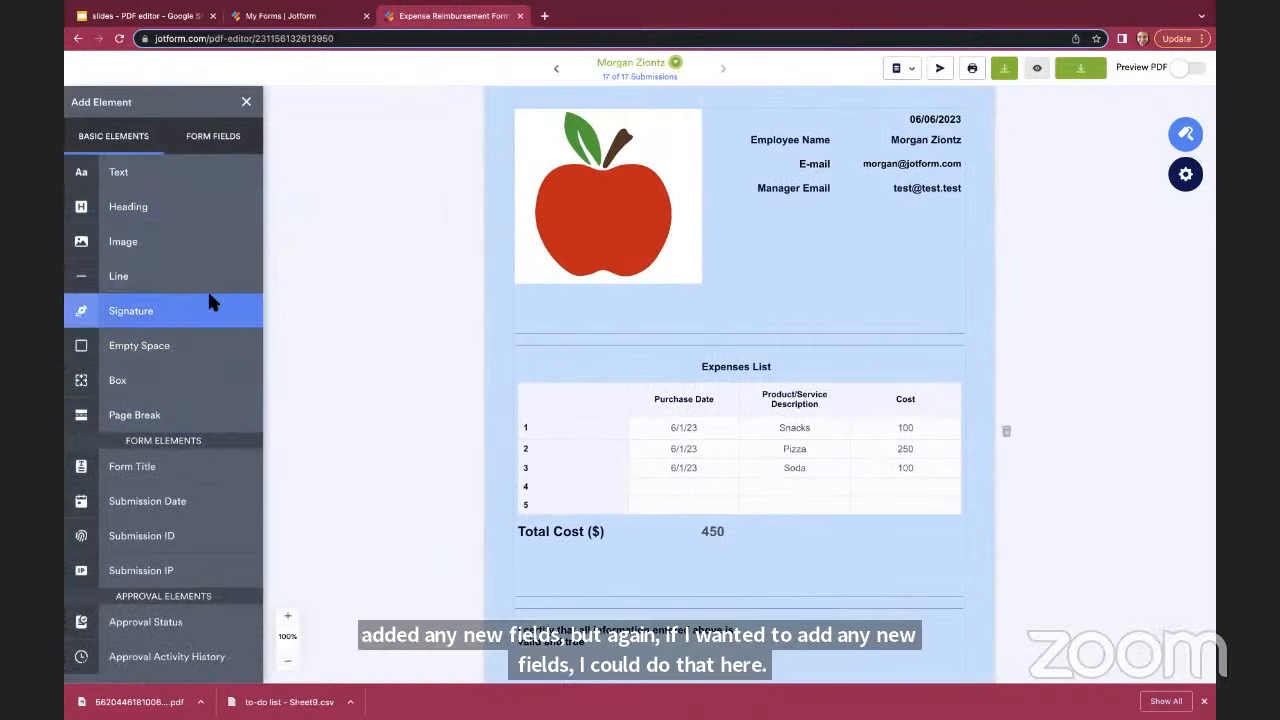
click(247, 105)
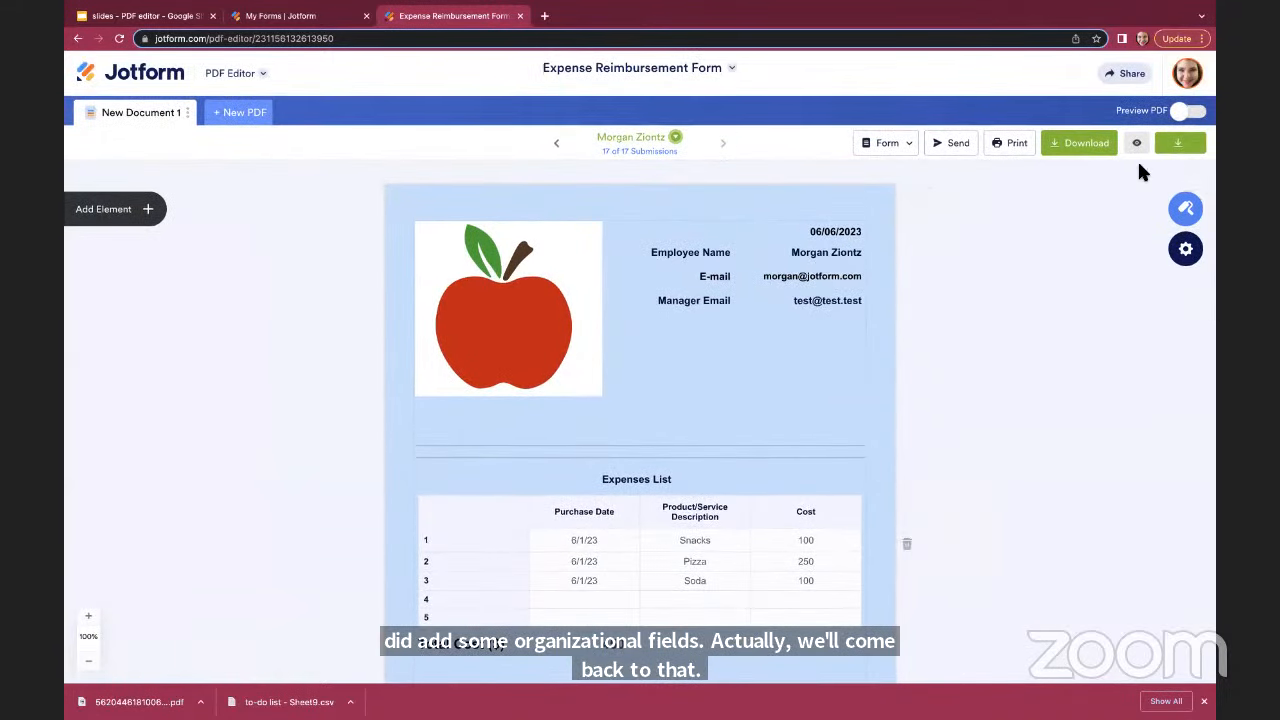
Examine the PDF settings for file name, page numbers, margins, password protection and templates, and close them
click(1190, 255)
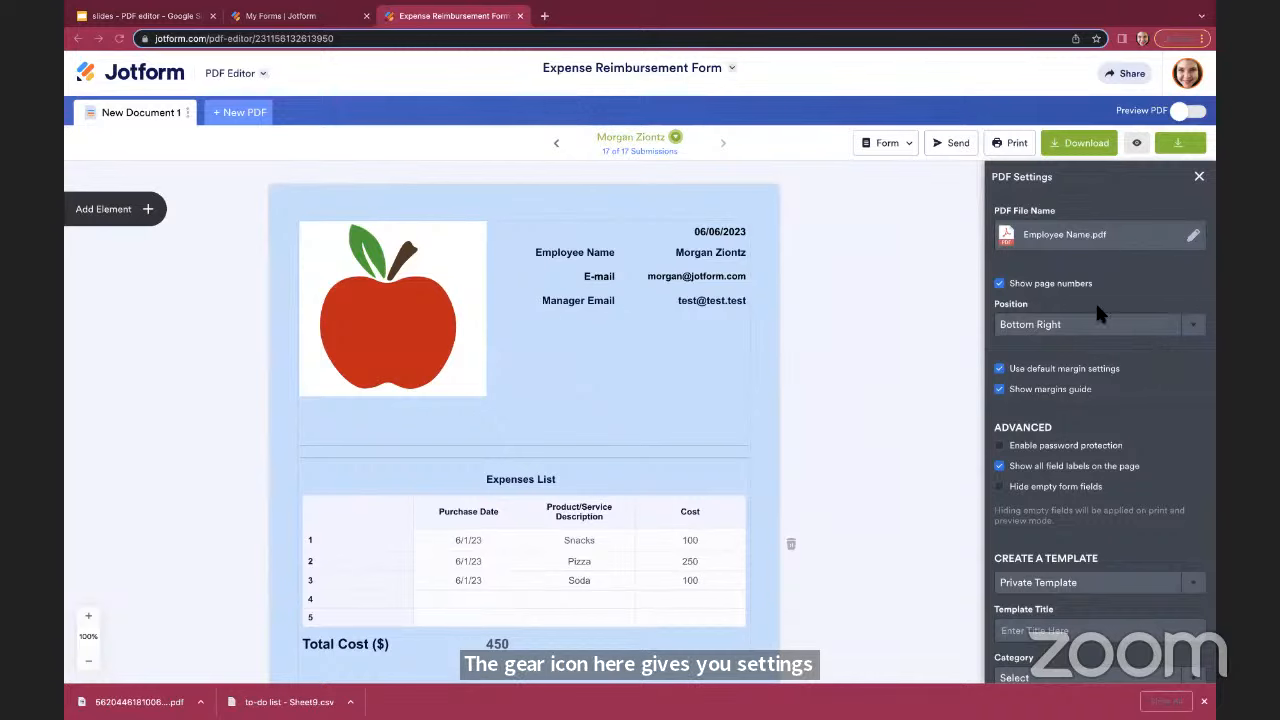
scroll(1103, 489, down, 3)
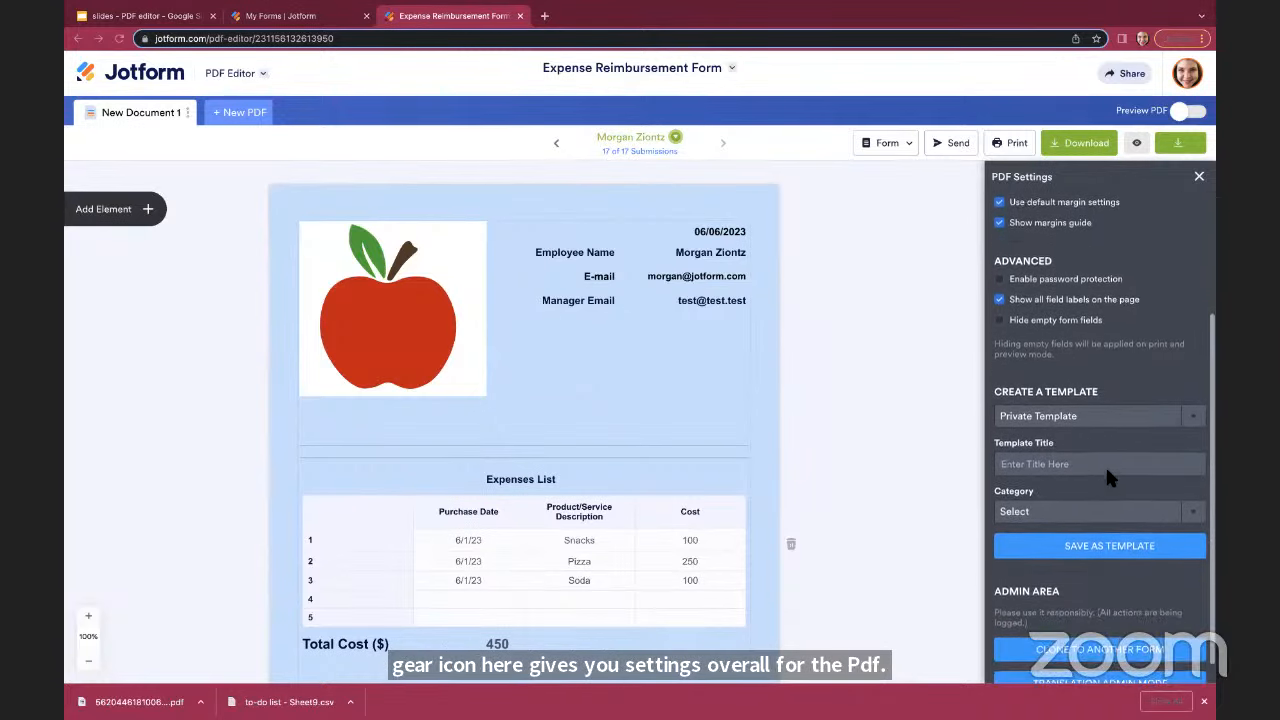
scroll(1107, 461, down, 1)
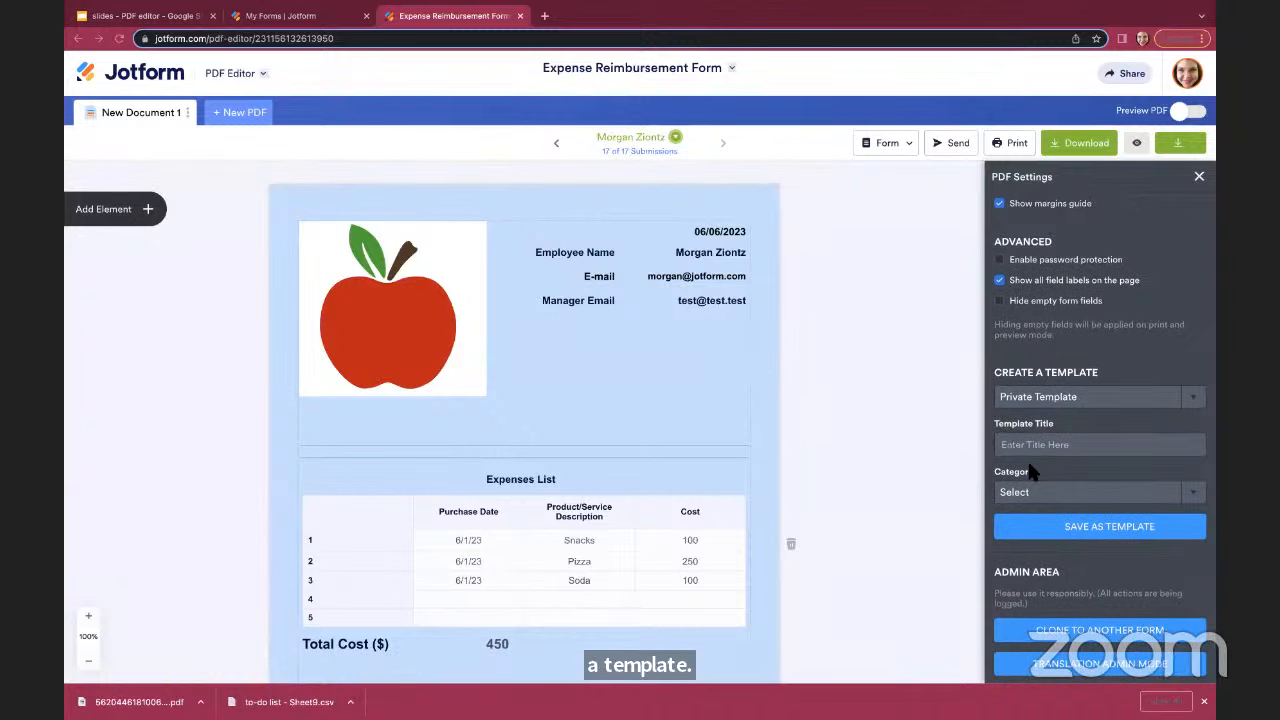
scroll(1103, 324, up, 1)
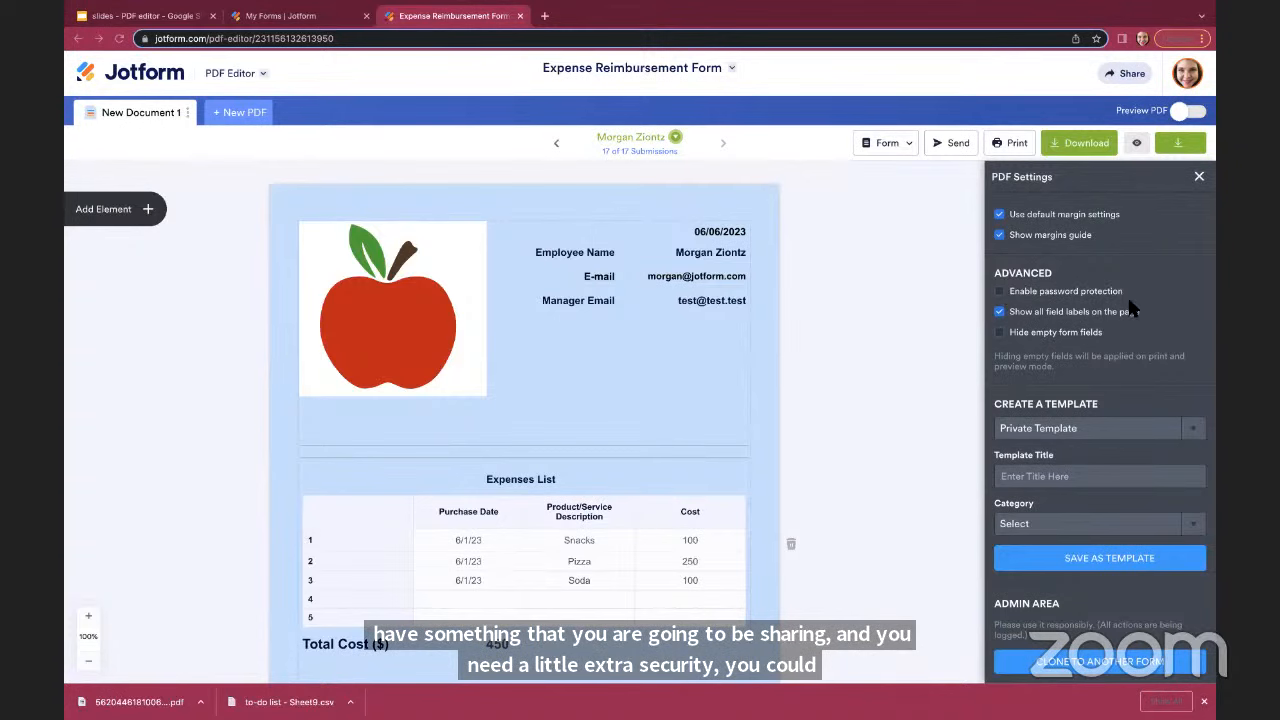
scroll(1128, 300, up, 3)
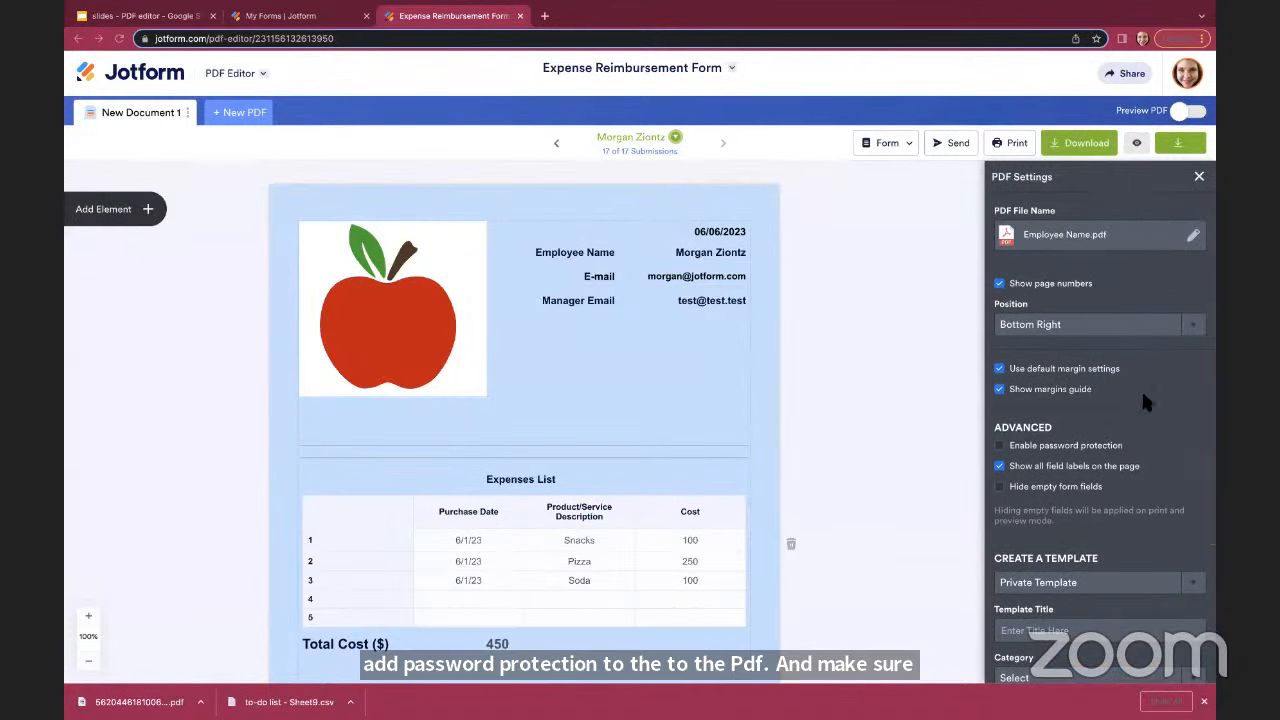
click(1199, 177)
In the PDF Designer, set the element alignment to Top Aligned and back to Side By Side, review the font options and close it
click(1186, 210)
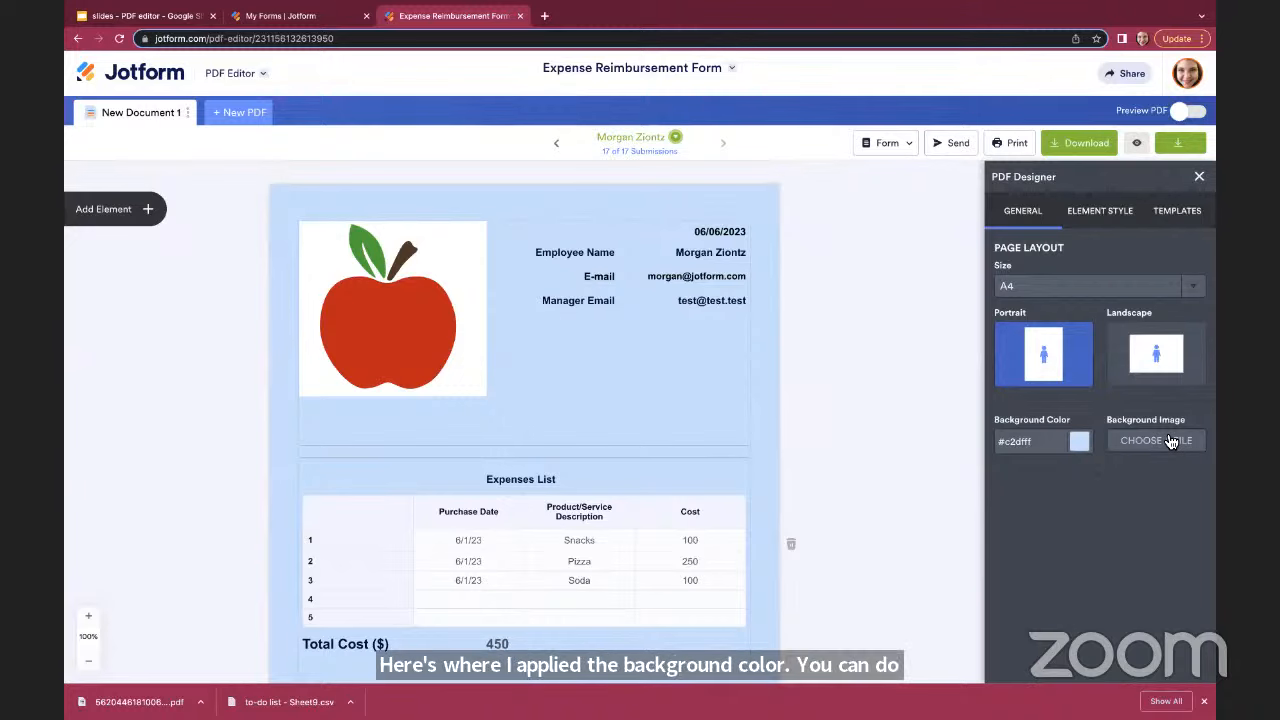
click(1100, 211)
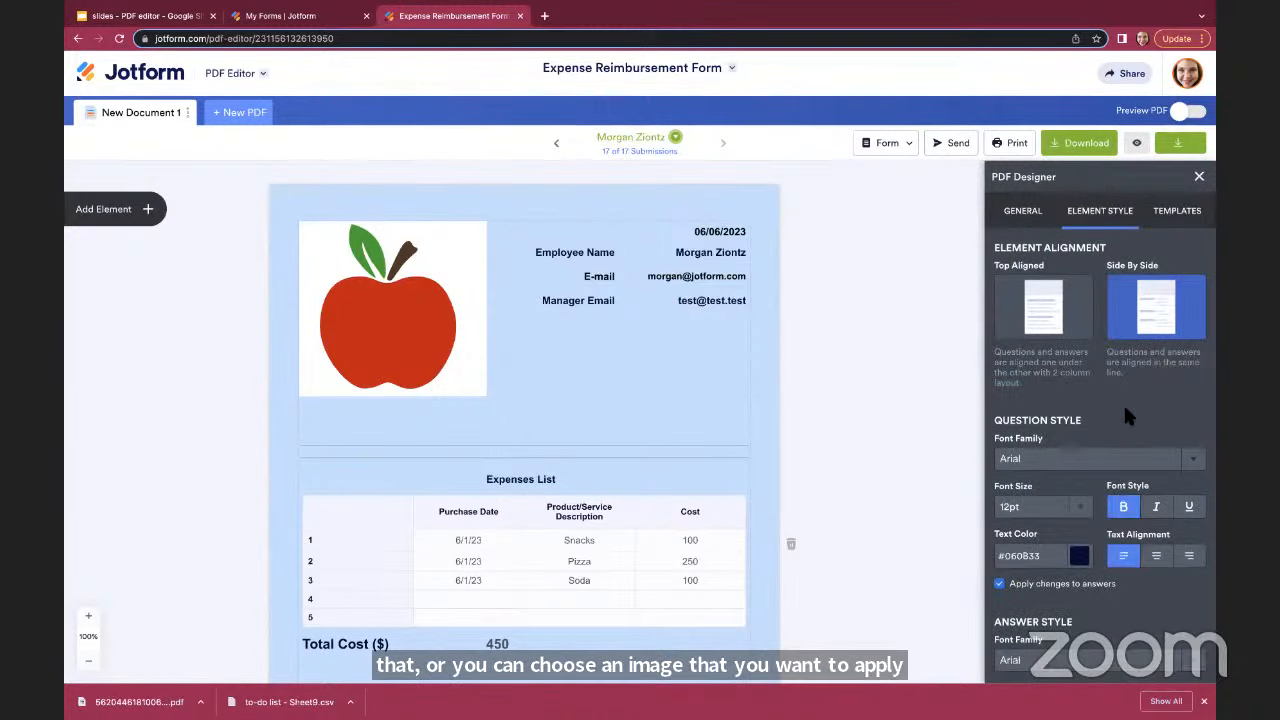
scroll(1125, 409, down, 1)
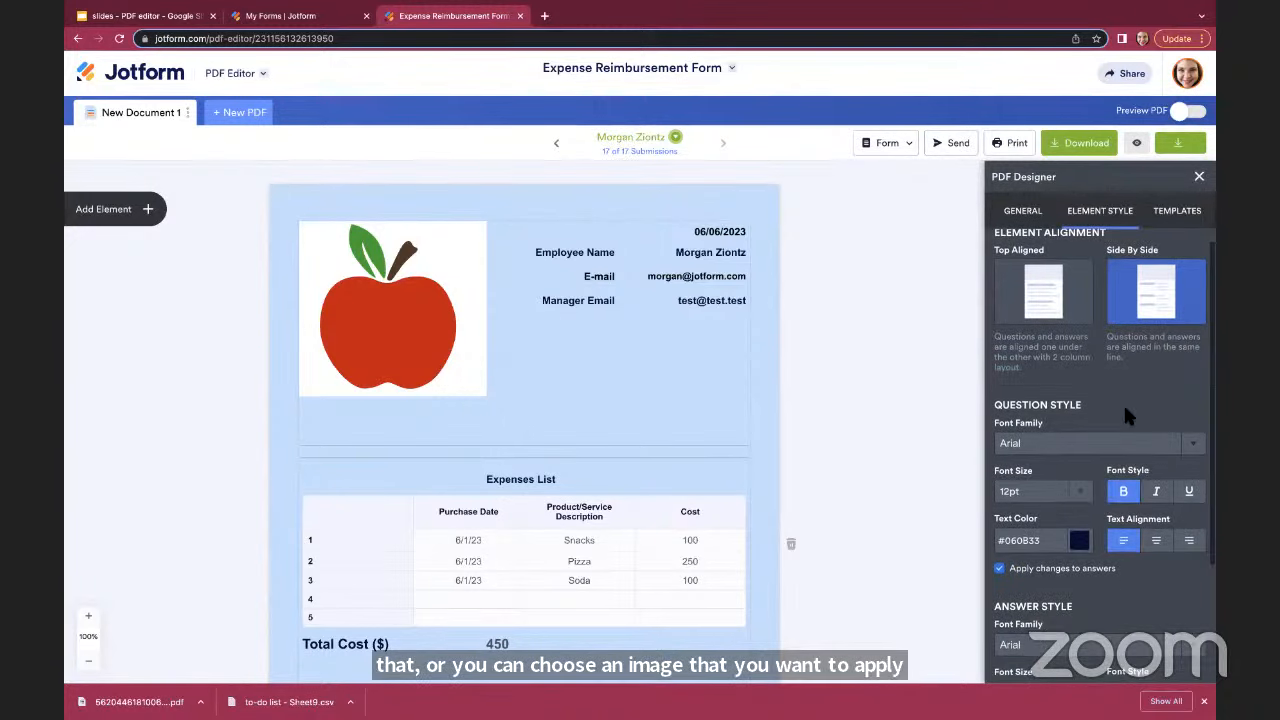
click(1040, 317)
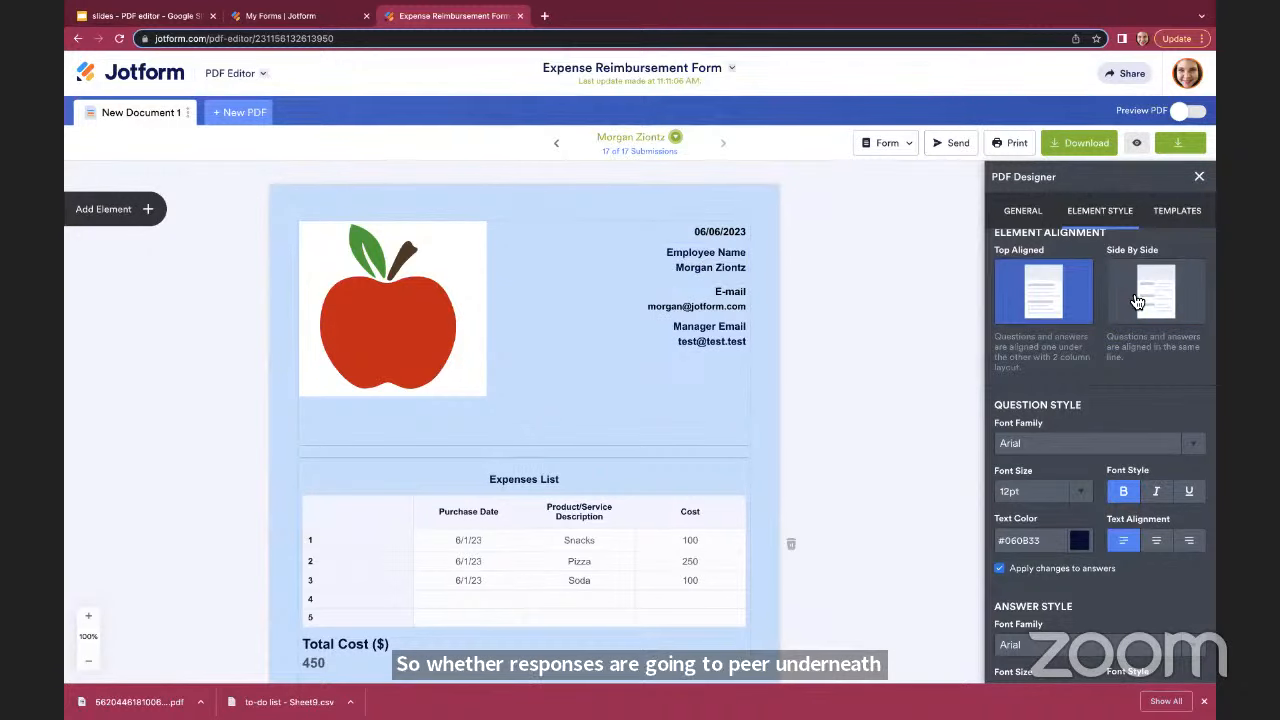
click(1118, 342)
scroll(1077, 408, down, 3)
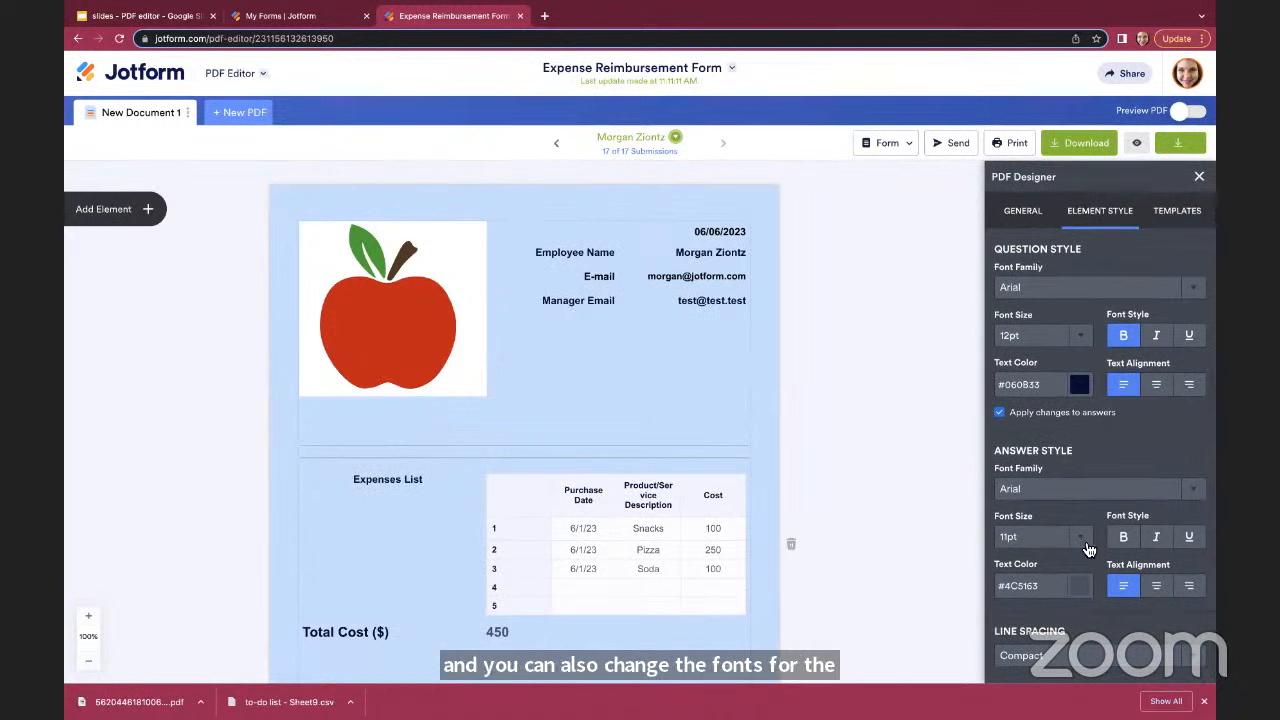
click(1200, 178)
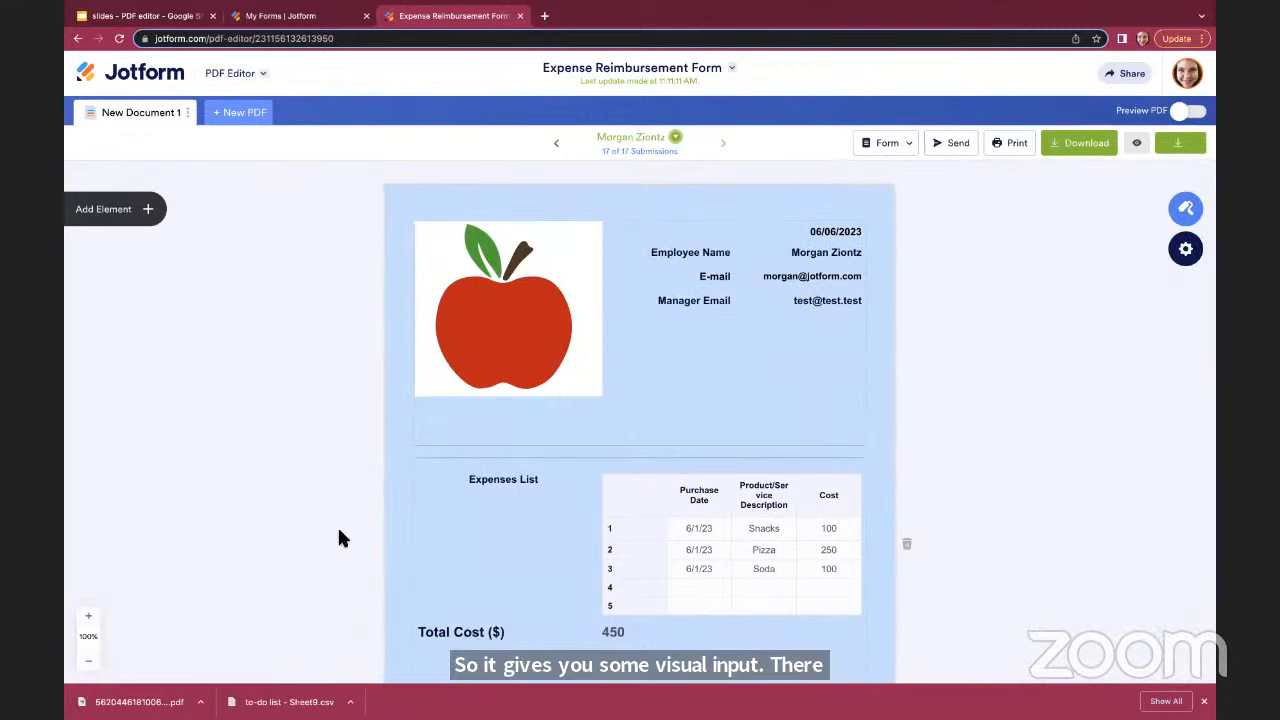
View the form fields and the basic, form and approval elements that can be added to the PDF
click(150, 218)
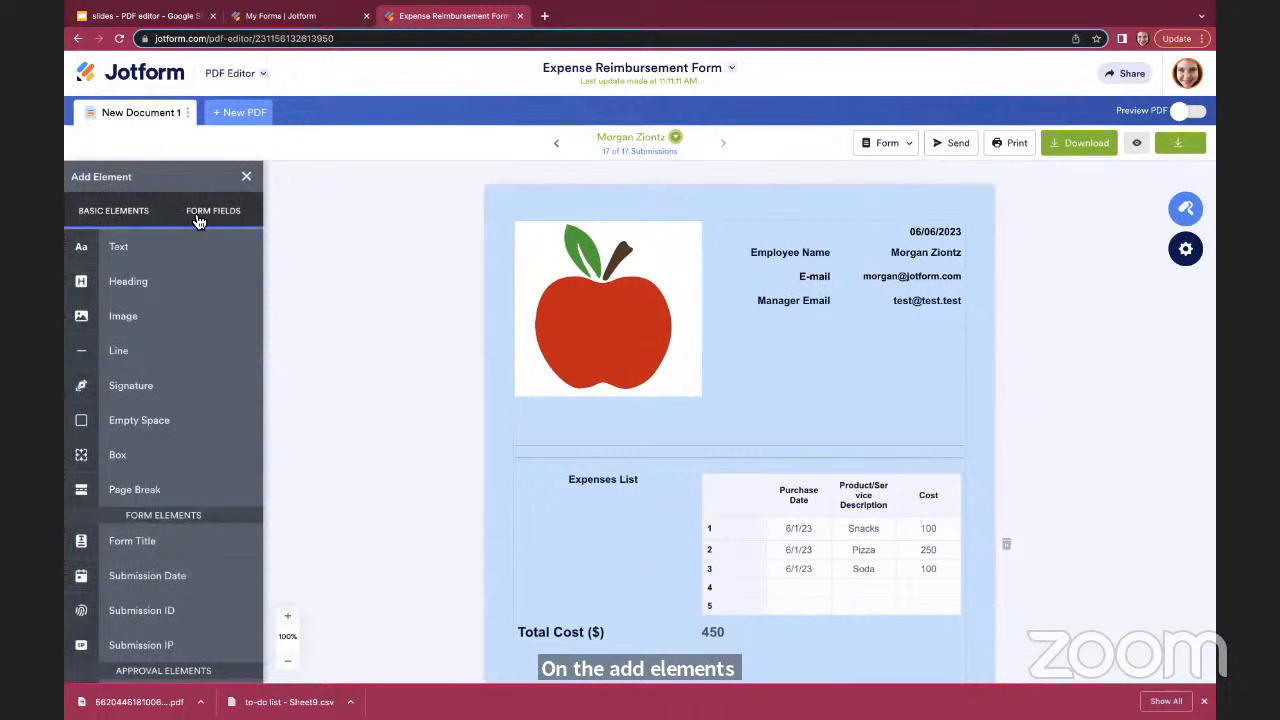
click(210, 220)
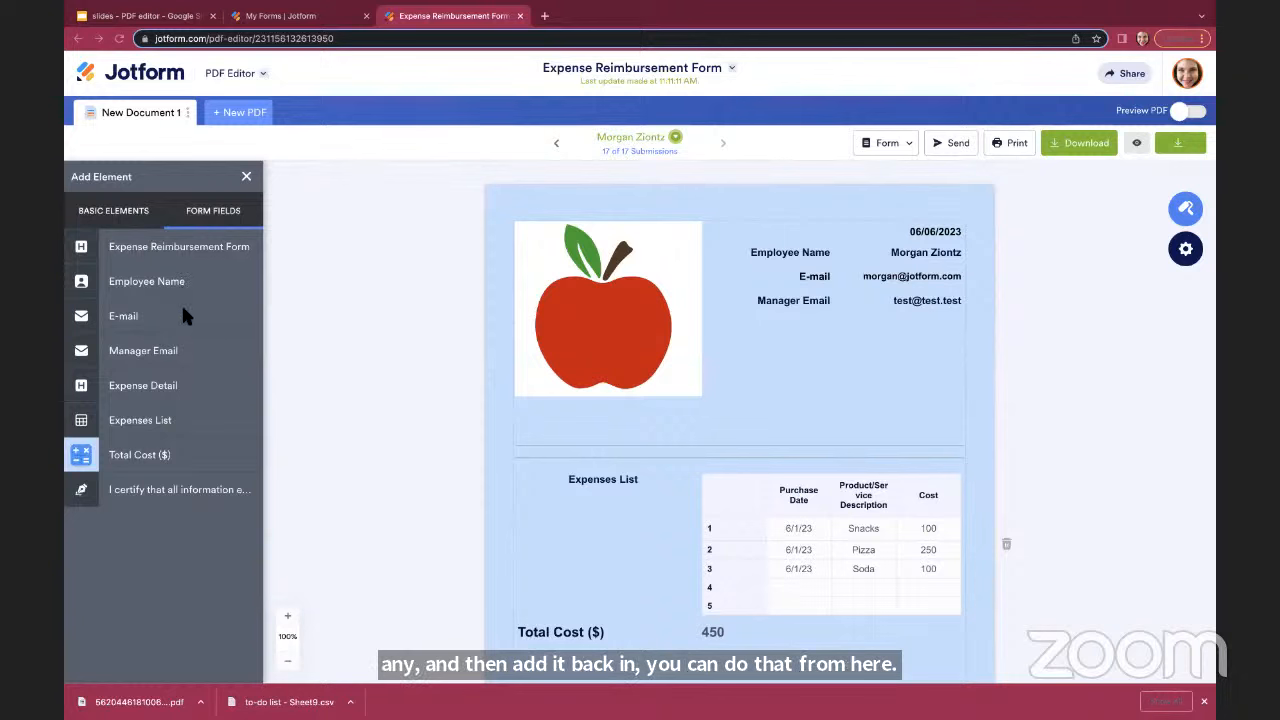
click(130, 215)
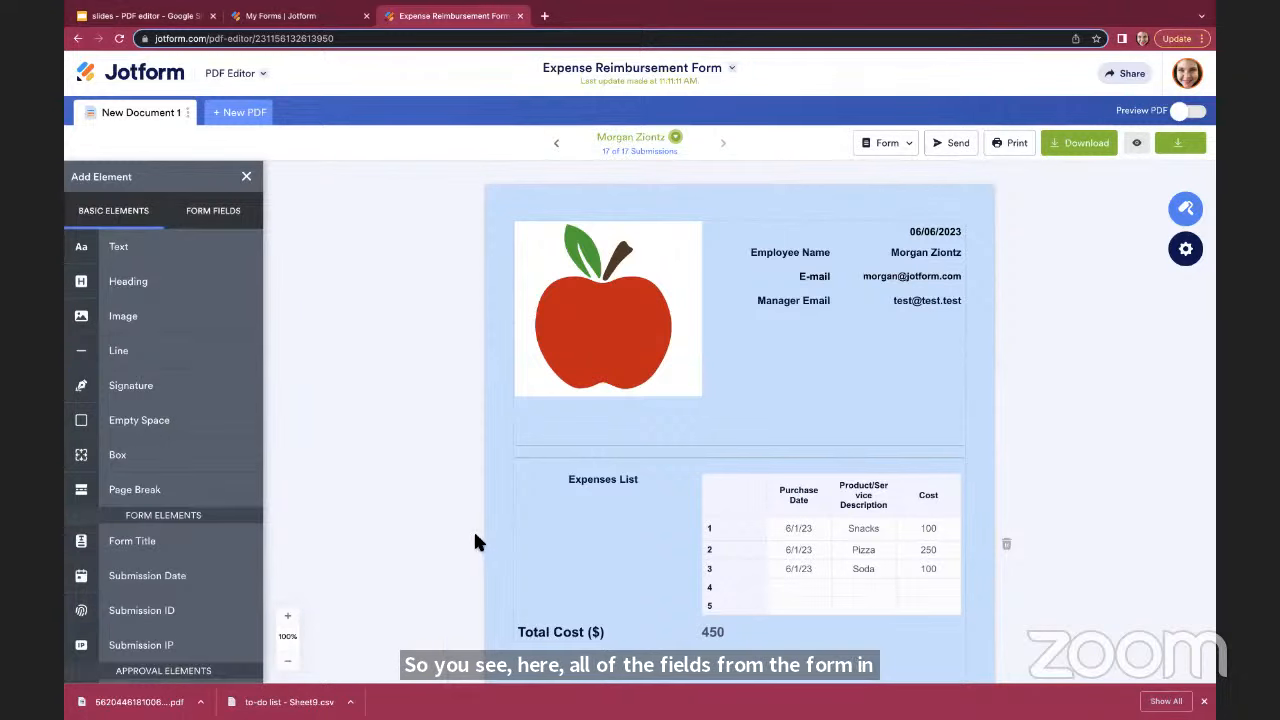
scroll(125, 430, down, 2)
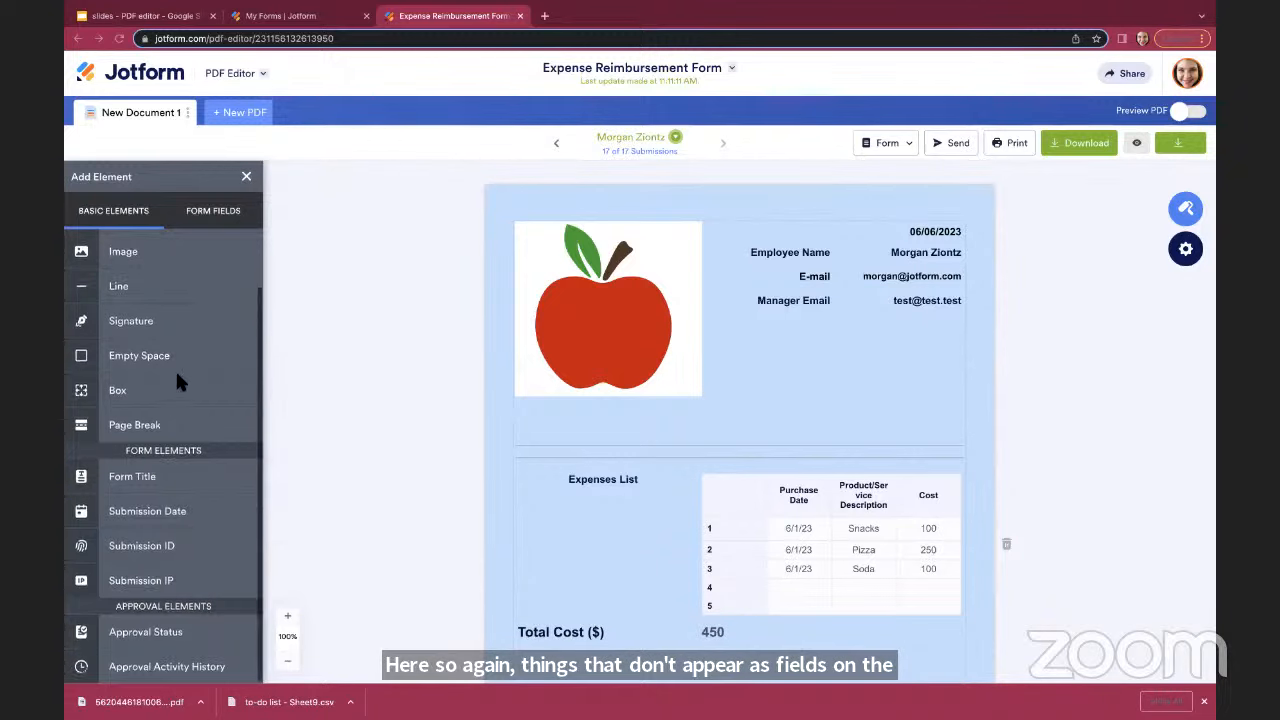
scroll(176, 372, up, 2)
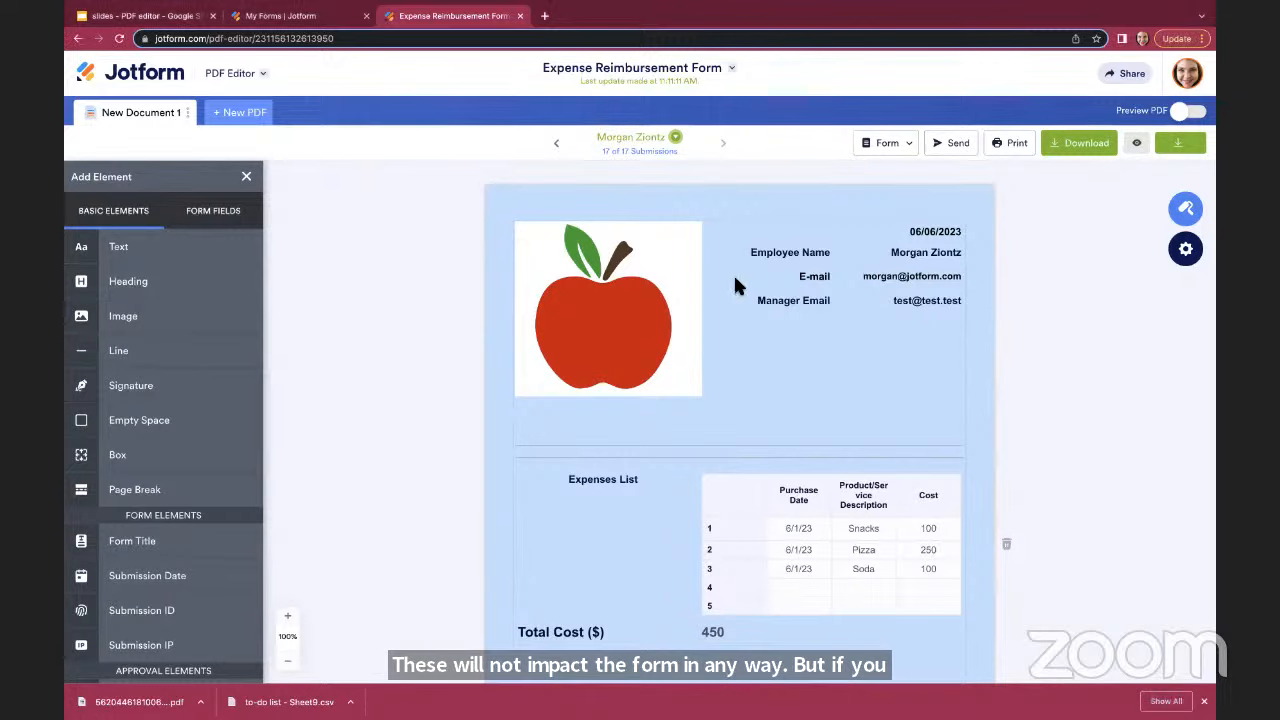
Add a Heading element to the PDF between the apple image and the employee contact fields
drag(146, 286, 834, 243)
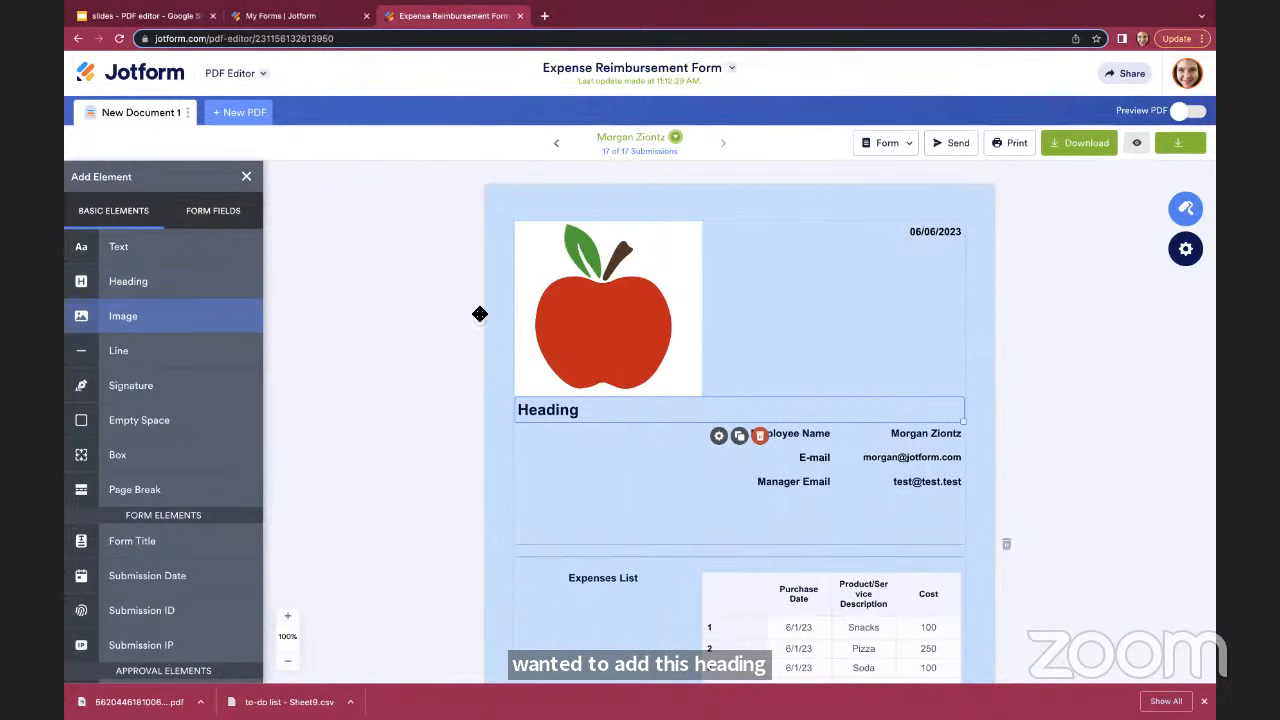
scroll(170, 345, down, 2)
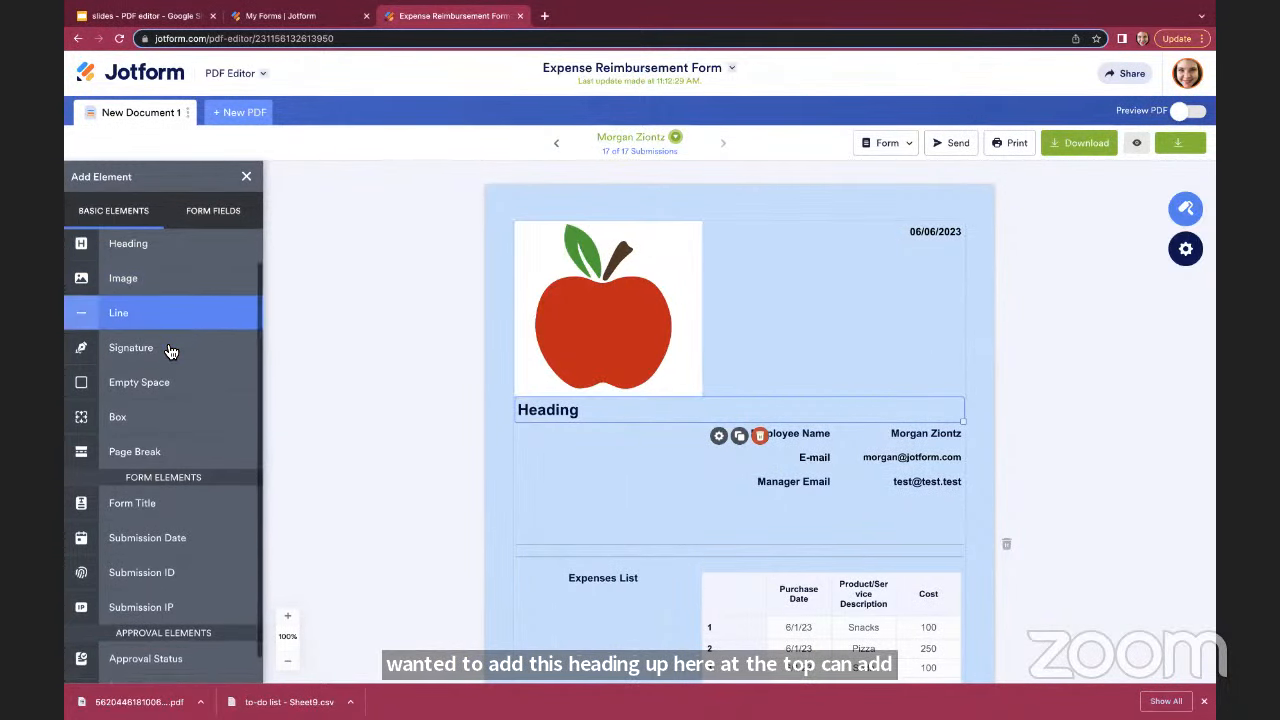
Examine the lines and spaces separating the PDF's sections and hide the element list
scroll(586, 450, down, 3)
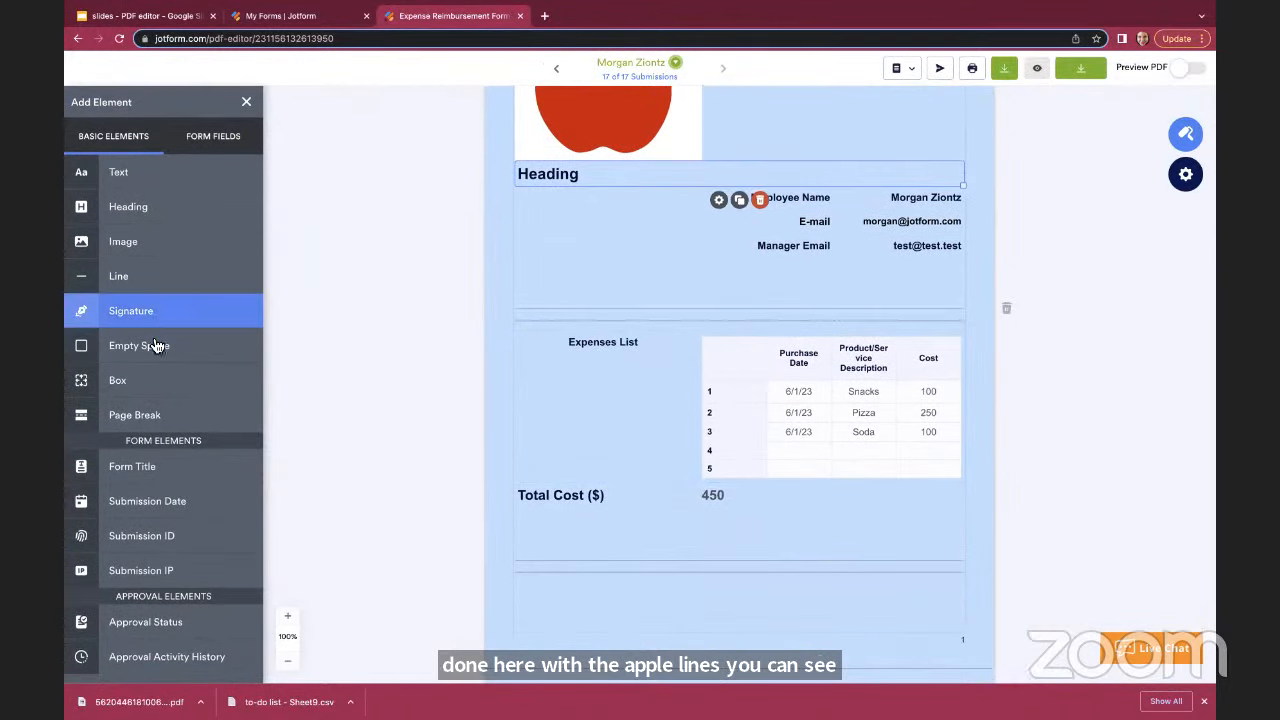
drag(149, 386, 606, 284)
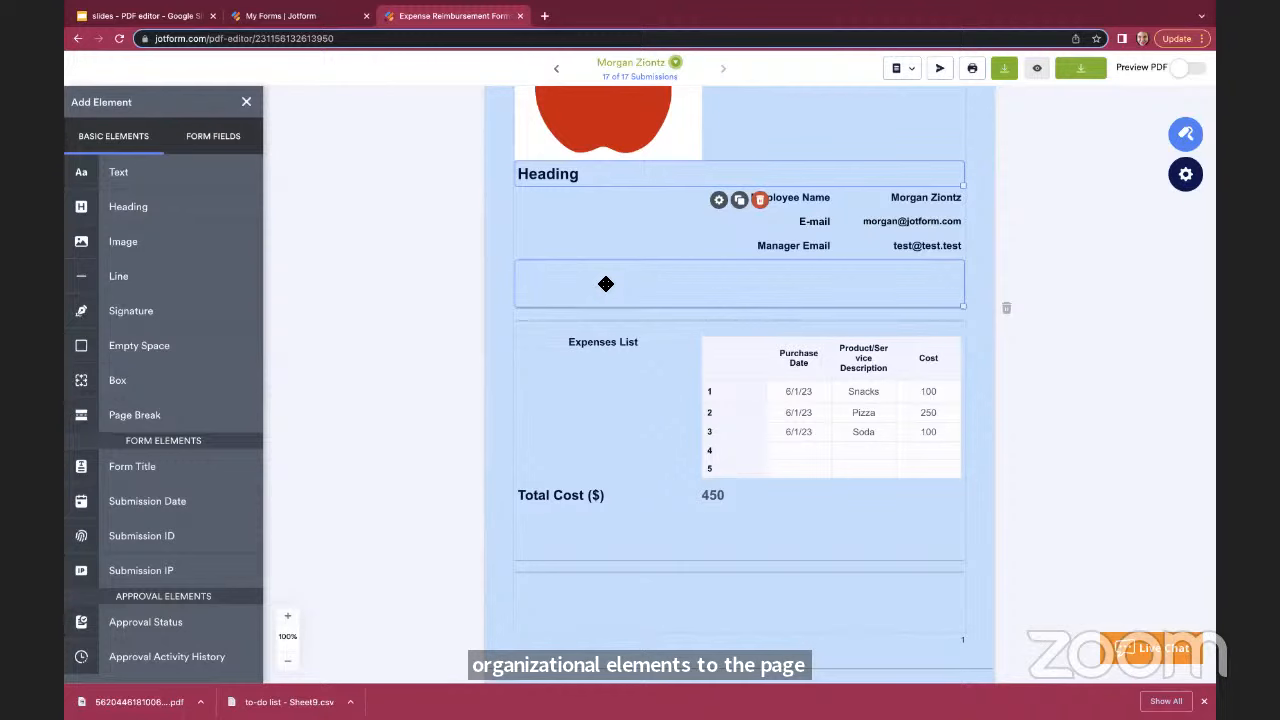
scroll(606, 284, down, 3)
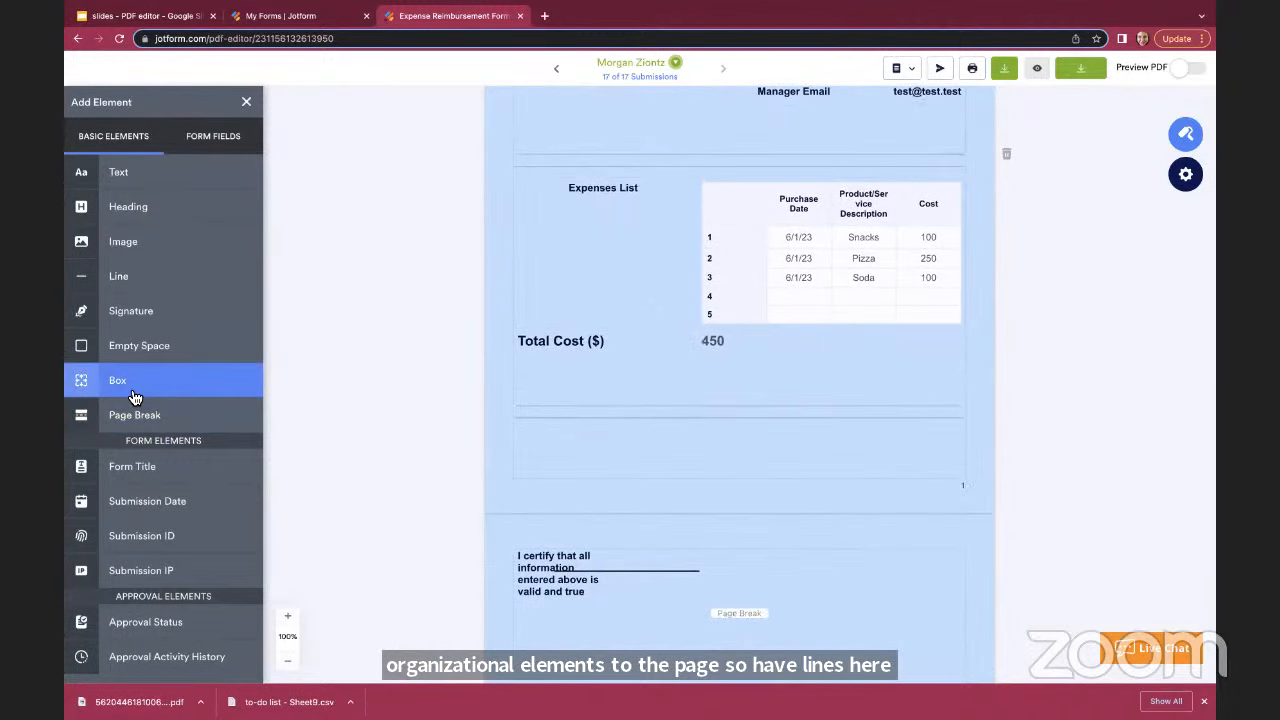
scroll(367, 249, up, 5)
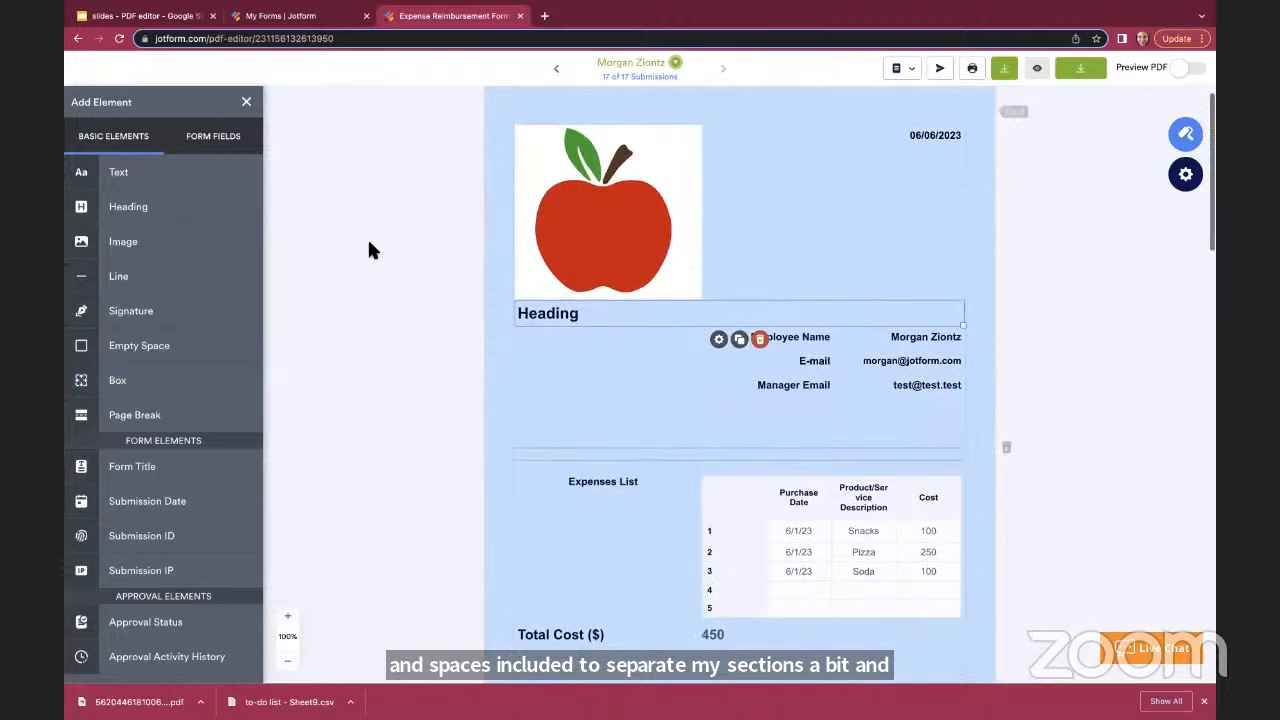
scroll(368, 249, up, 2)
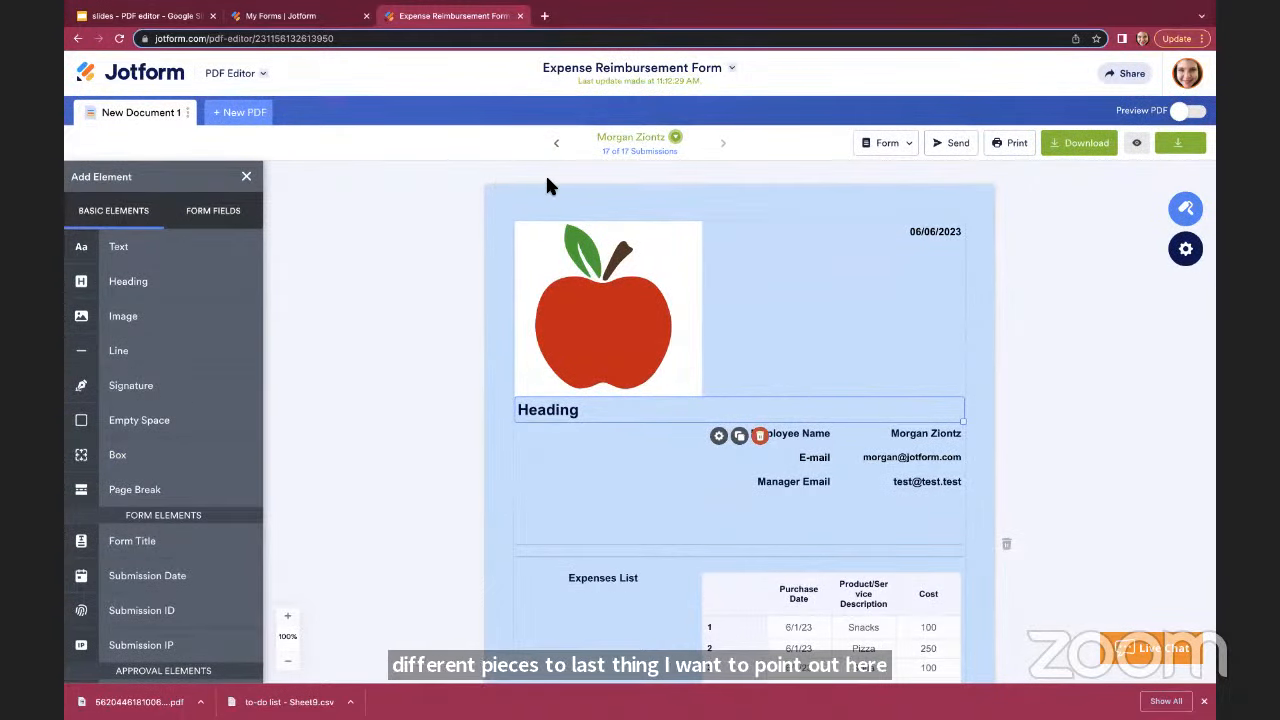
click(246, 176)
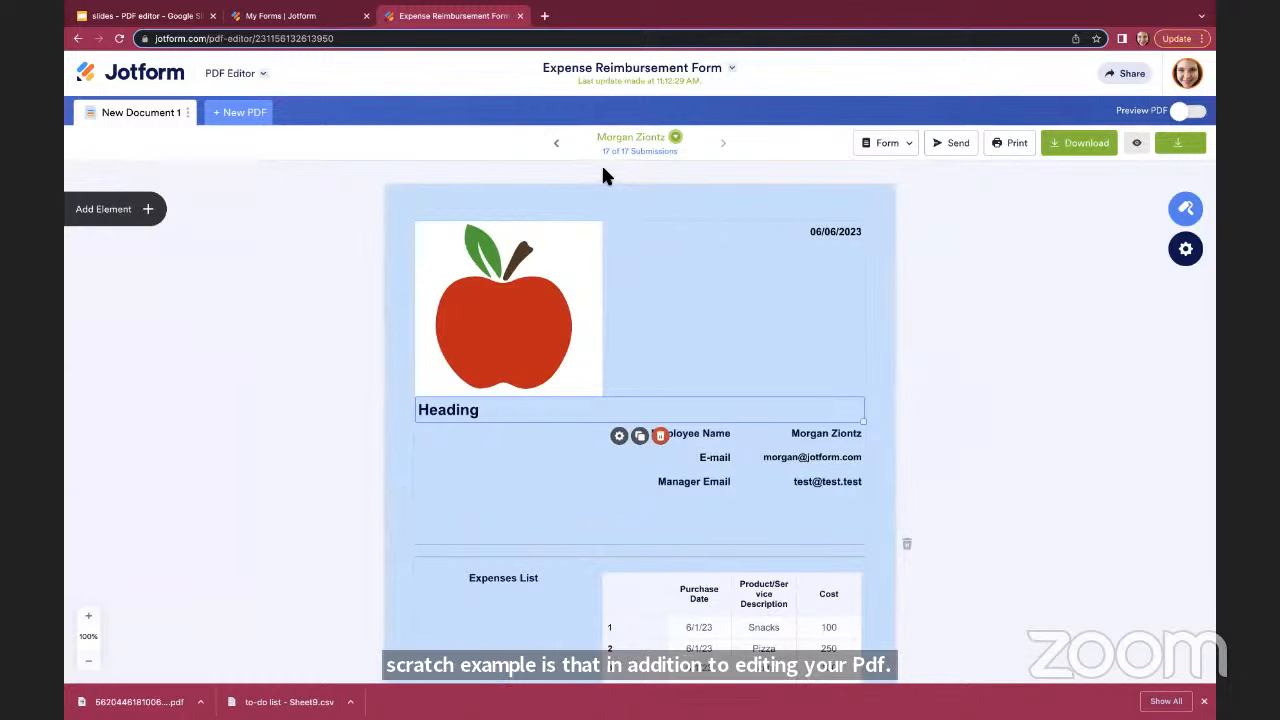
Go back one submission, to 16 of 17, and view its PDF down to the total cost
scroll(603, 176, down, 3)
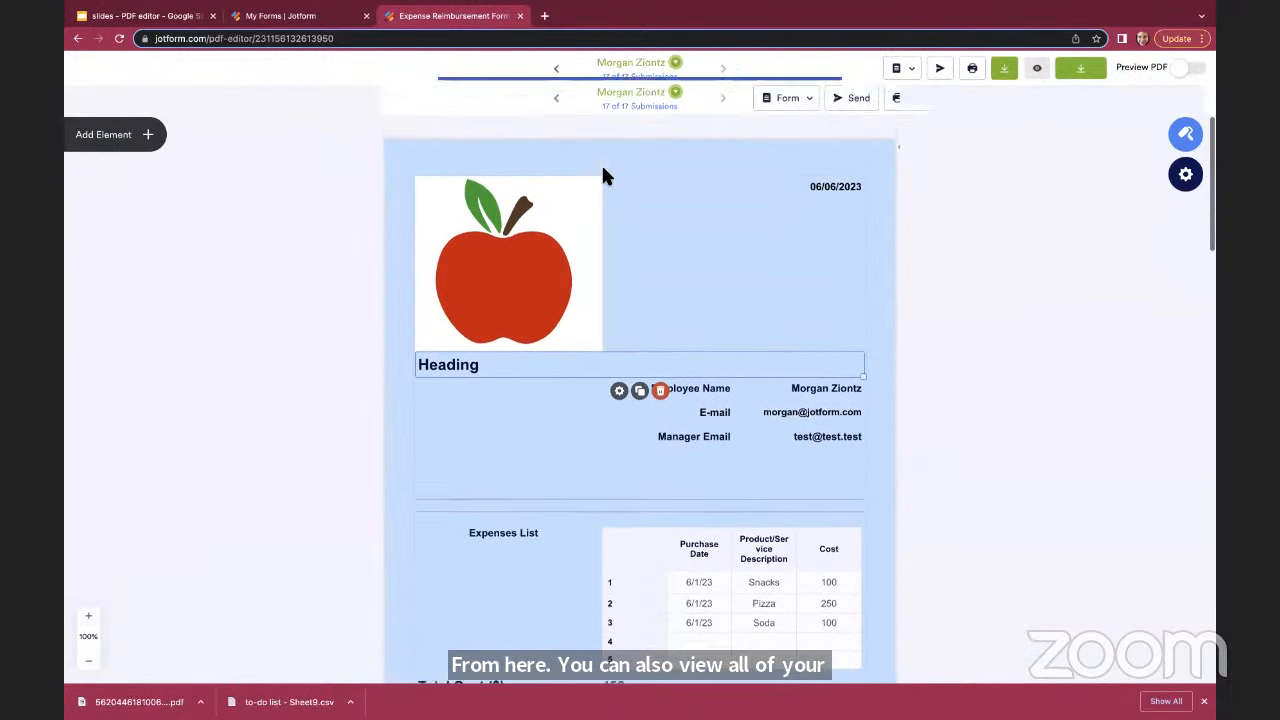
scroll(603, 176, up, 1)
drag(600, 151, 676, 150)
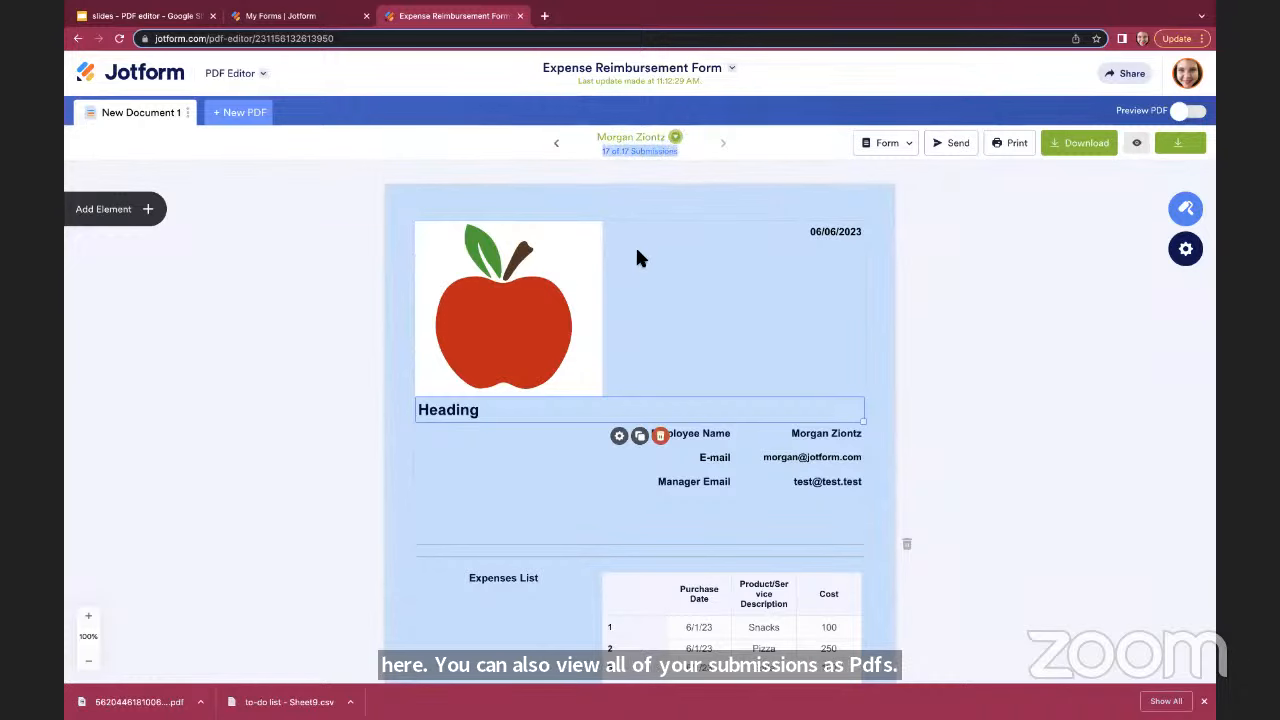
scroll(636, 250, down, 4)
scroll(636, 250, up, 4)
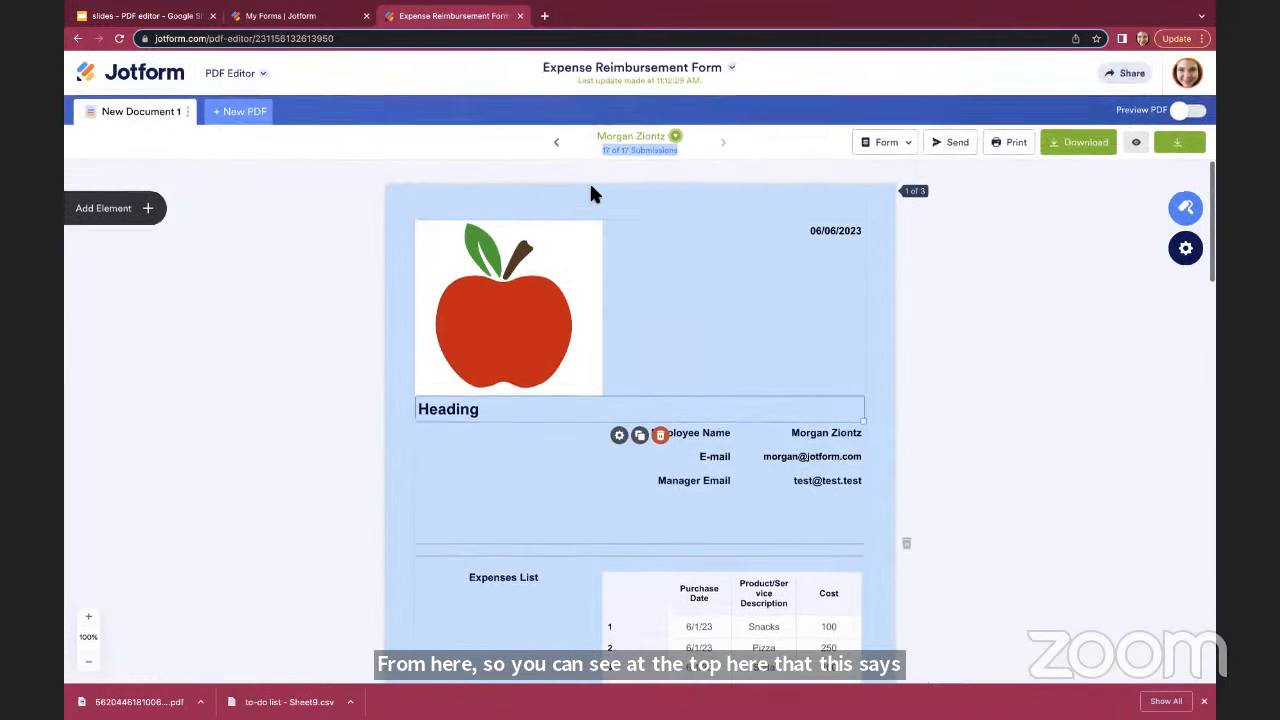
click(557, 147)
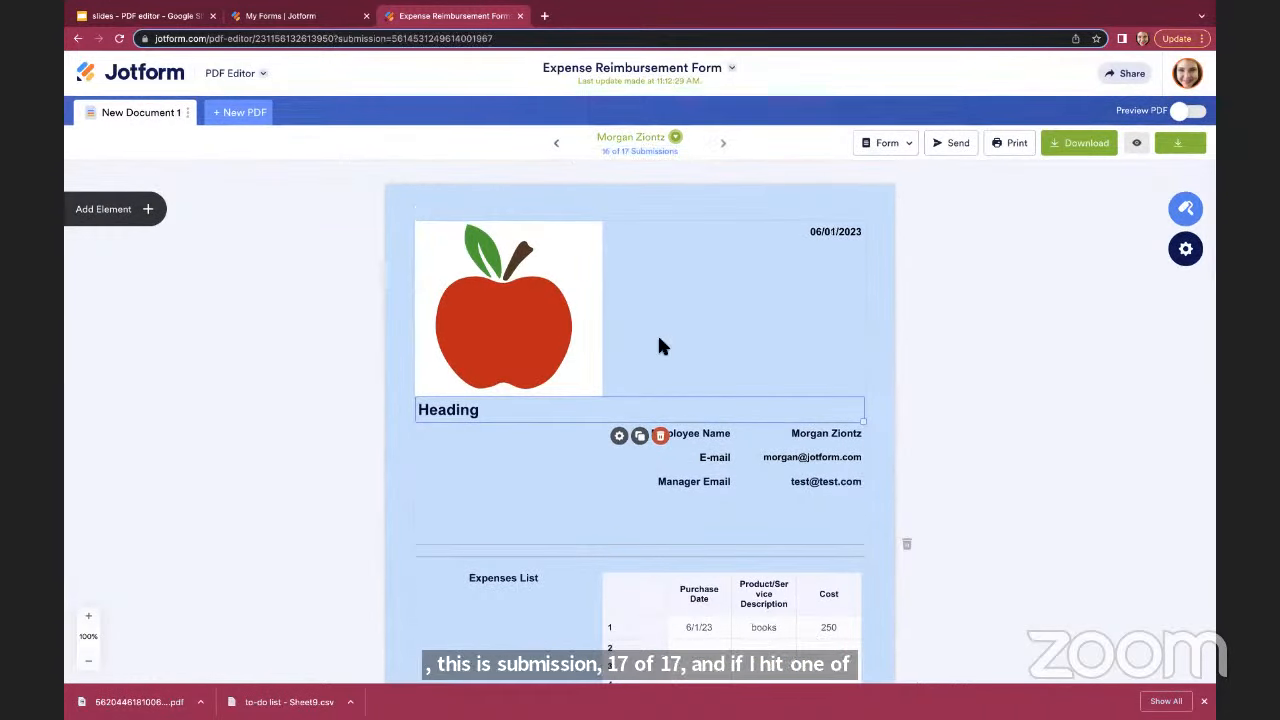
scroll(657, 340, down, 4)
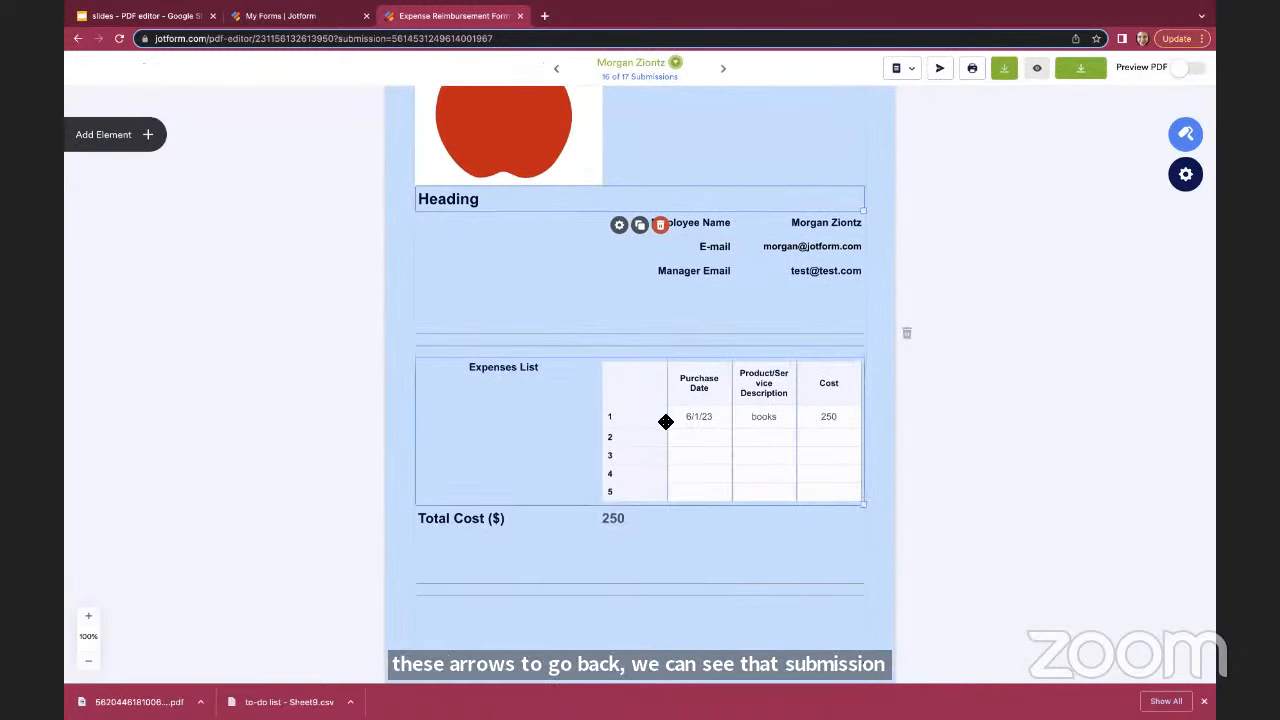
scroll(665, 421, up, 4)
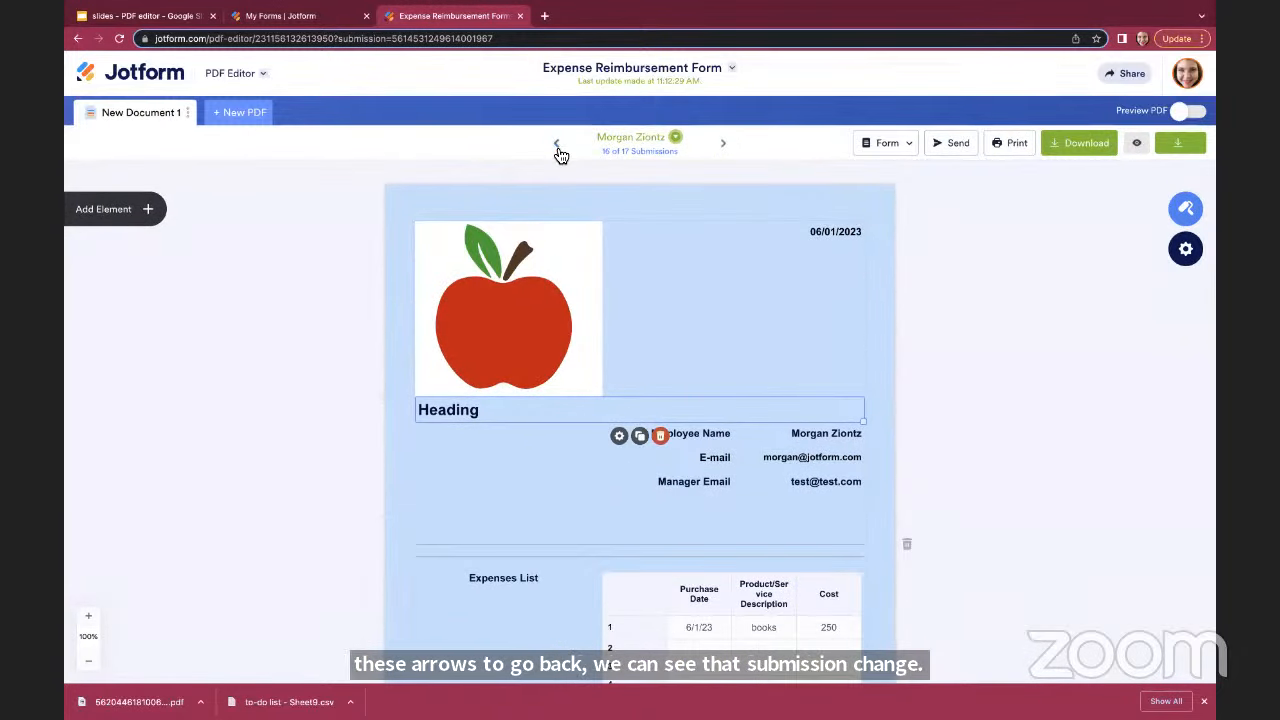
Go back two more submissions to 14 of 17 and return to the My Forms page
click(558, 150)
click(558, 150)
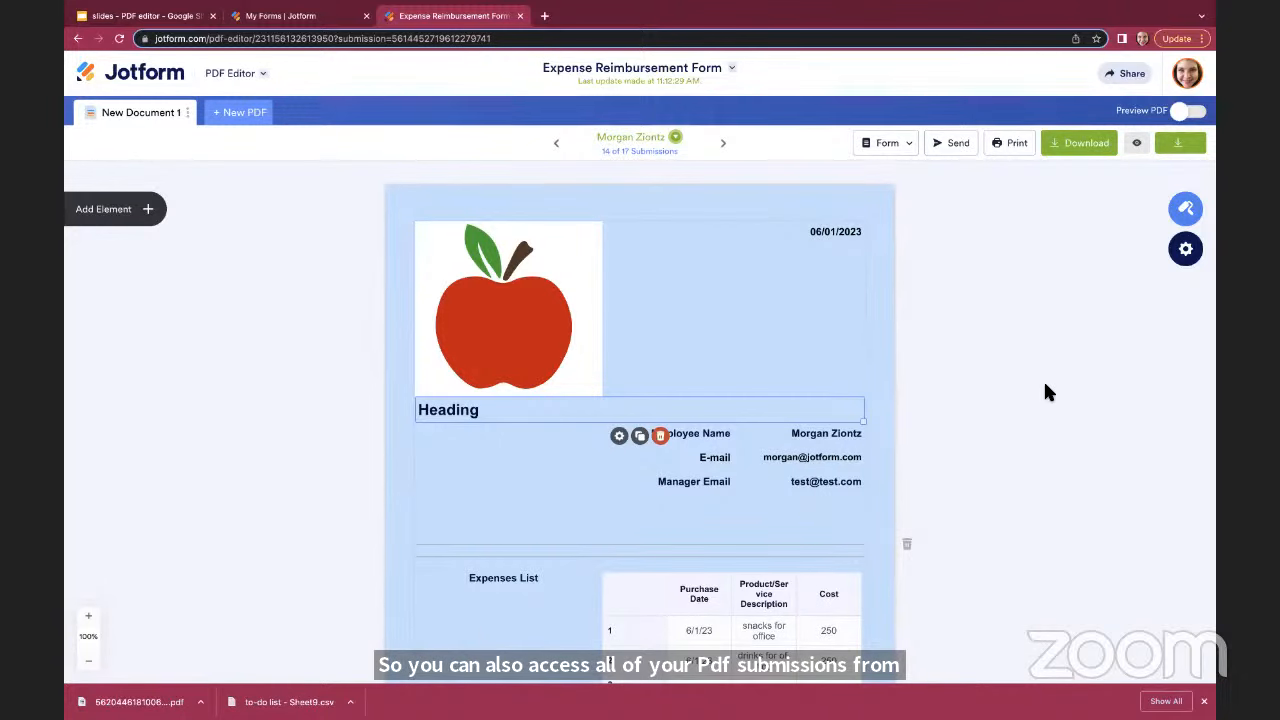
click(174, 79)
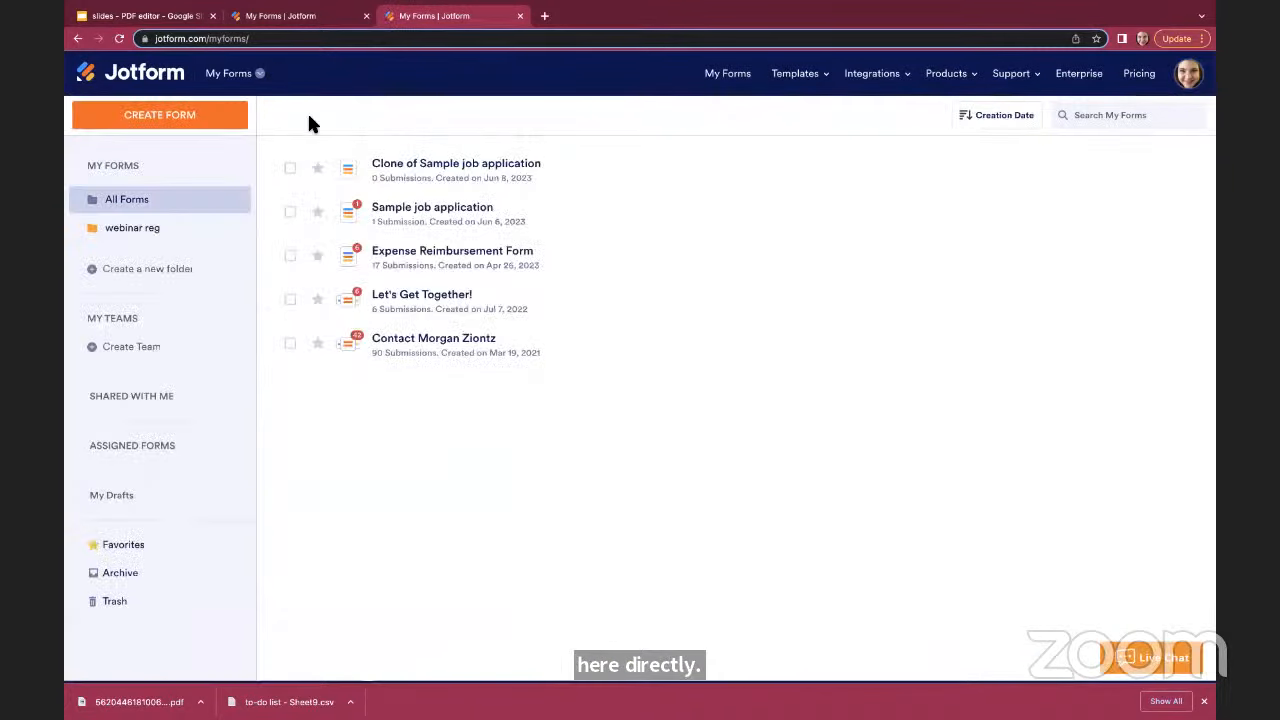
Select the Sample job application form and open it in the PDF Editor
click(292, 215)
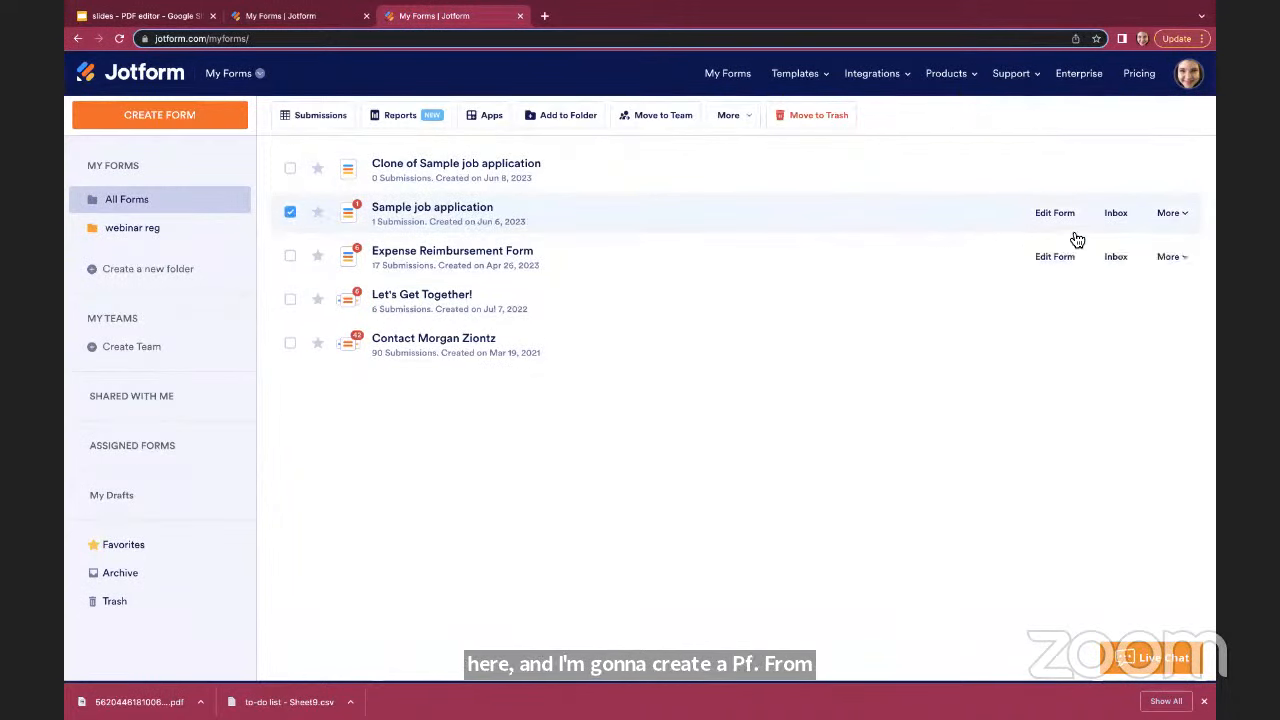
click(1117, 218)
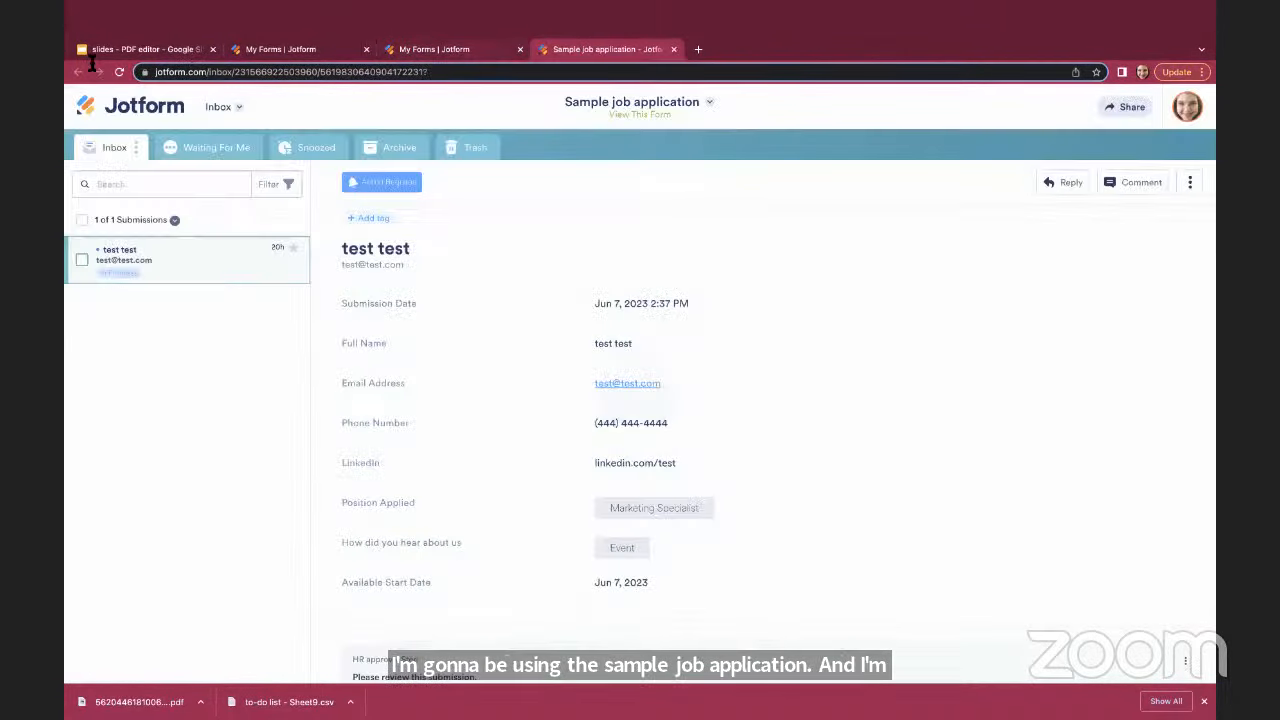
click(428, 18)
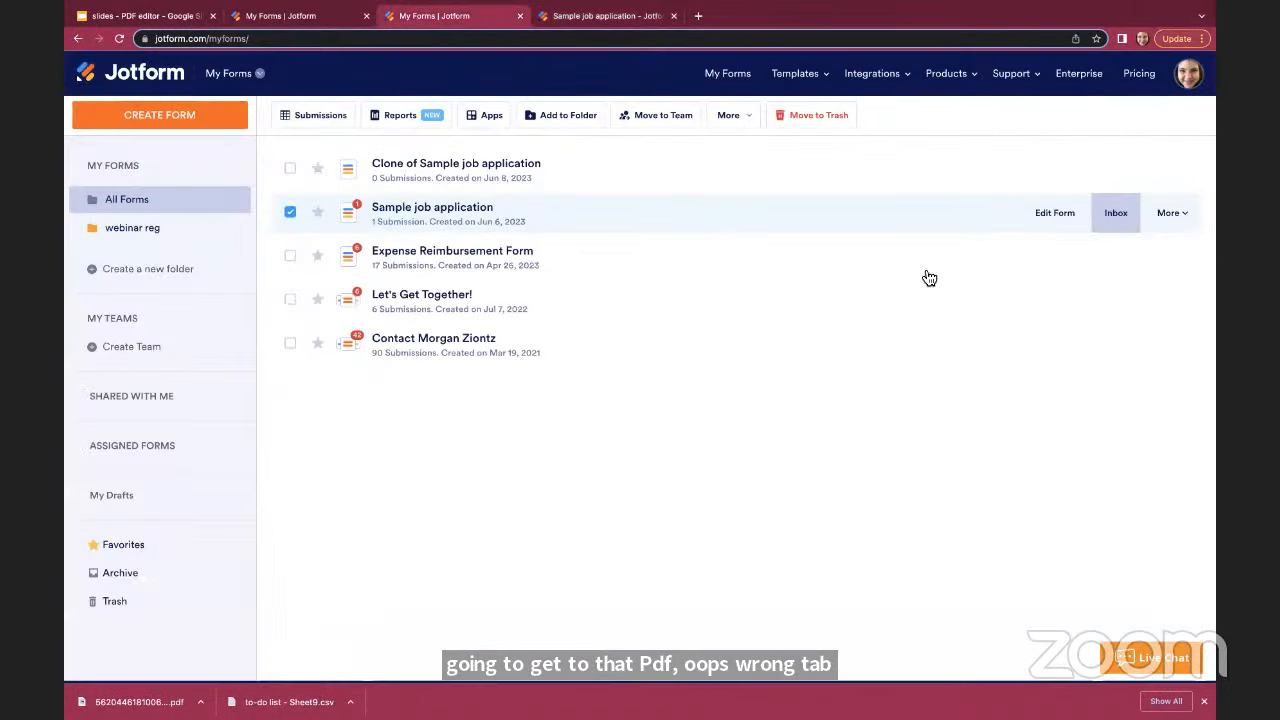
click(1177, 216)
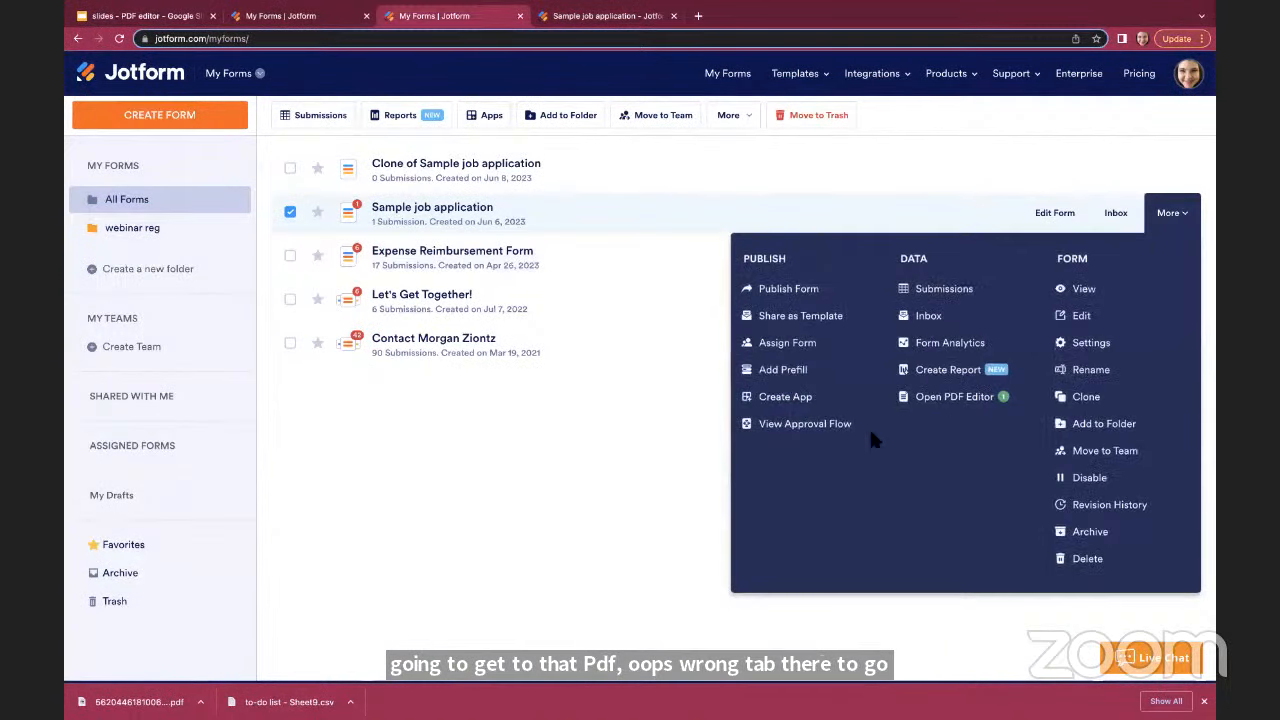
click(958, 398)
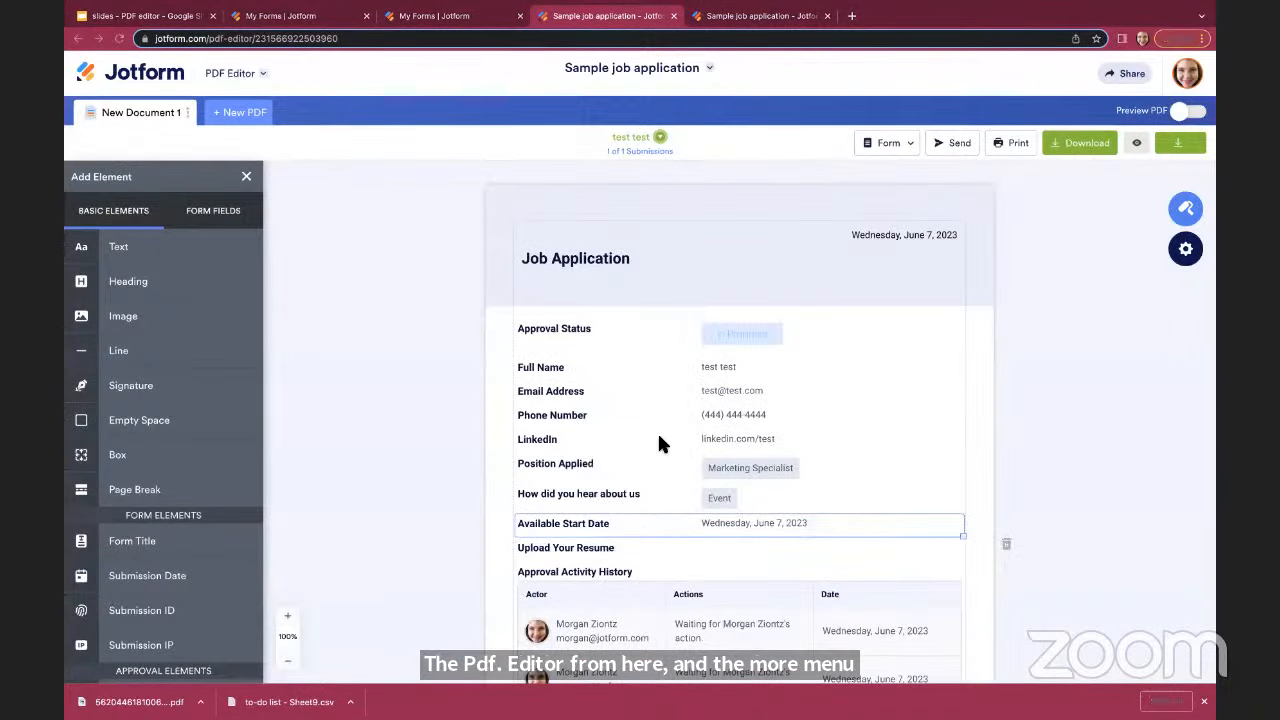
Examine the job application PDF from the applicant details down to the approval activity history
scroll(658, 434, down, 3)
scroll(658, 440, up, 1)
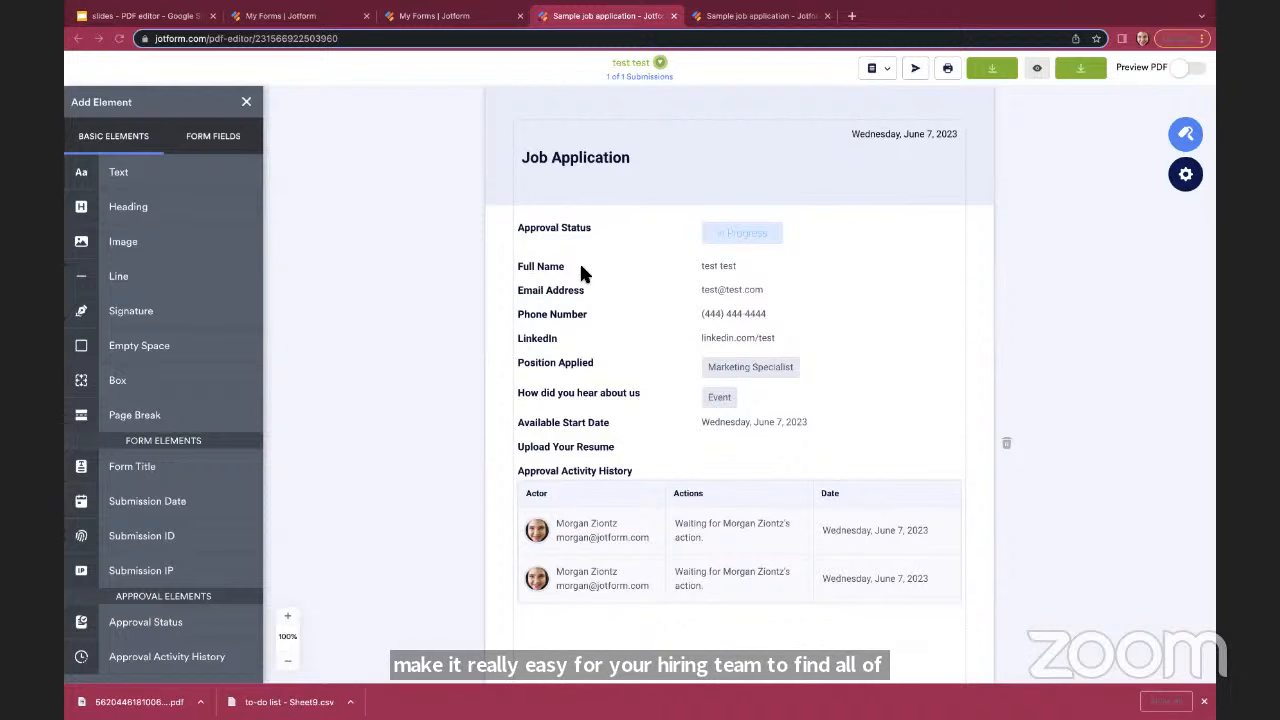
scroll(580, 272, down, 1)
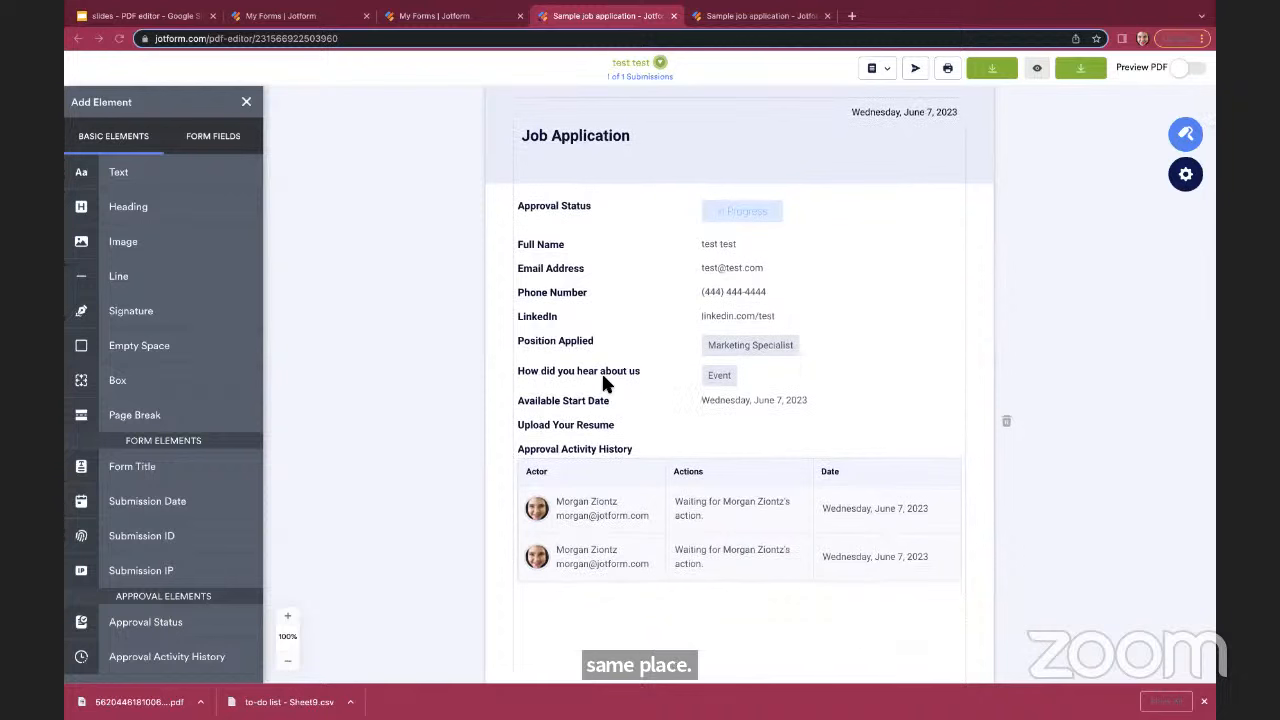
scroll(625, 397, down, 2)
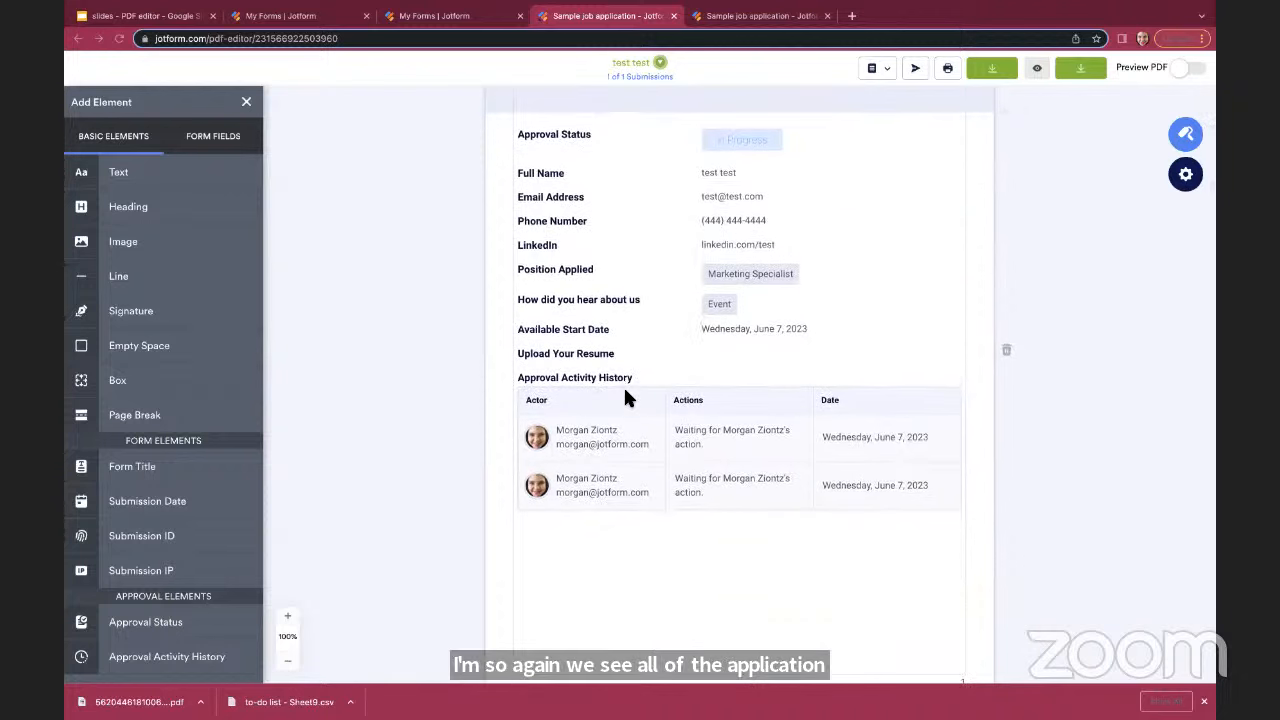
scroll(625, 397, up, 1)
scroll(623, 397, up, 2)
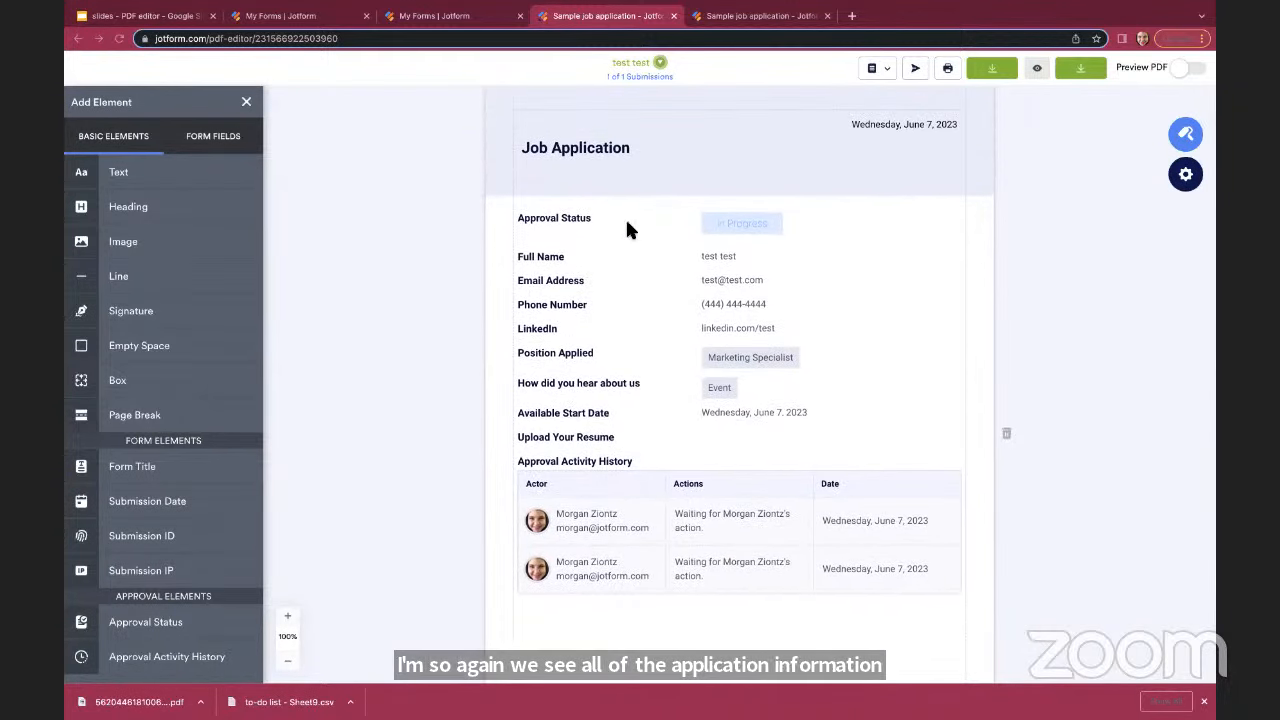
scroll(635, 227, down, 3)
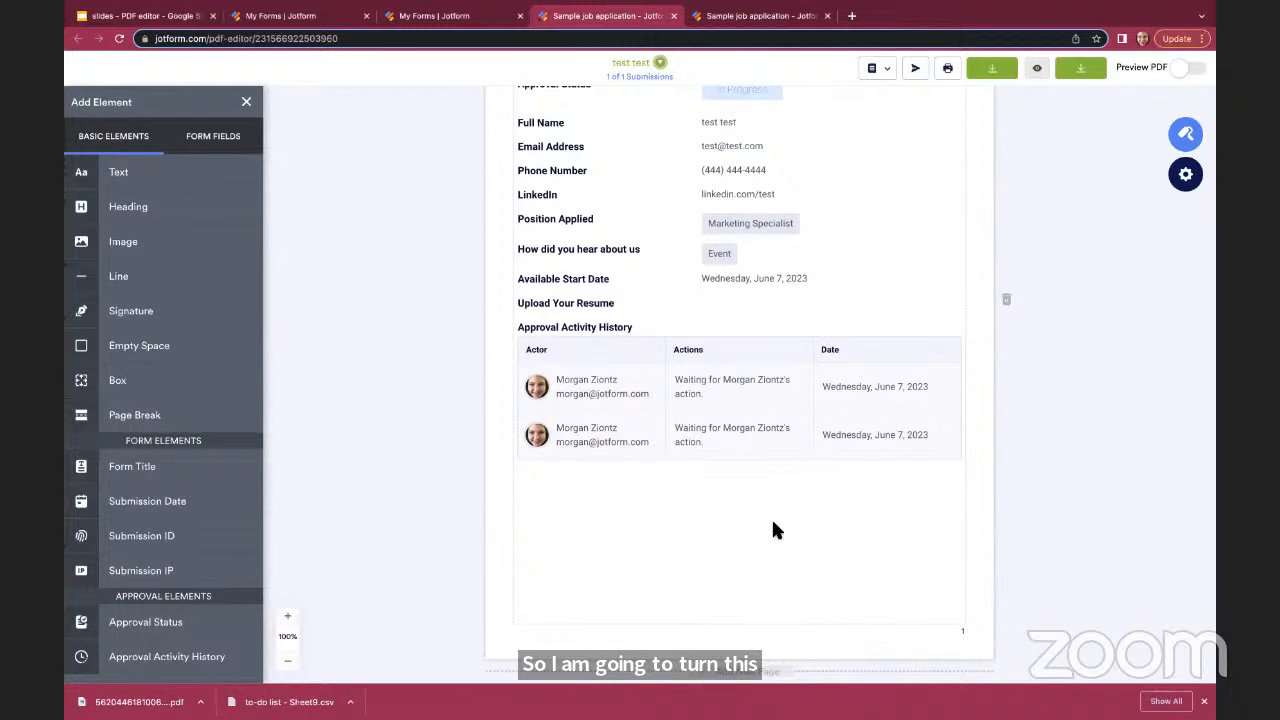
Set the PDF's page background color to light coral, #ffe3e3
click(1190, 140)
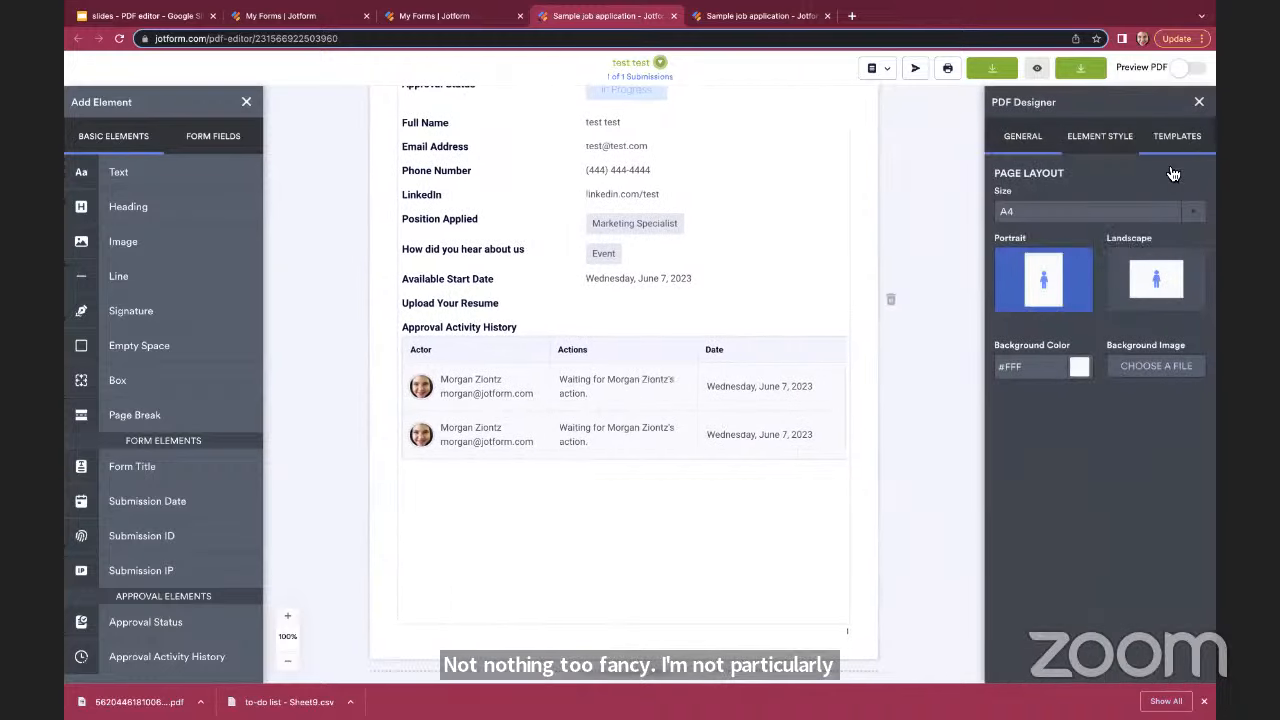
click(1079, 367)
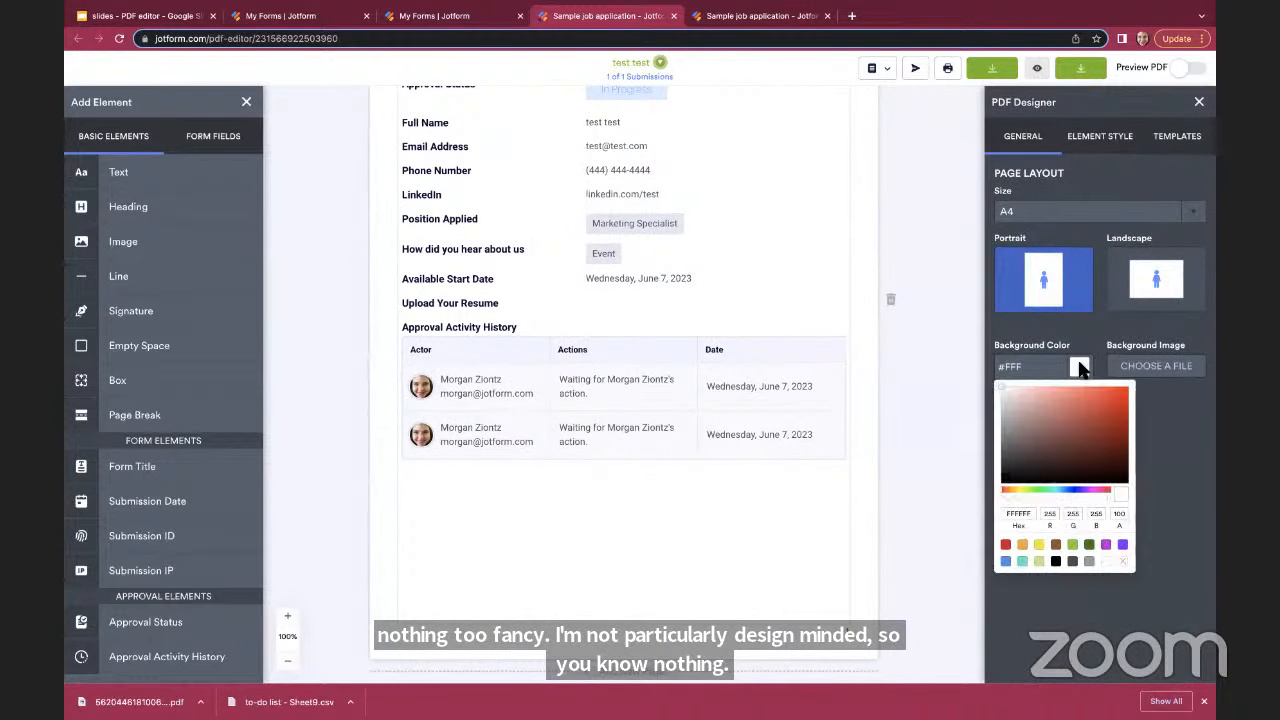
click(1015, 390)
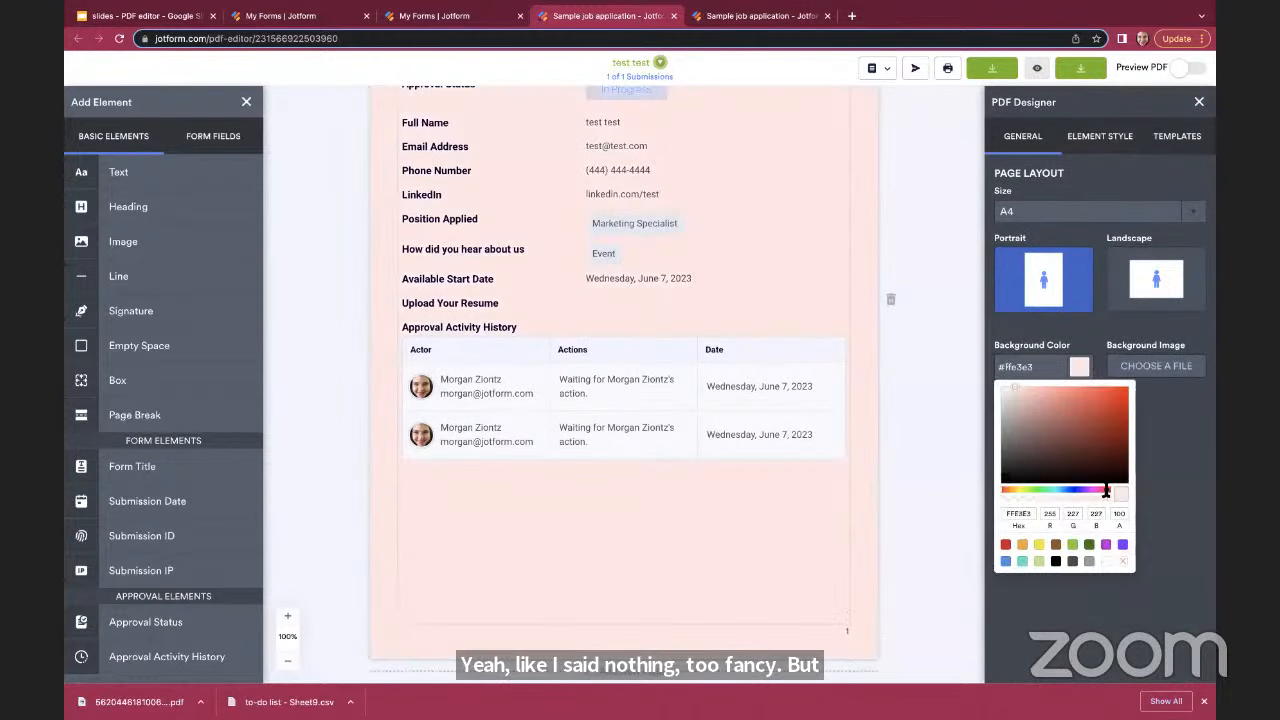
click(1168, 458)
scroll(827, 190, up, 4)
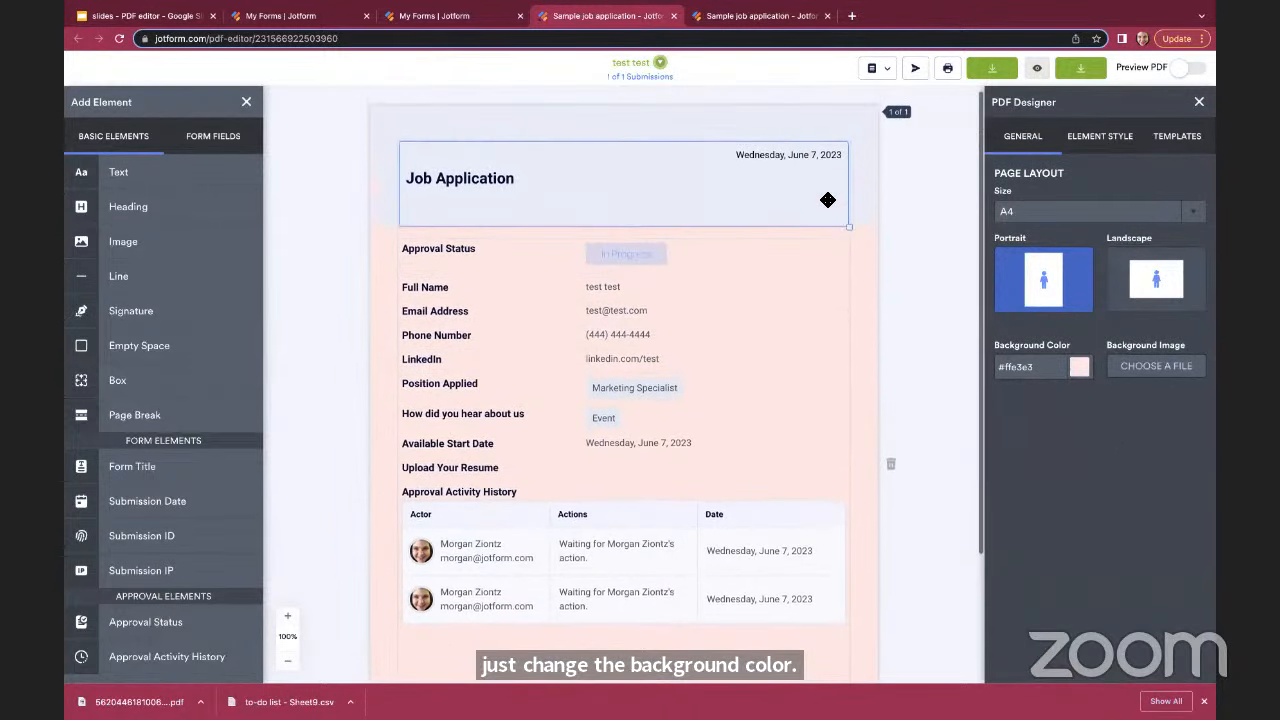
Review the element alignment and the question and answer style settings, and close the designer
click(1104, 149)
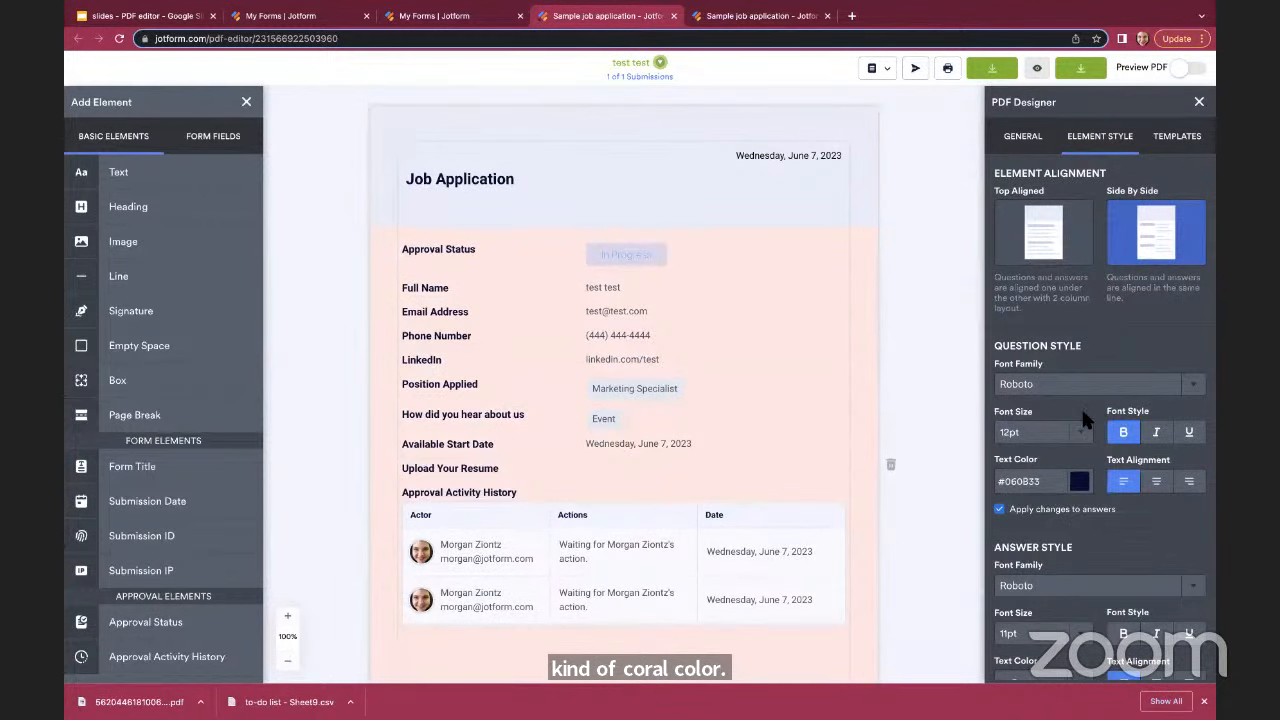
scroll(1083, 418, down, 2)
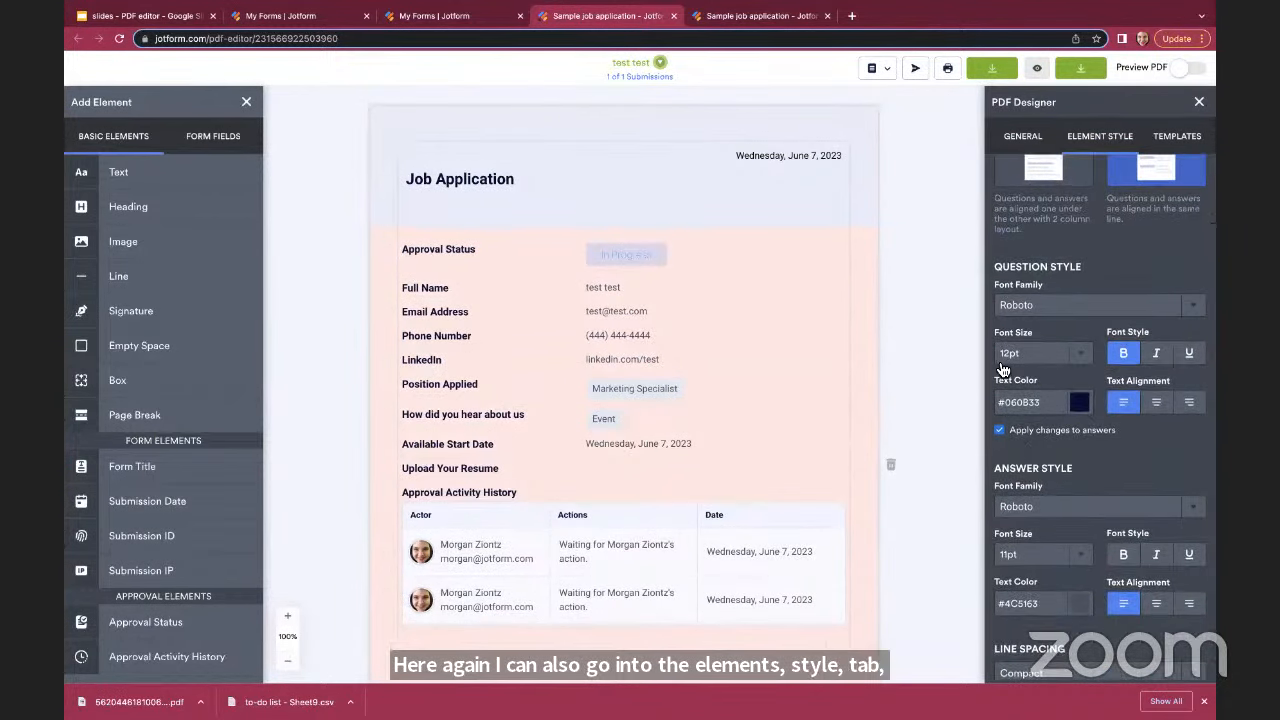
click(1201, 104)
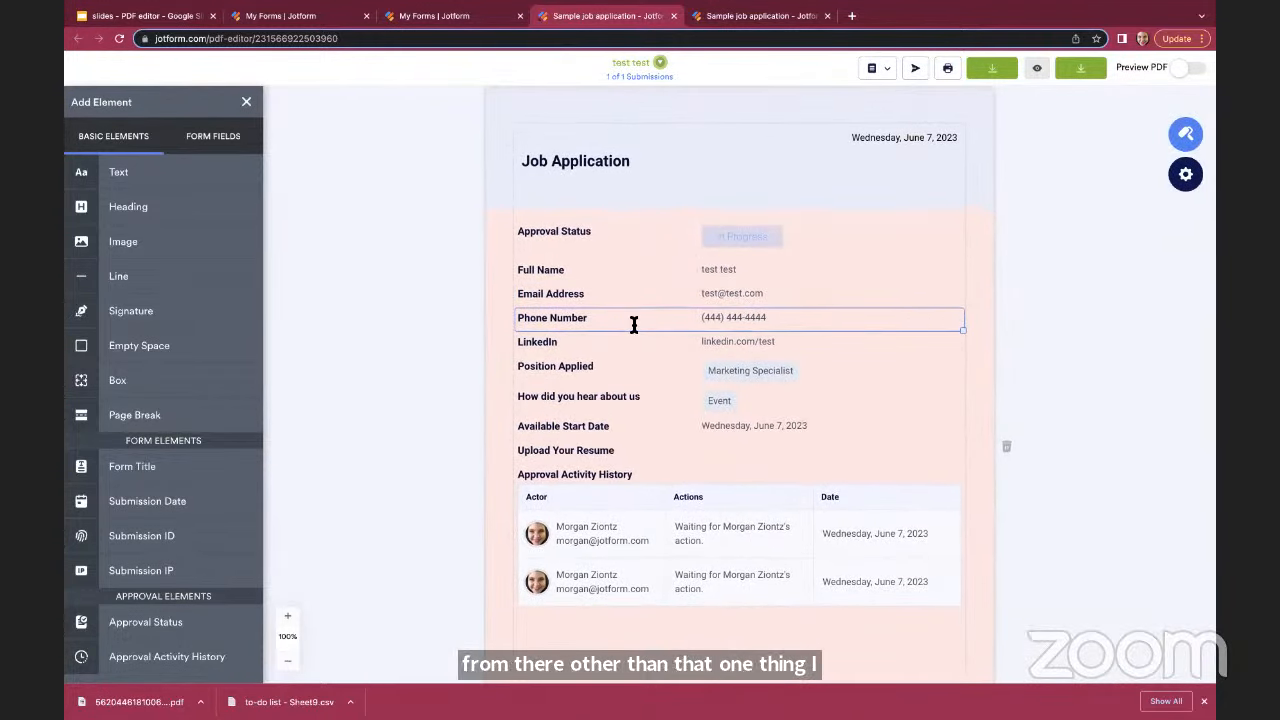
Add a new page to the PDF after the Approval Activity History table
scroll(634, 324, down, 1)
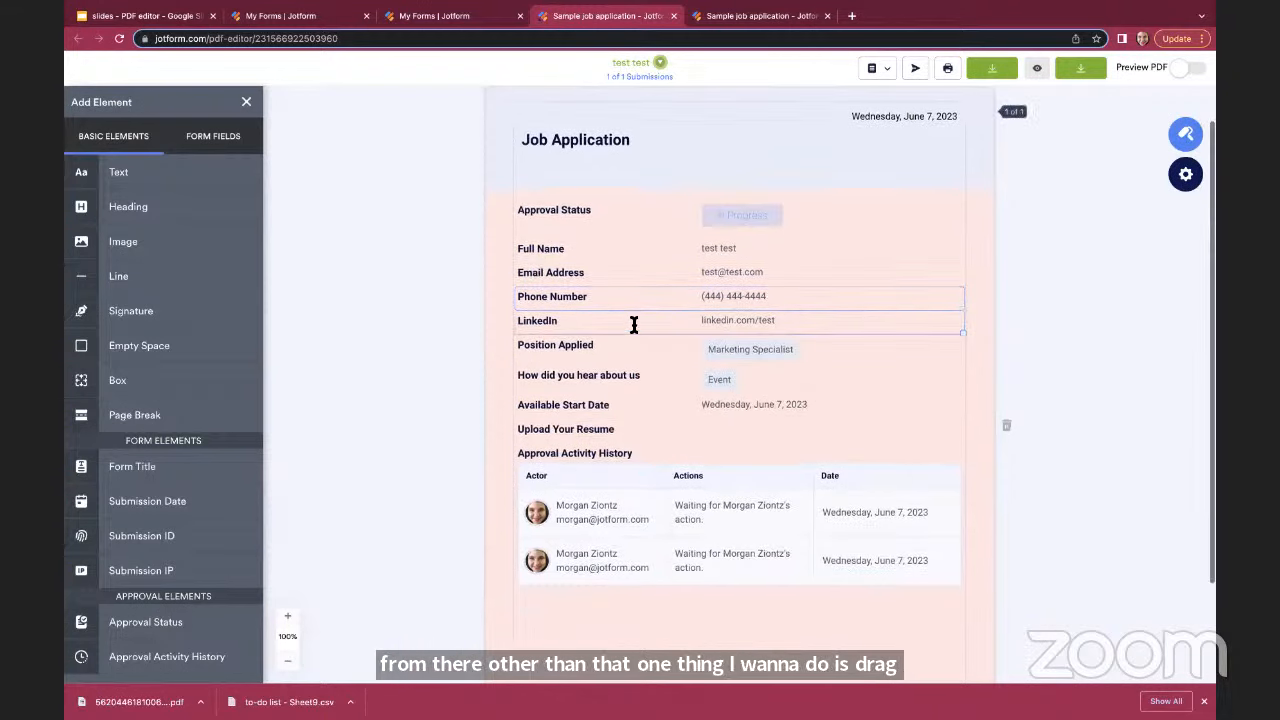
scroll(605, 345, down, 5)
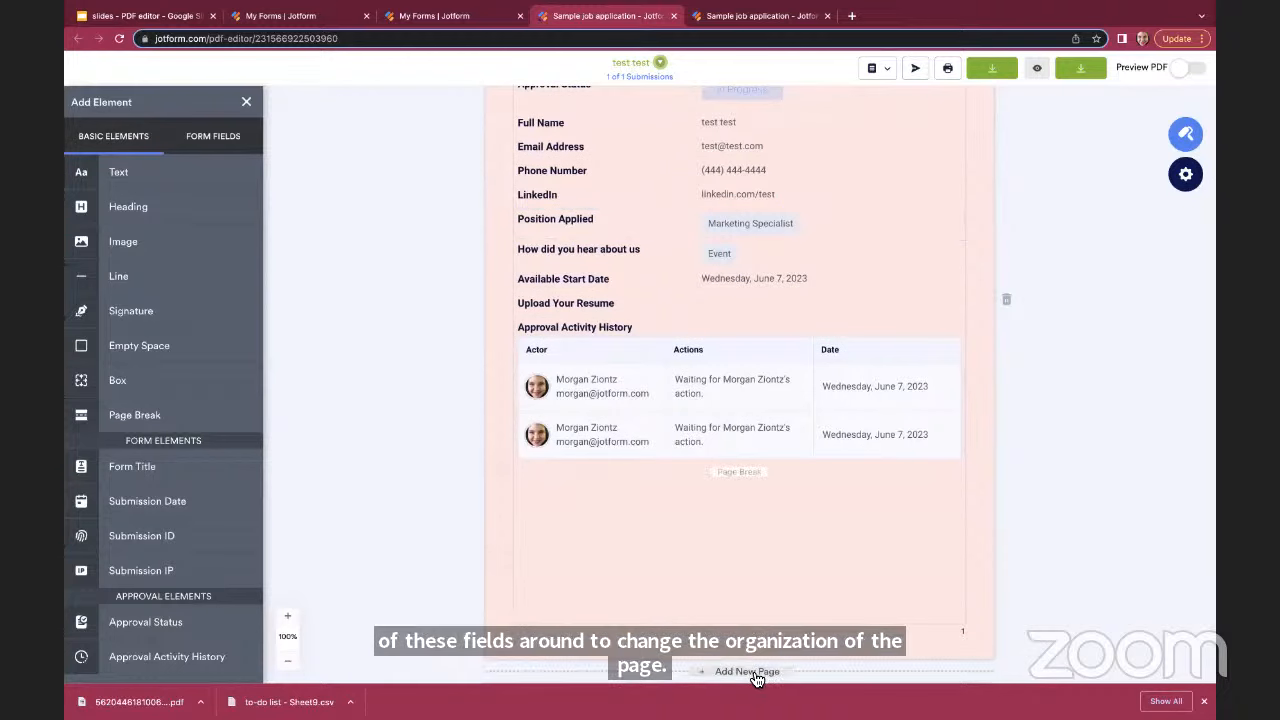
click(757, 672)
scroll(757, 626, down, 3)
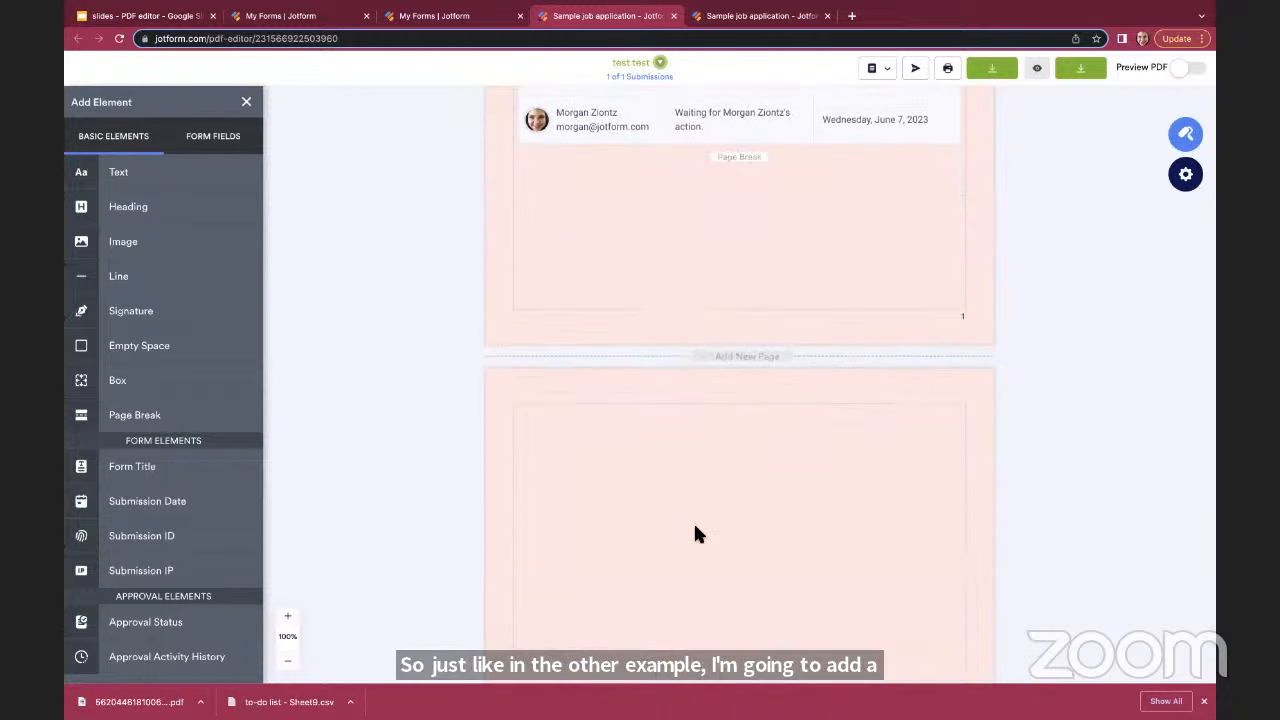
Move the Approval Status field and the Approval Activity History table from the first page to the second
scroll(697, 533, up, 10)
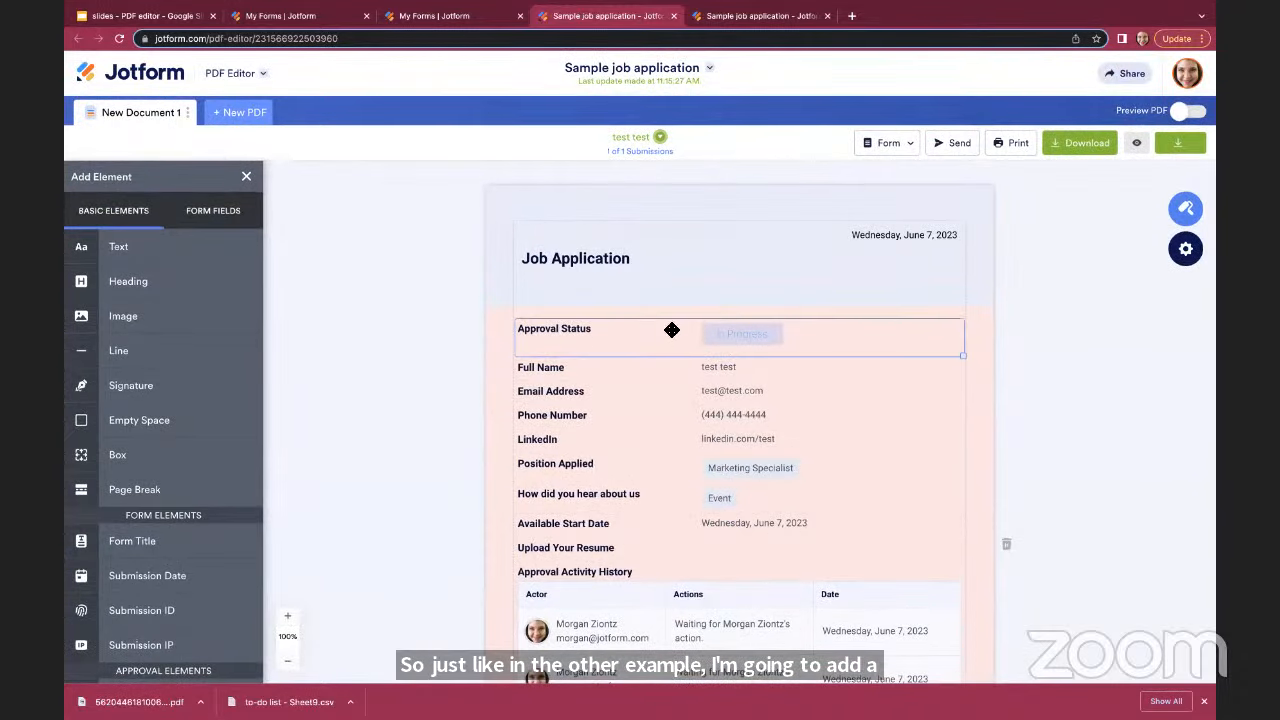
drag(961, 352, 962, 556)
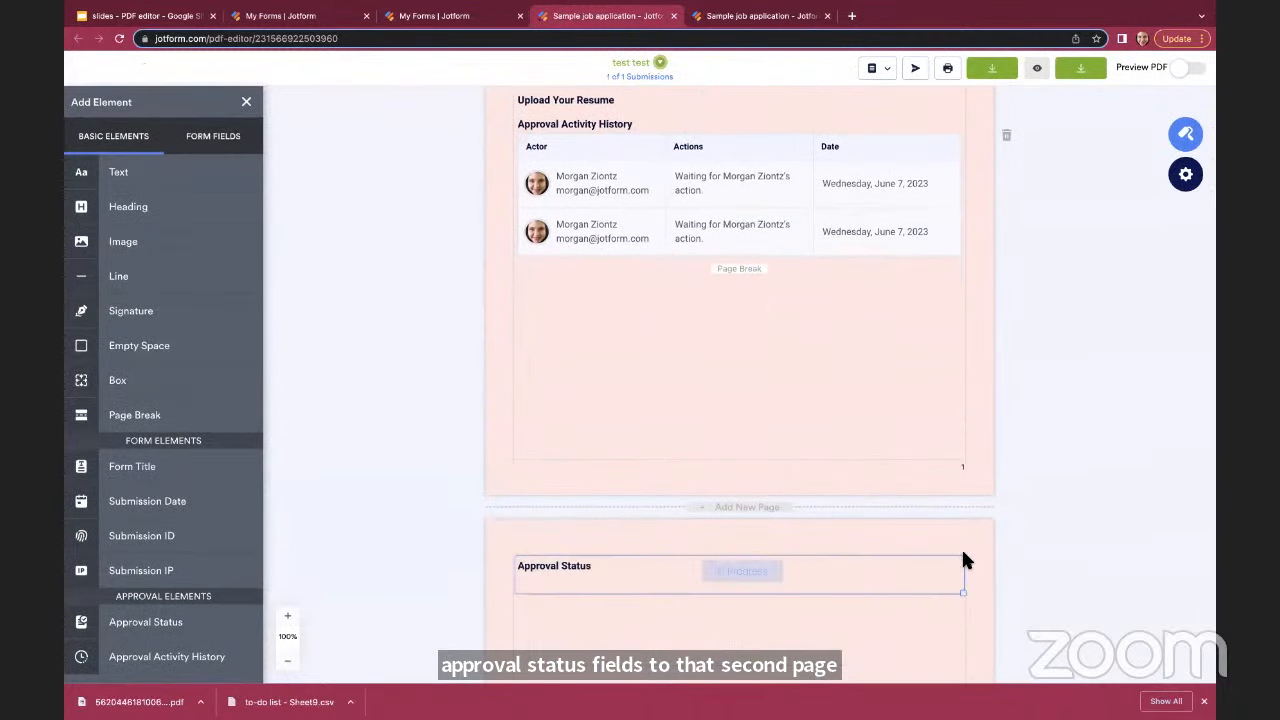
drag(944, 152, 950, 622)
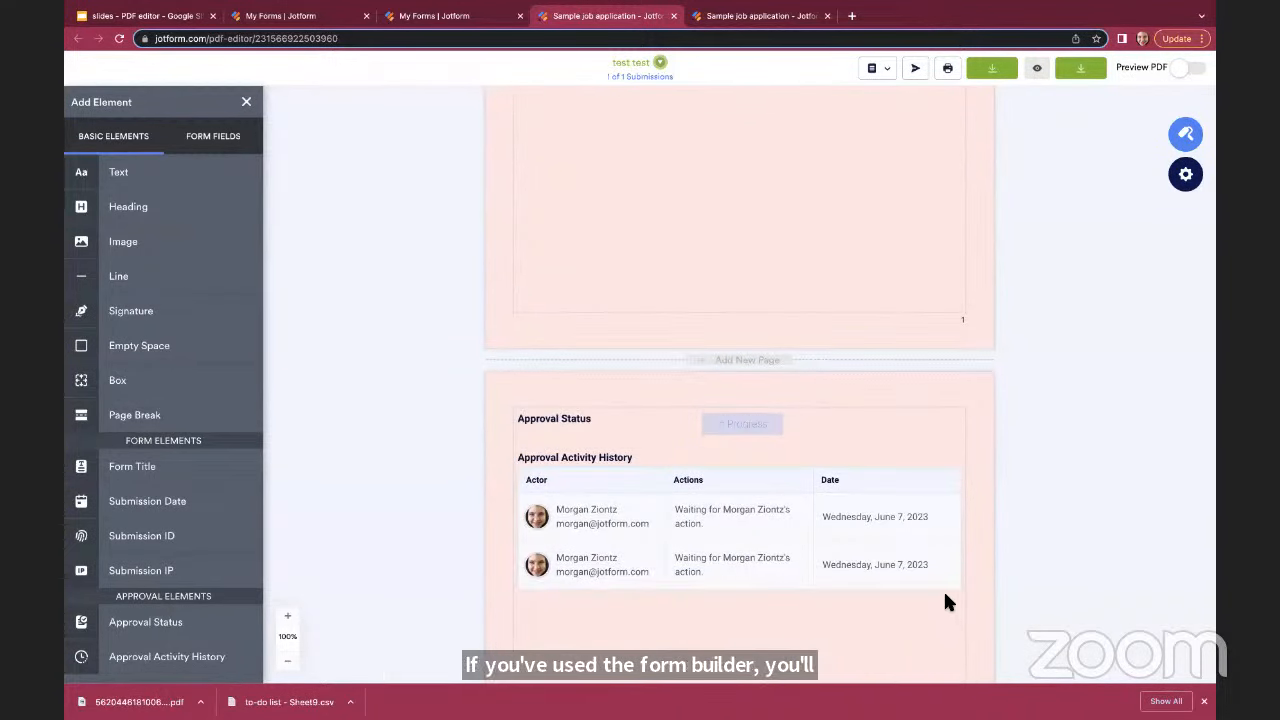
Open the Approval Activity History settings, delete that element, and add it back below Approval Status on the second page
click(778, 557)
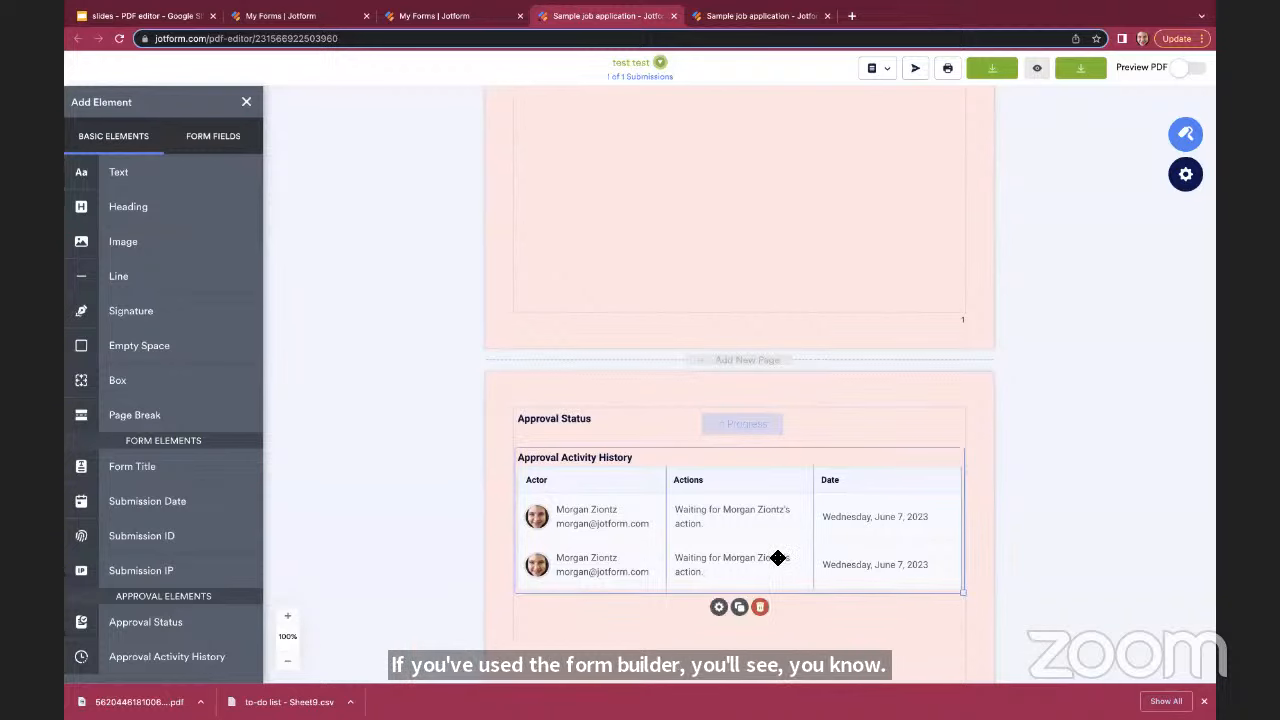
click(718, 607)
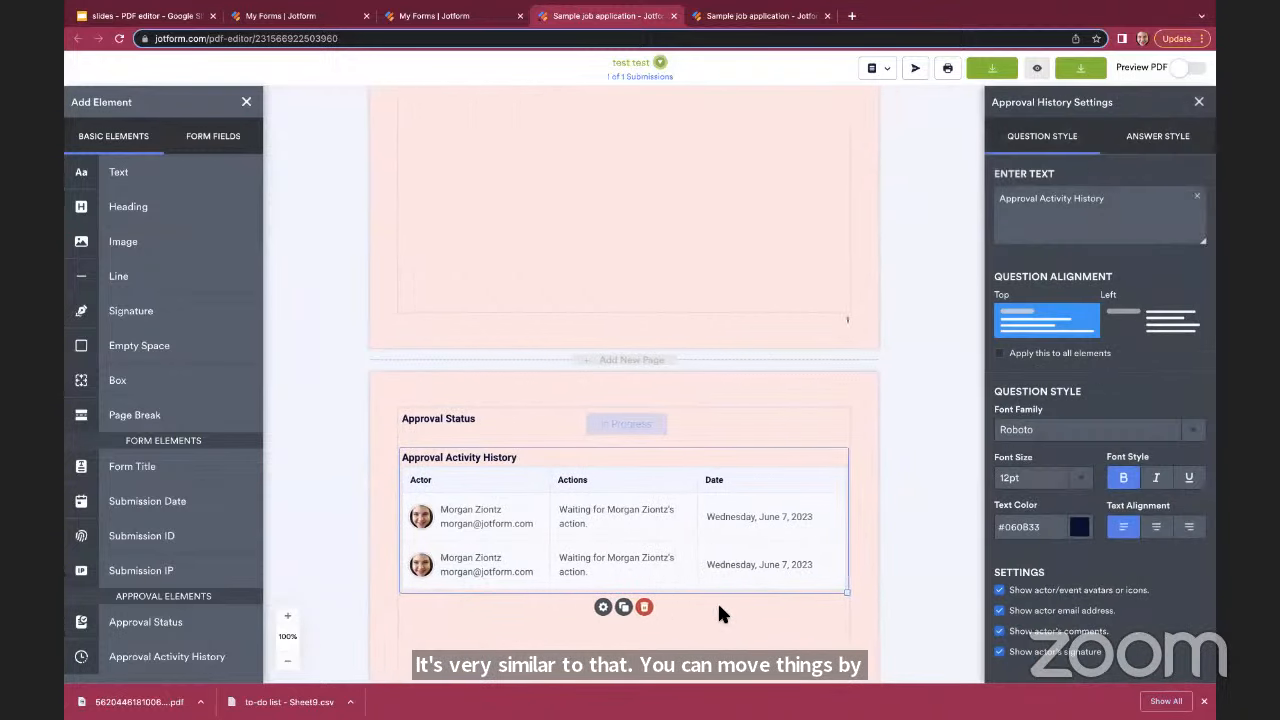
click(645, 607)
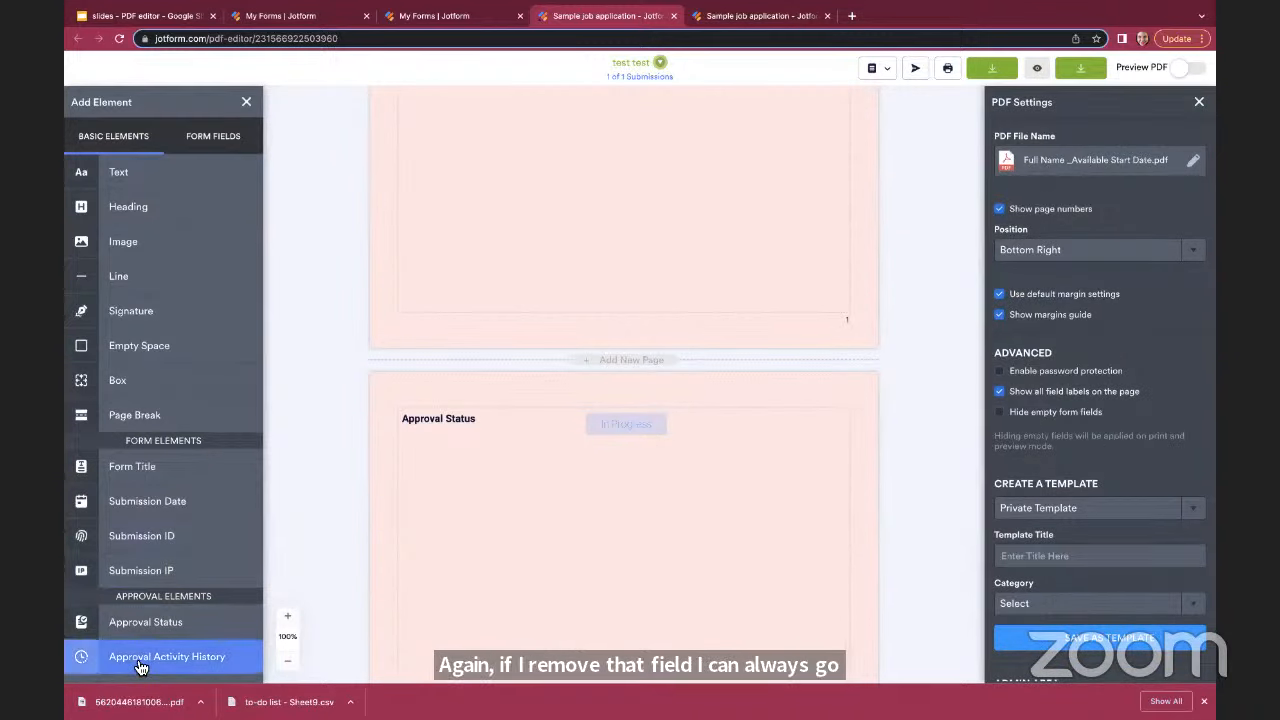
drag(140, 667, 531, 530)
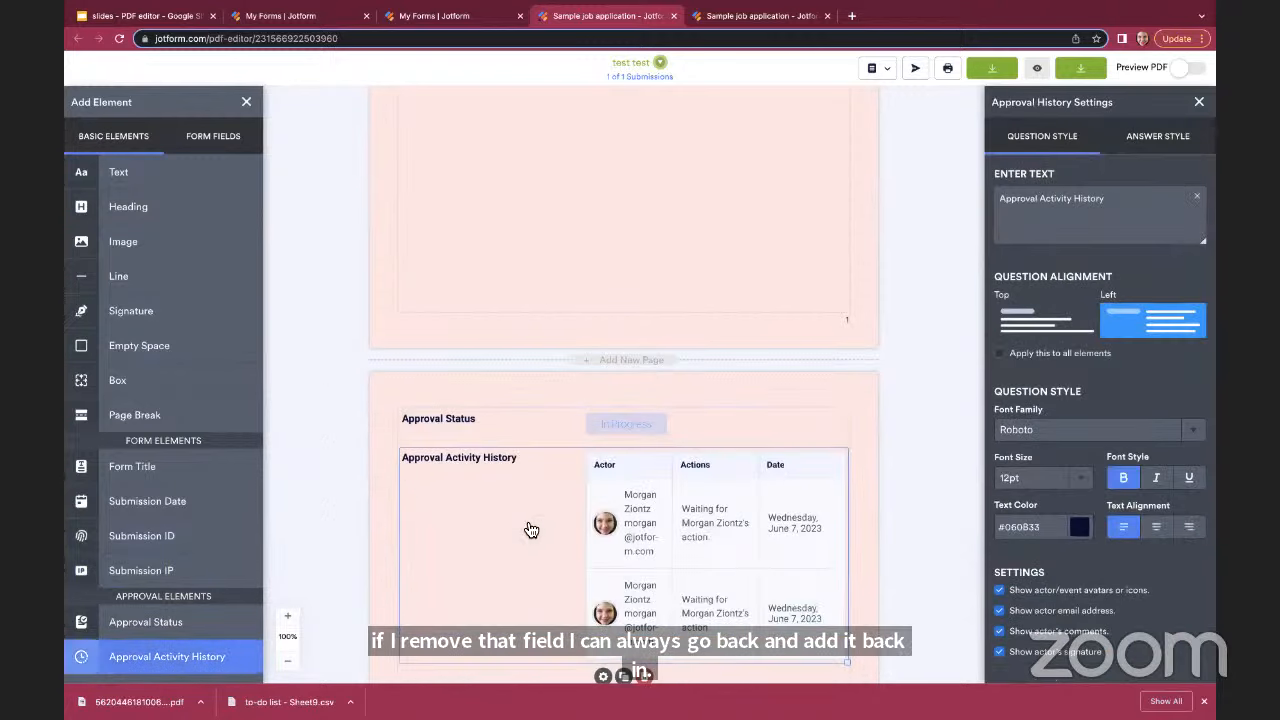
Add a line and an empty space between Available Start Date and Upload Your Resume on the first page
scroll(855, 255, up, 10)
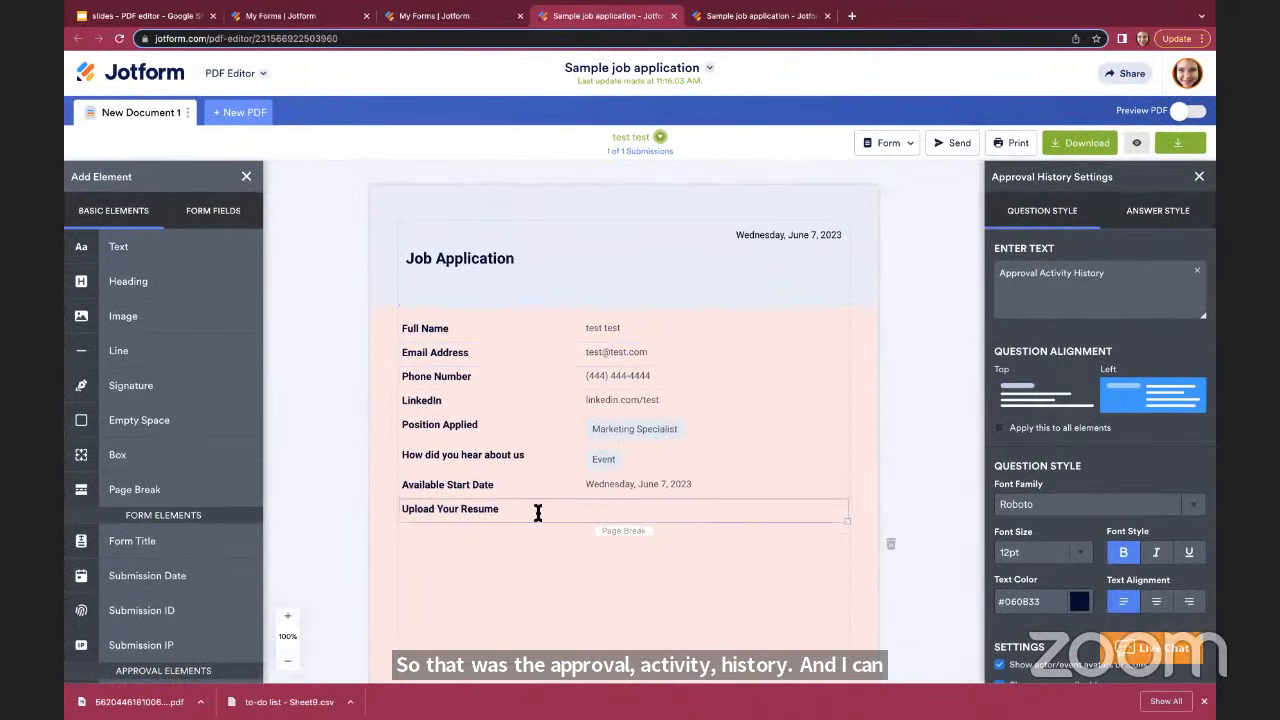
click(631, 510)
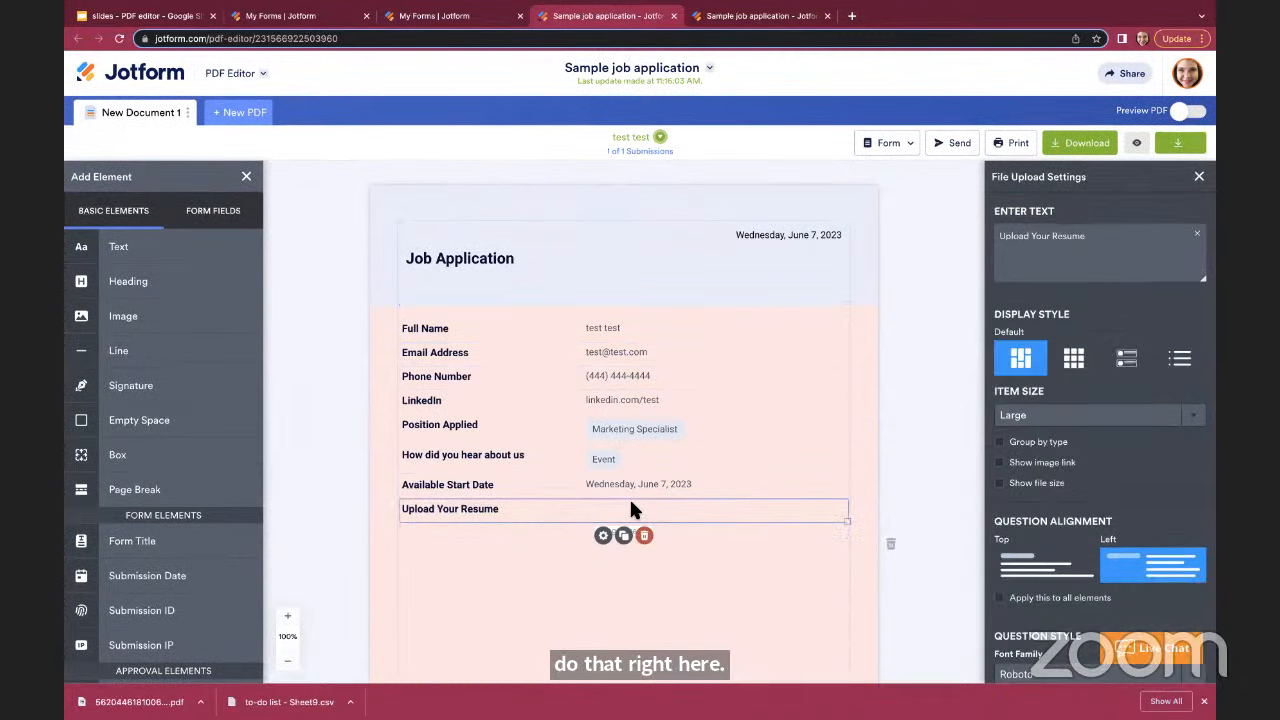
scroll(651, 470, down, 5)
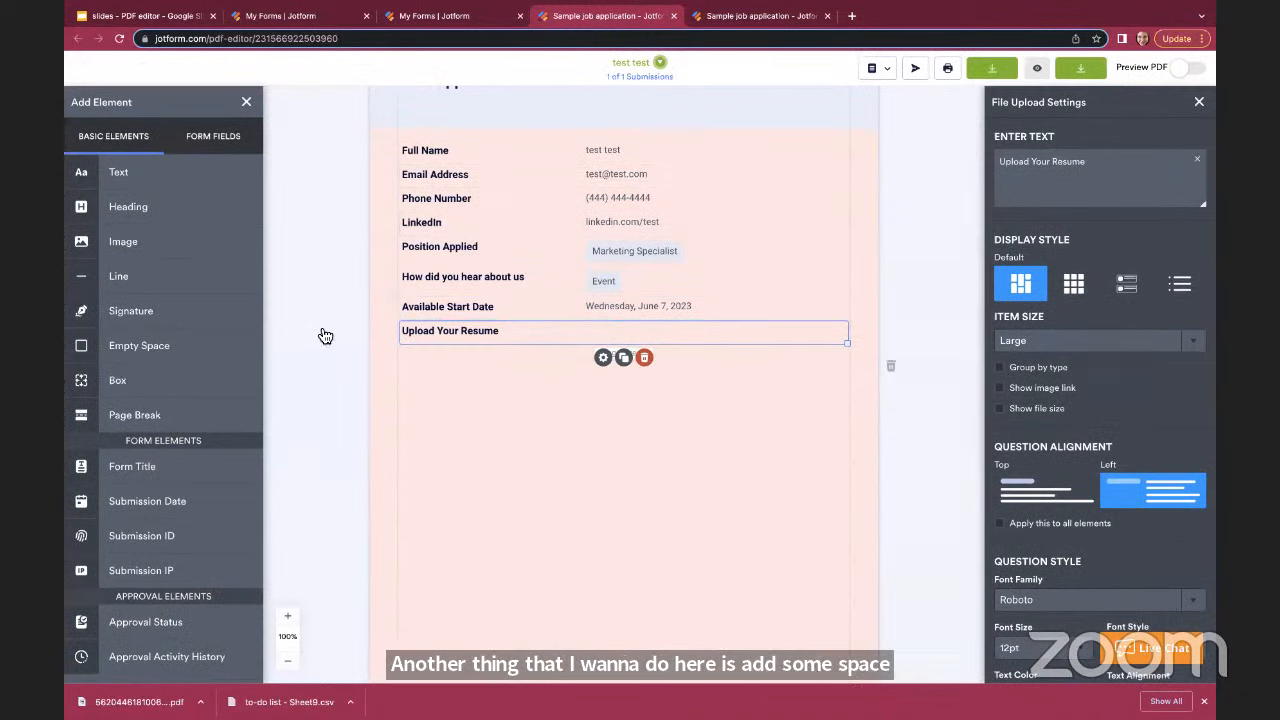
drag(159, 268, 510, 322)
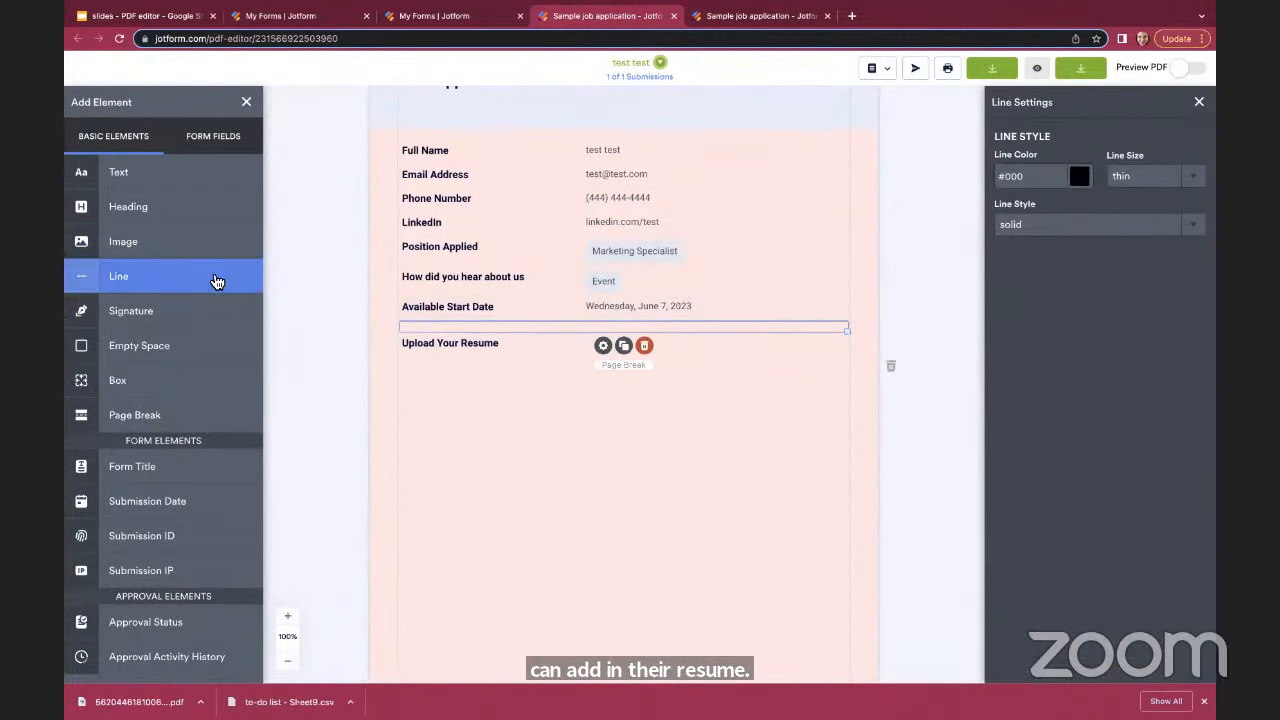
drag(203, 346, 551, 351)
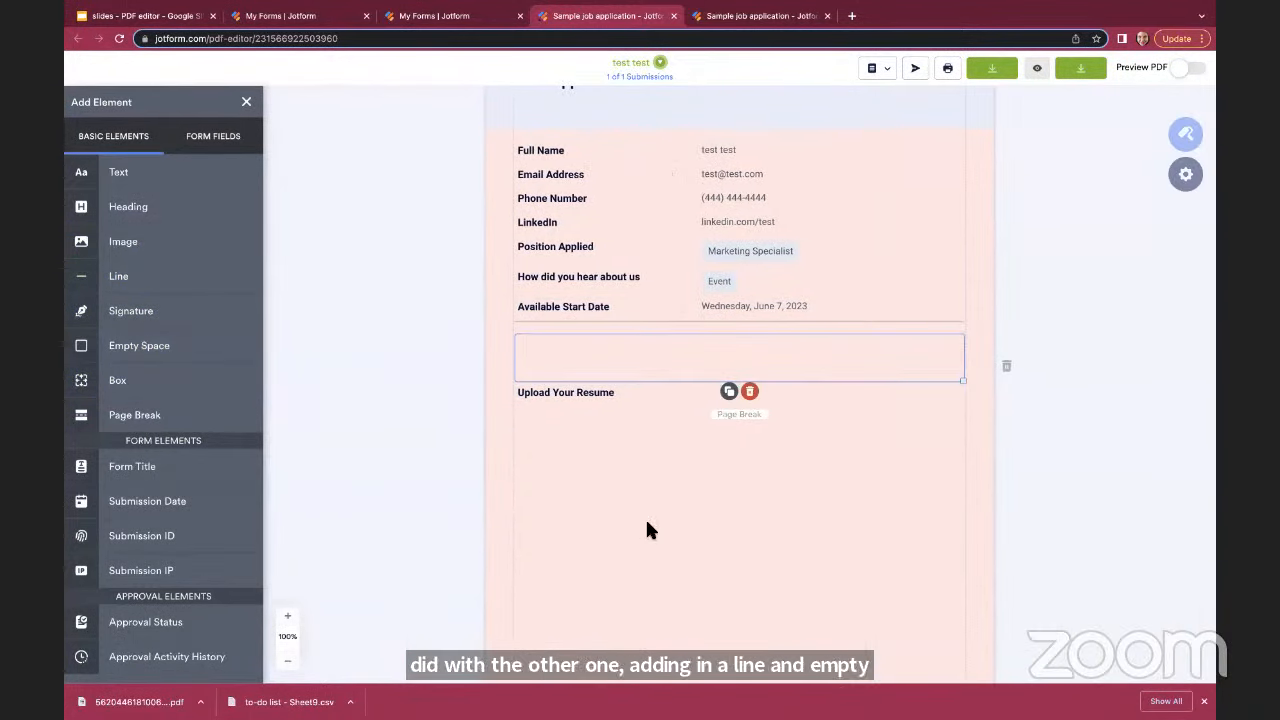
Add a box above Upload Your Resume and place a Heading element inside it
scroll(467, 437, down, 1)
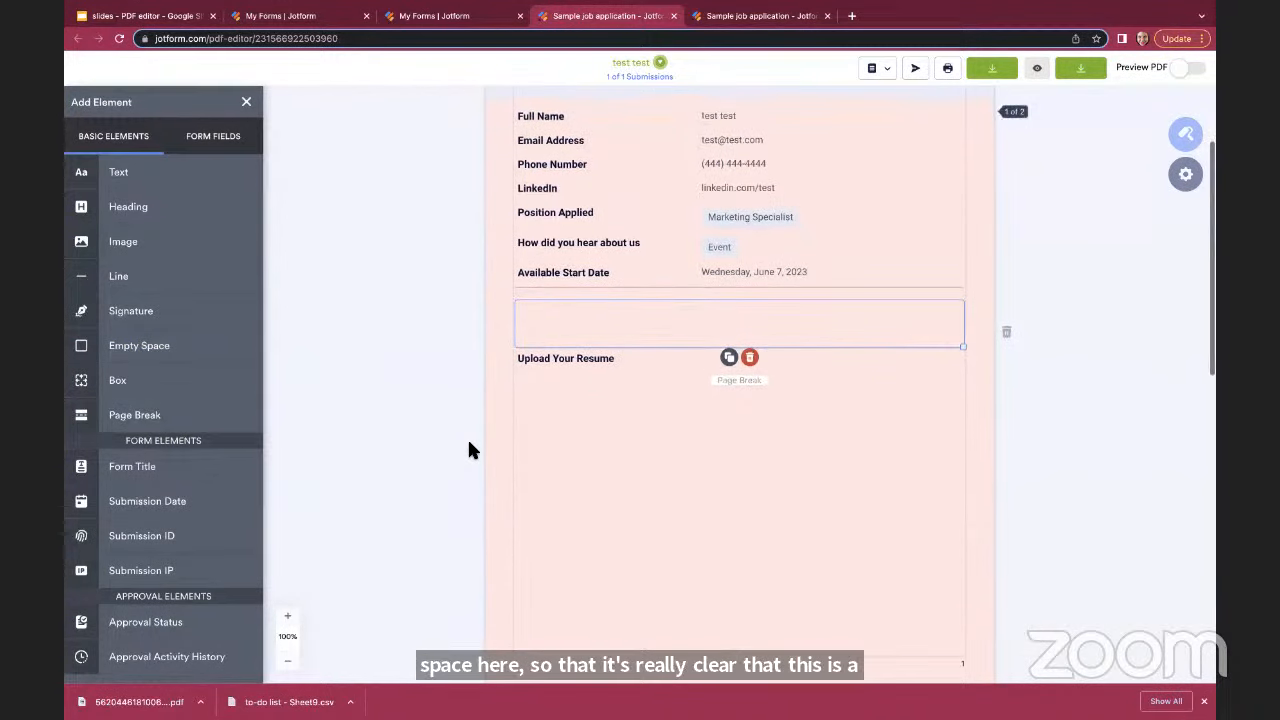
click(152, 384)
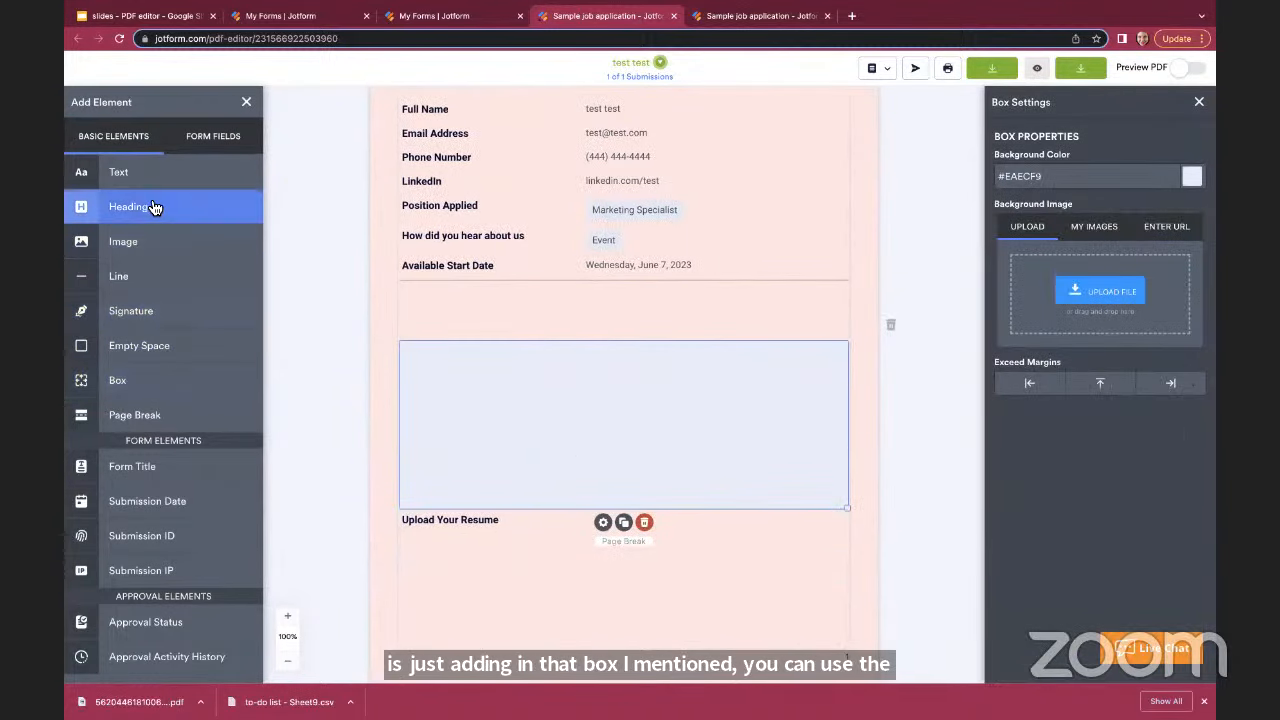
drag(207, 209, 491, 386)
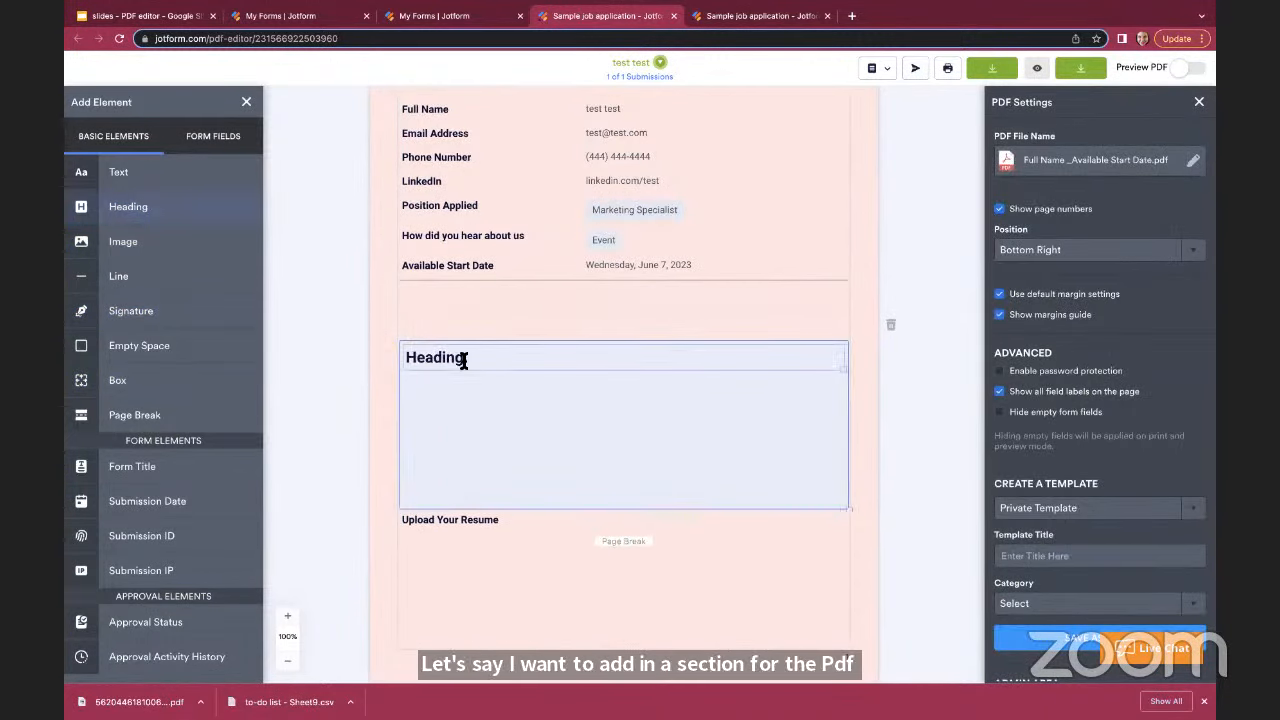
Change the text of the heading inside the box to "Interview notes"
double_click(460, 358)
text(Interview)
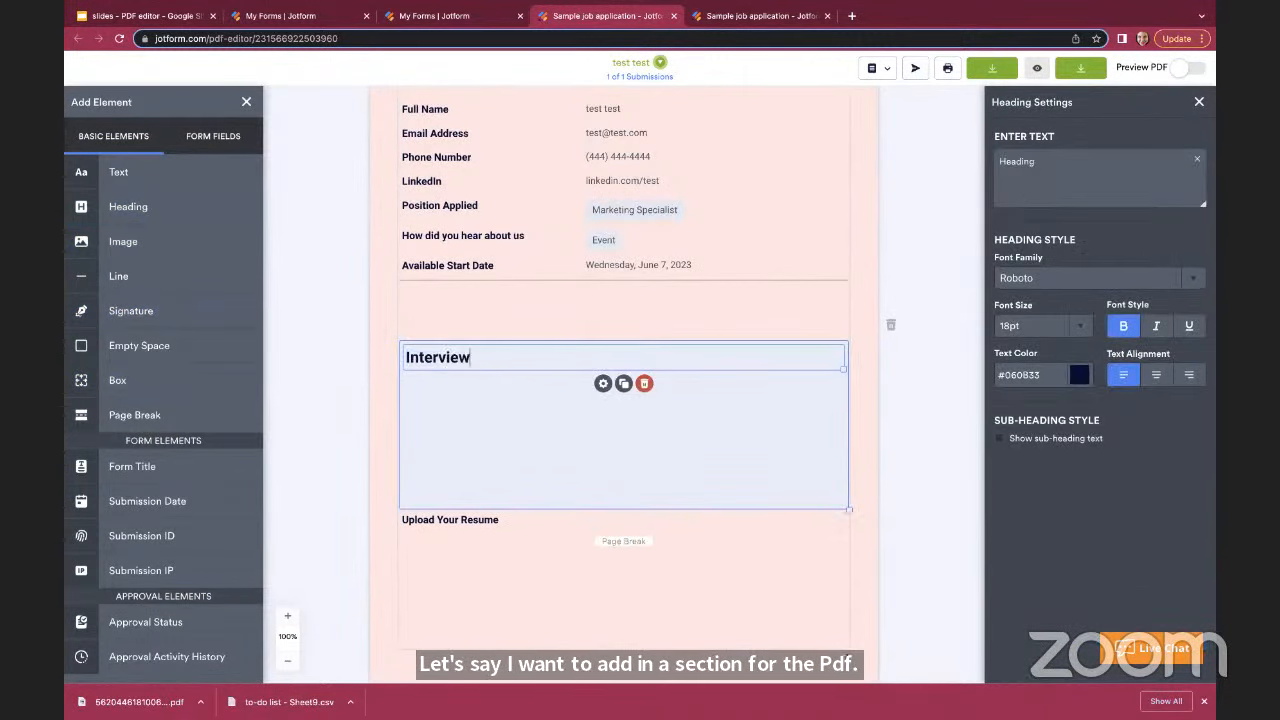
text( notes)
click(476, 408)
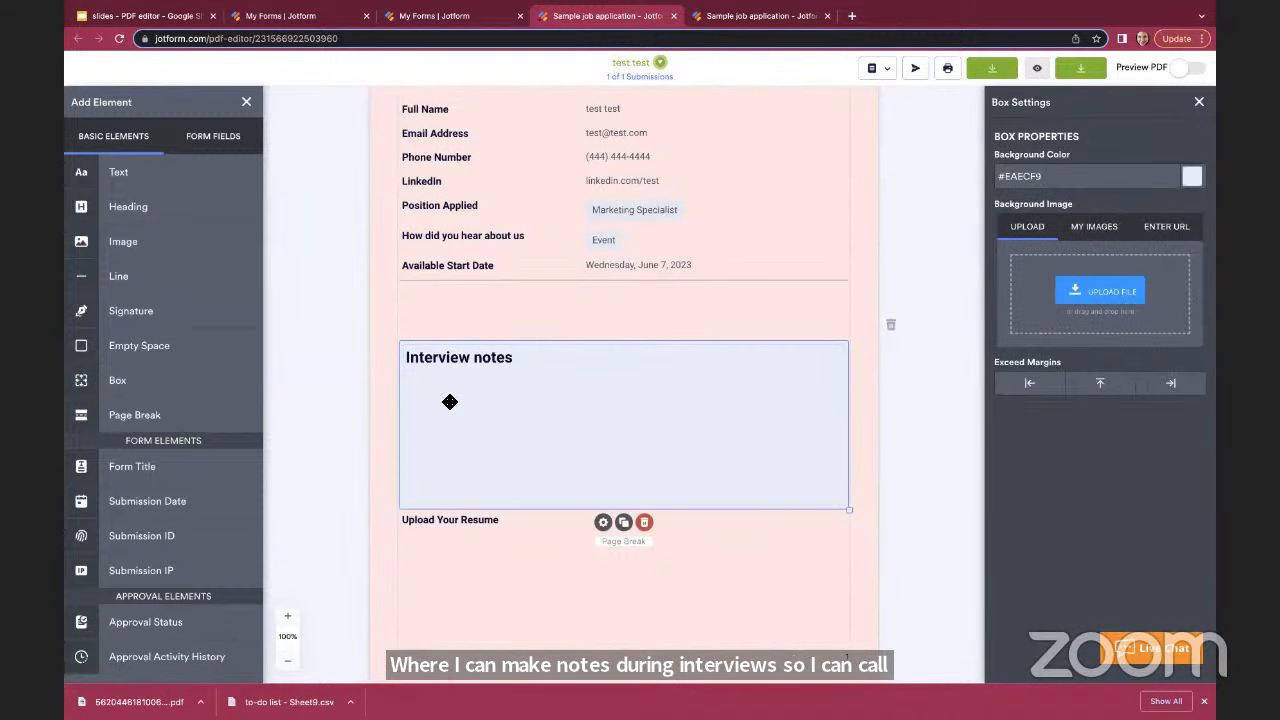
Add a Text element under the Interview notes heading that reads "Interviewed today, move to next stage"
drag(111, 188, 451, 383)
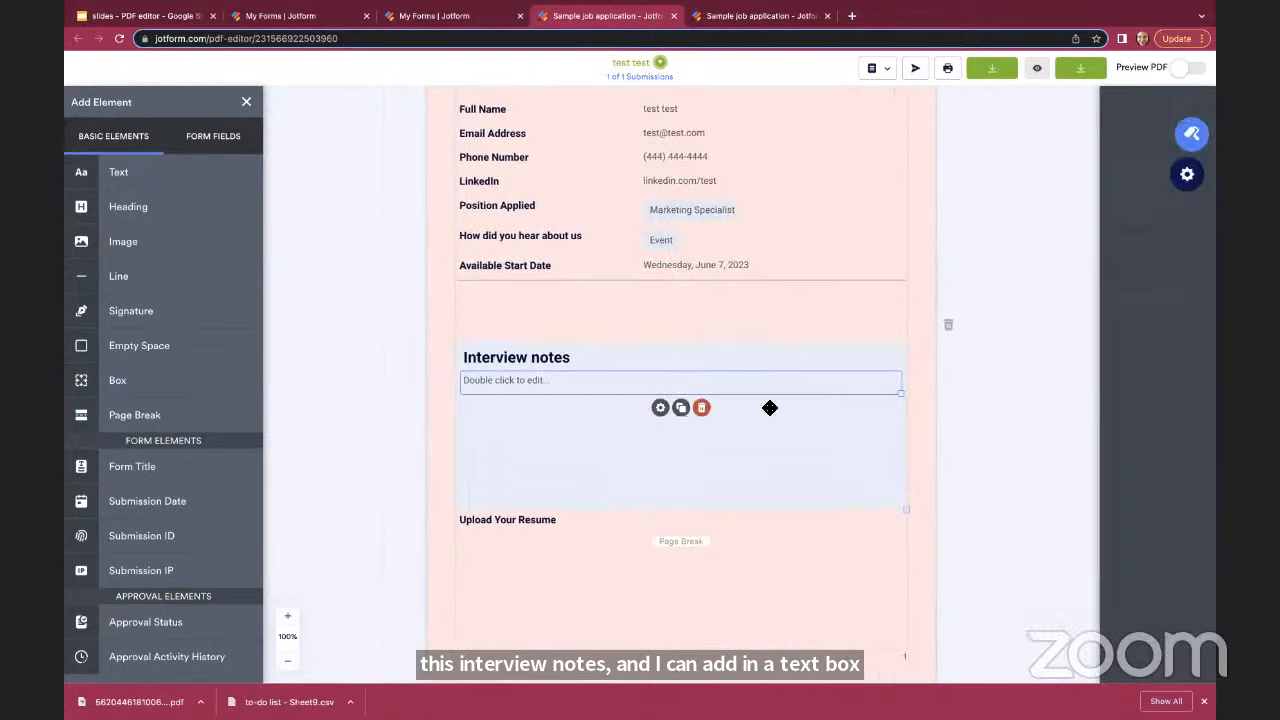
double_click(587, 382)
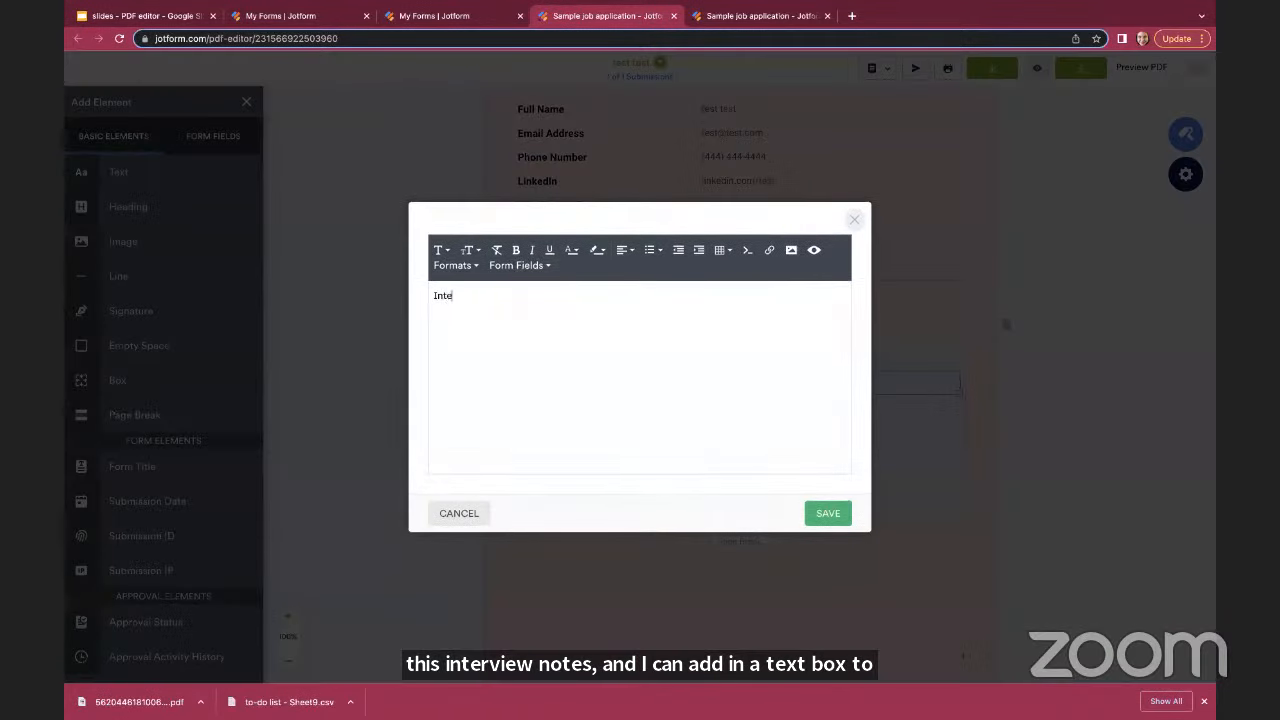
text(Interviewed today)
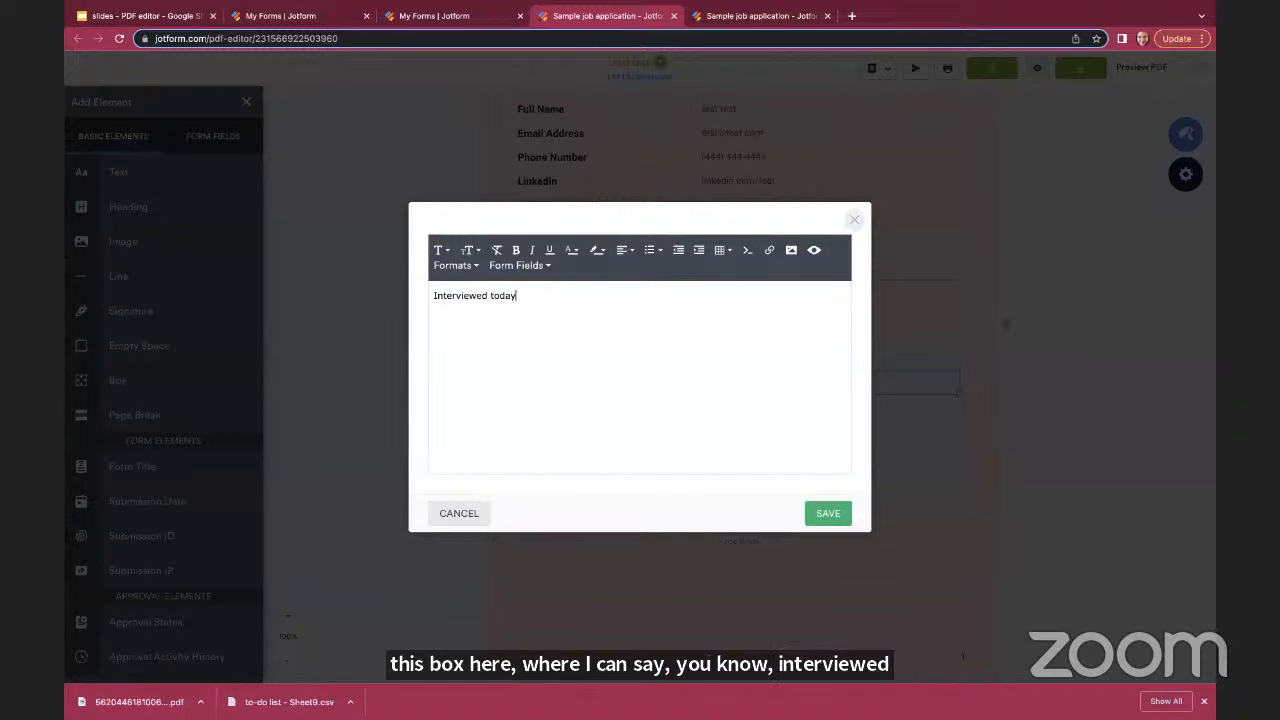
text(, move to next stage)
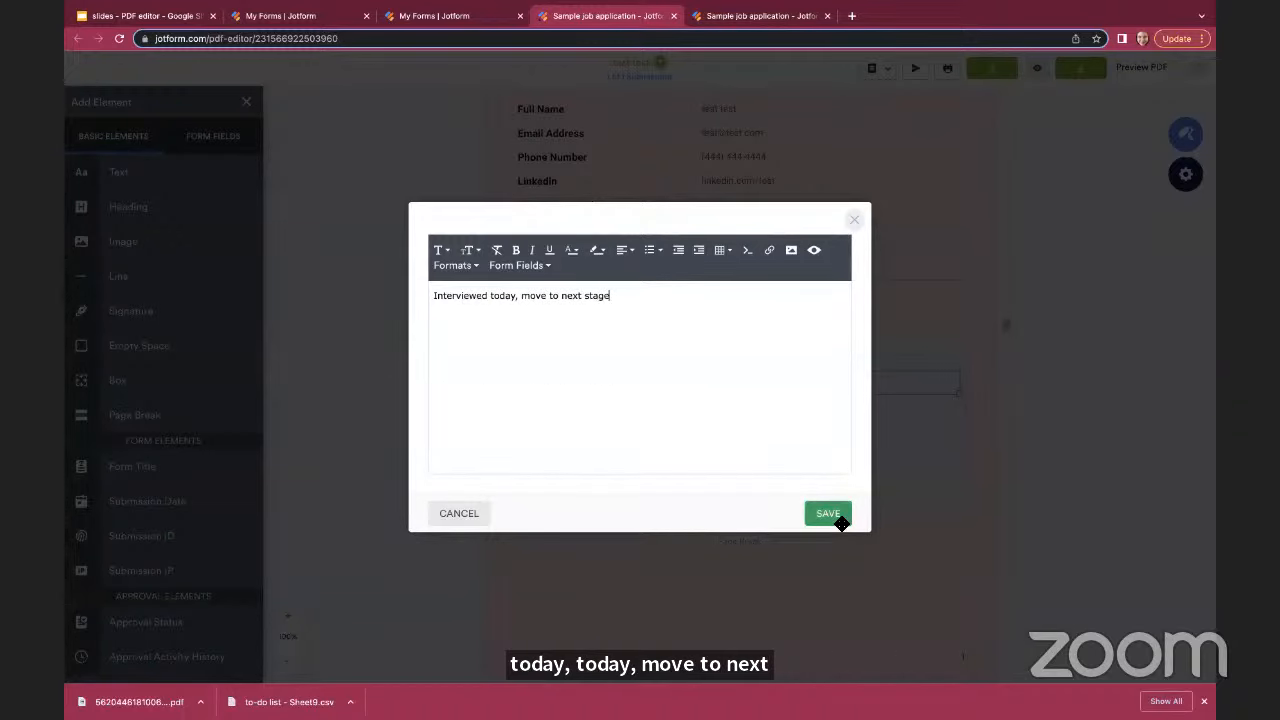
click(838, 515)
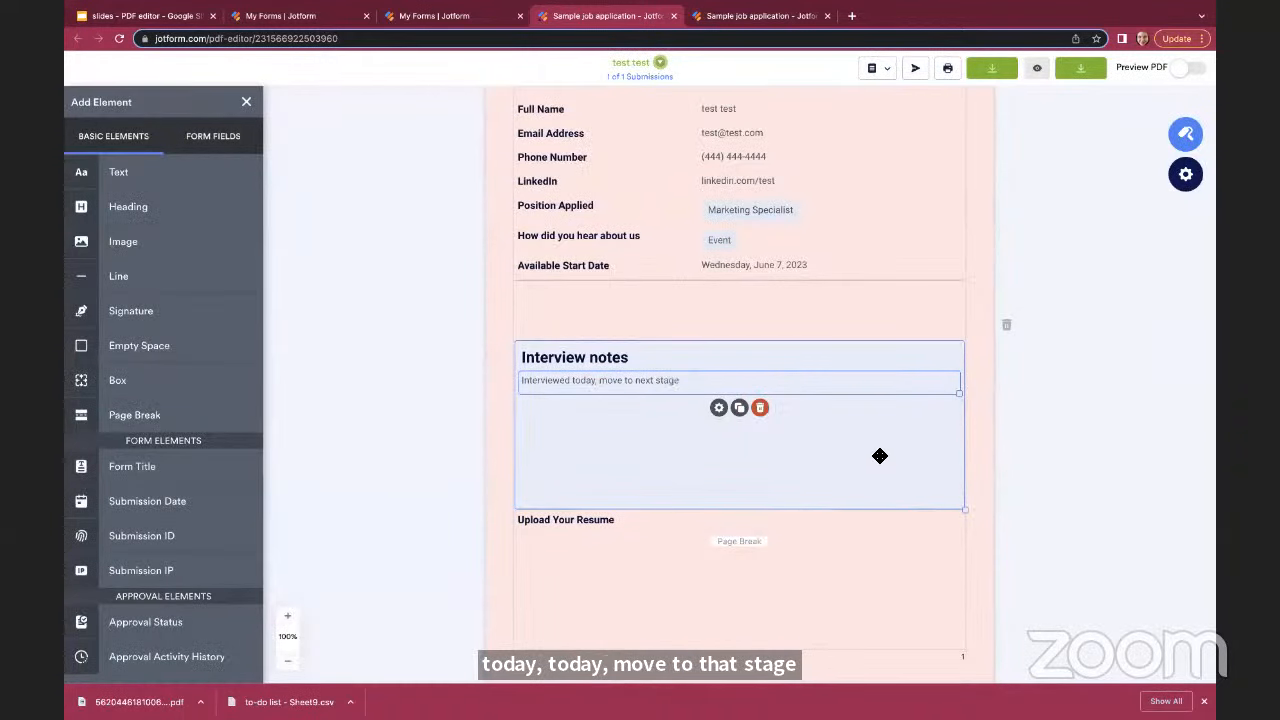
Open the PDF Designer's template gallery and filter it to the Employment Application category
scroll(985, 244, up, 1)
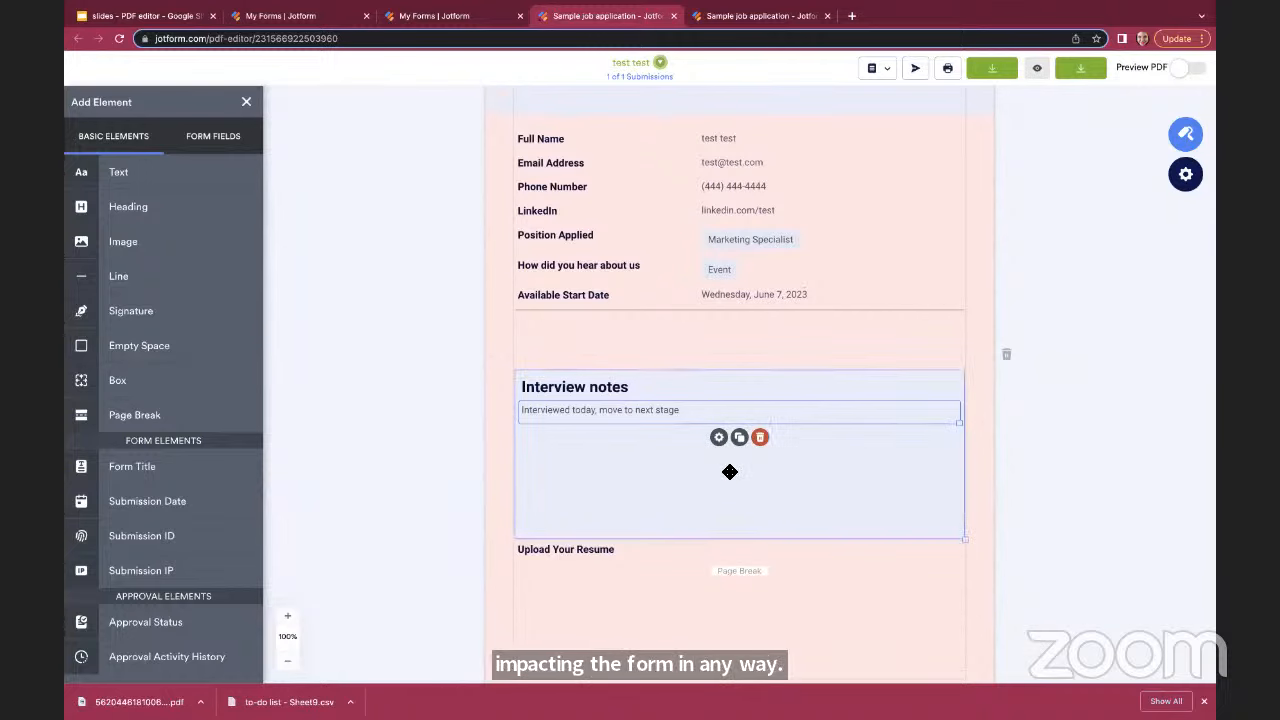
scroll(730, 471, up, 5)
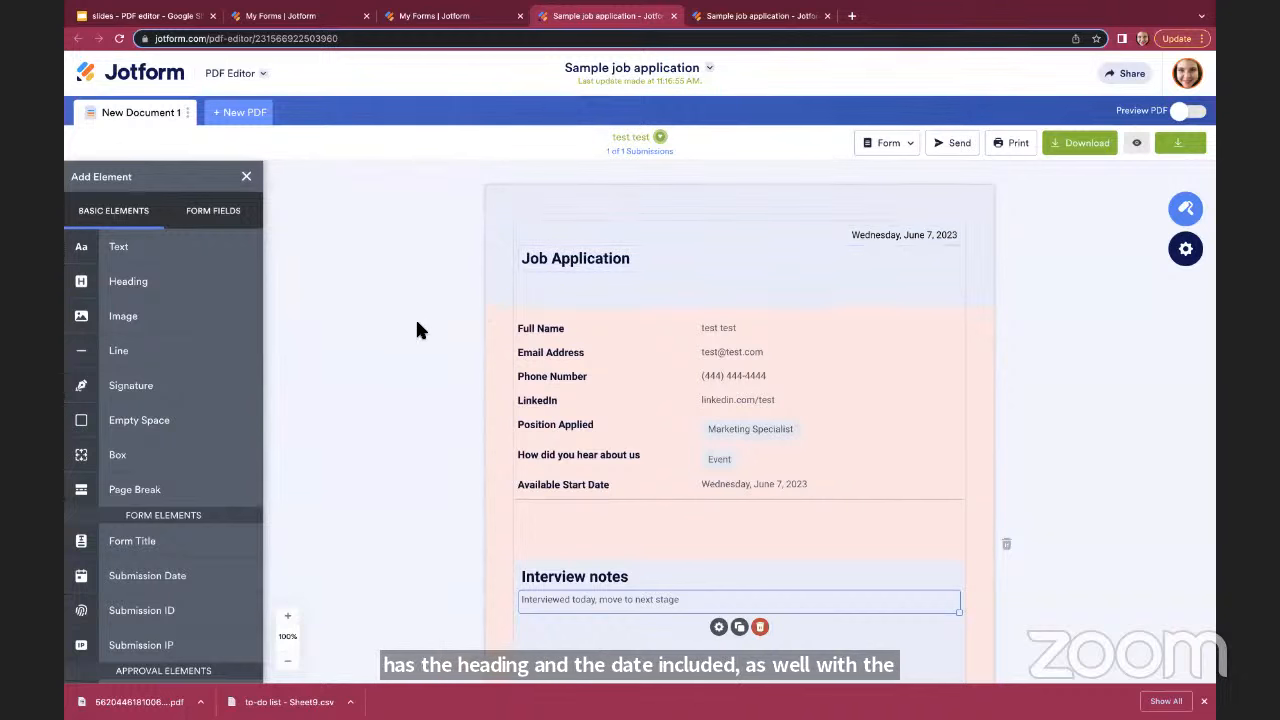
scroll(417, 323, down, 1)
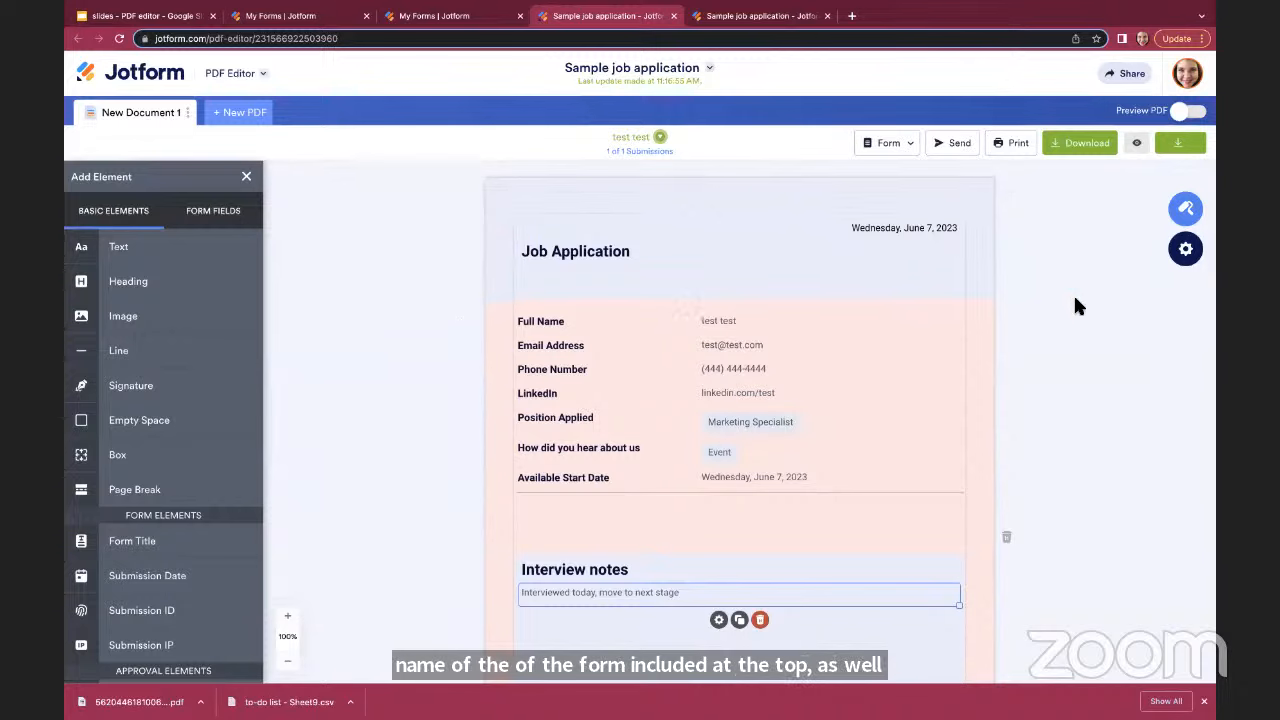
click(1186, 210)
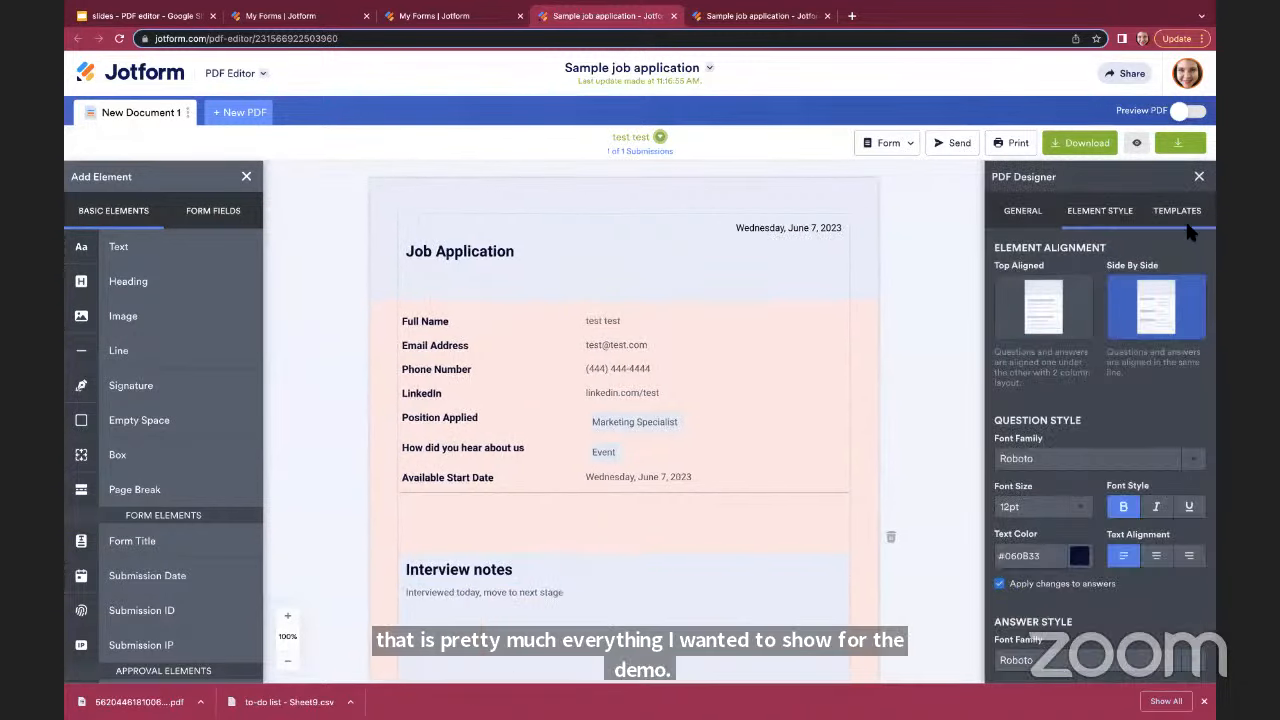
click(1180, 214)
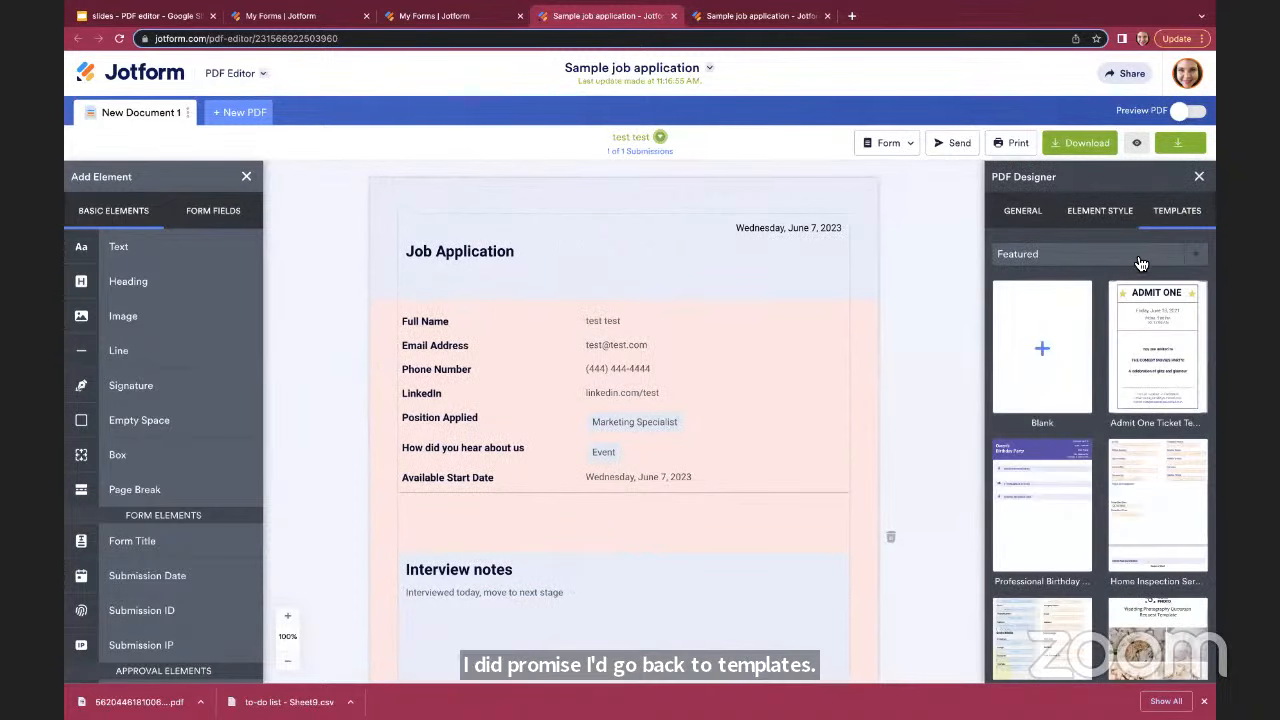
click(1141, 263)
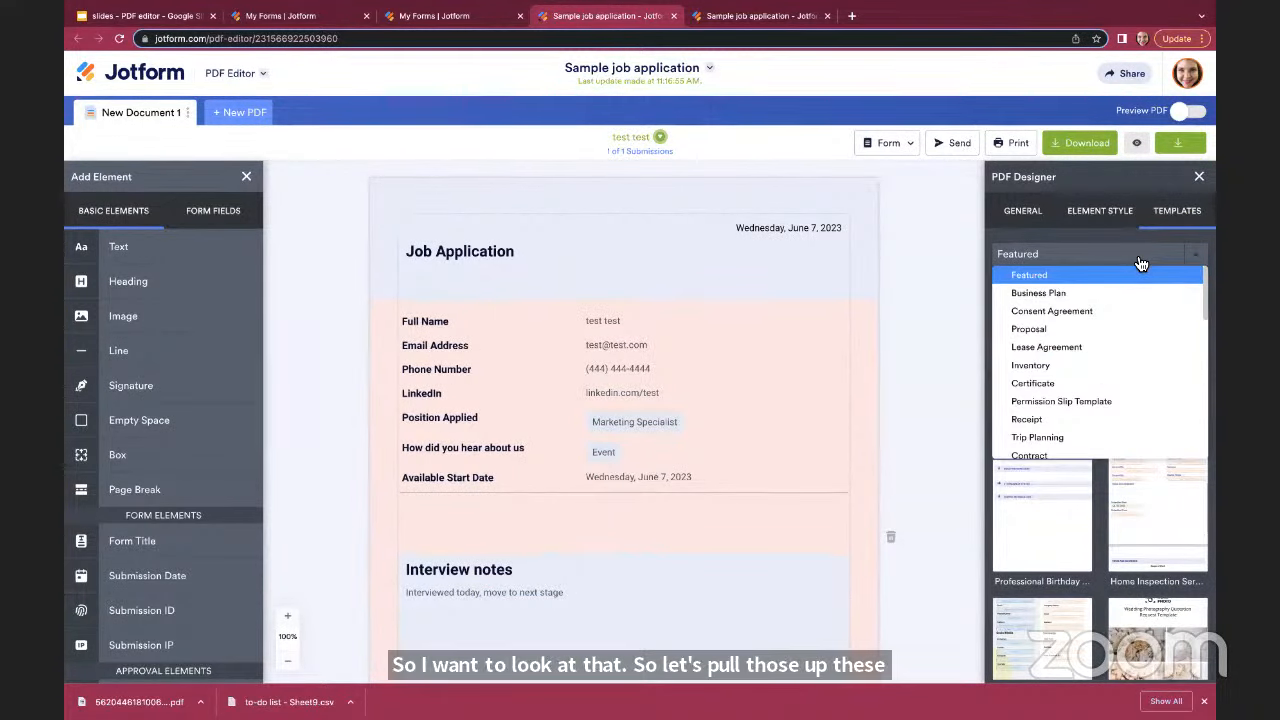
scroll(1124, 363, down, 5)
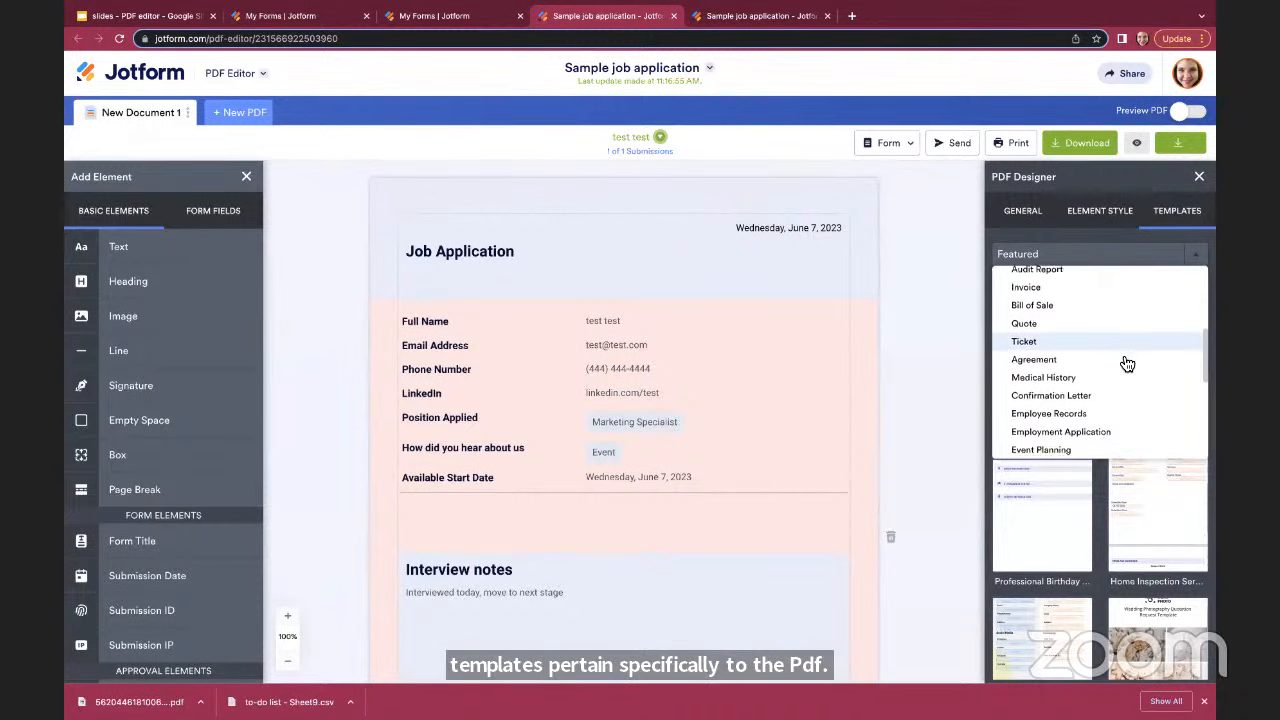
scroll(1127, 363, down, 1)
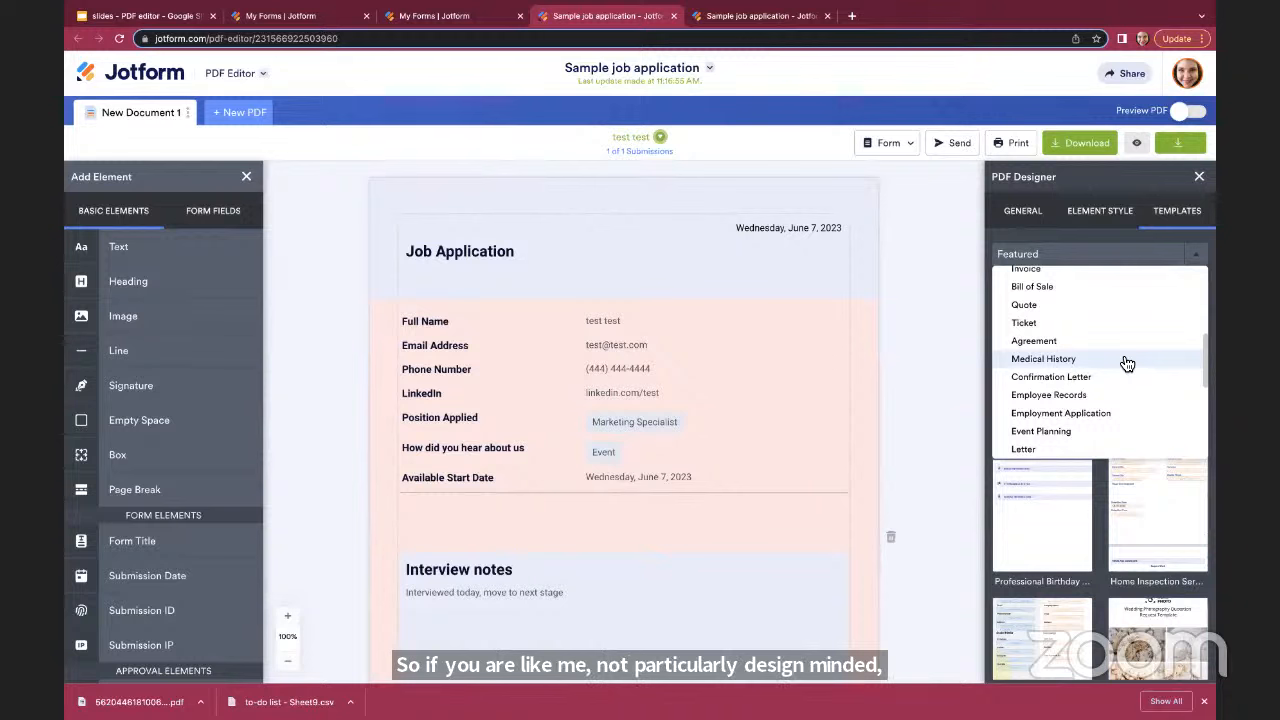
scroll(1127, 363, down, 3)
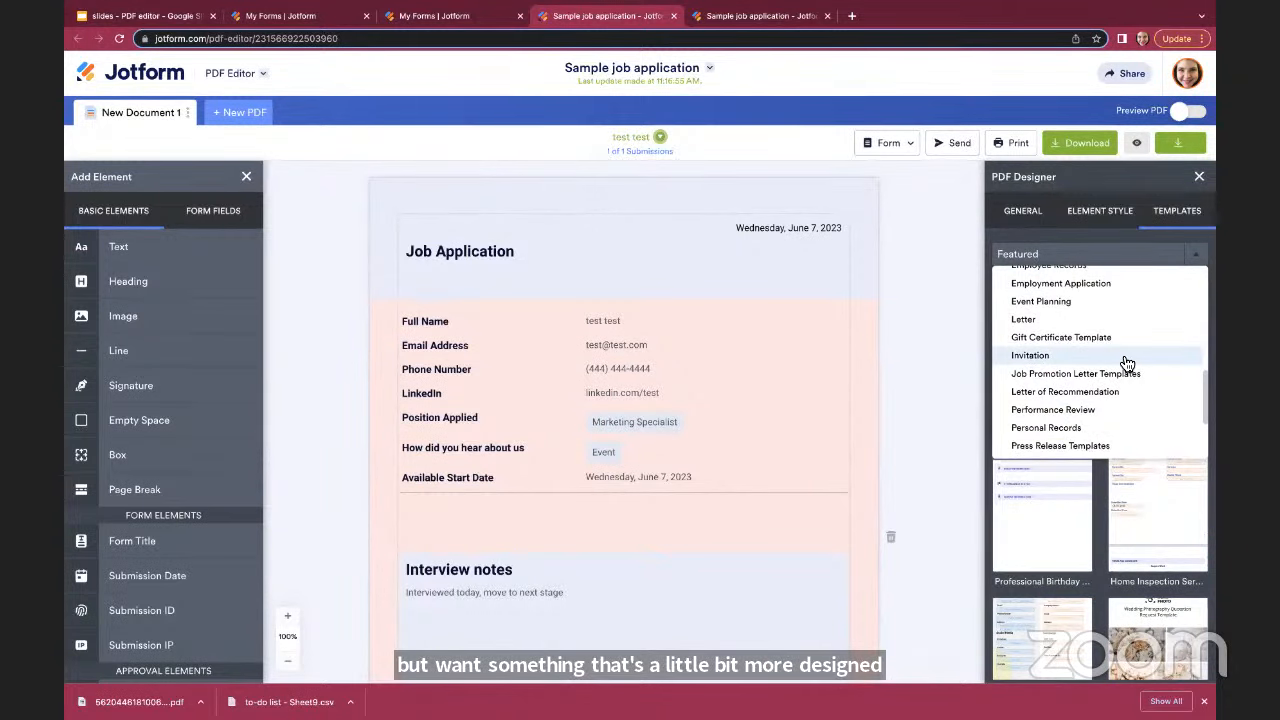
scroll(1127, 363, down, 4)
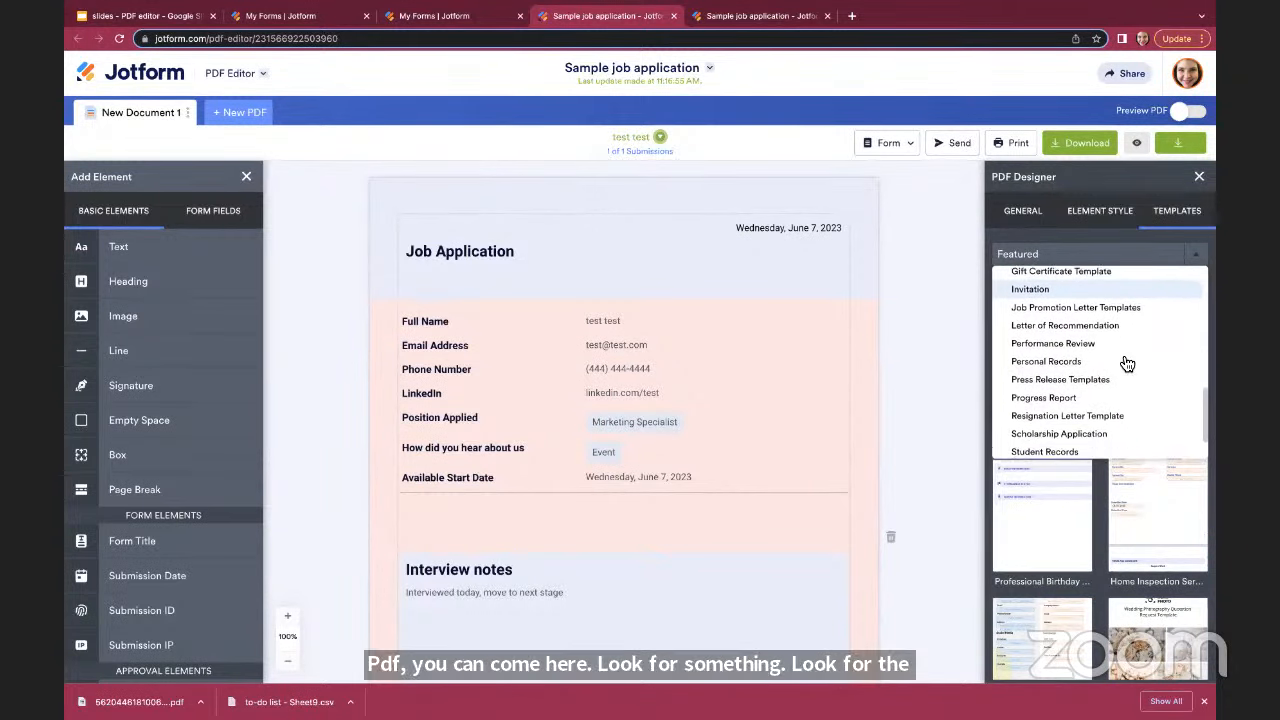
scroll(1127, 363, down, 1)
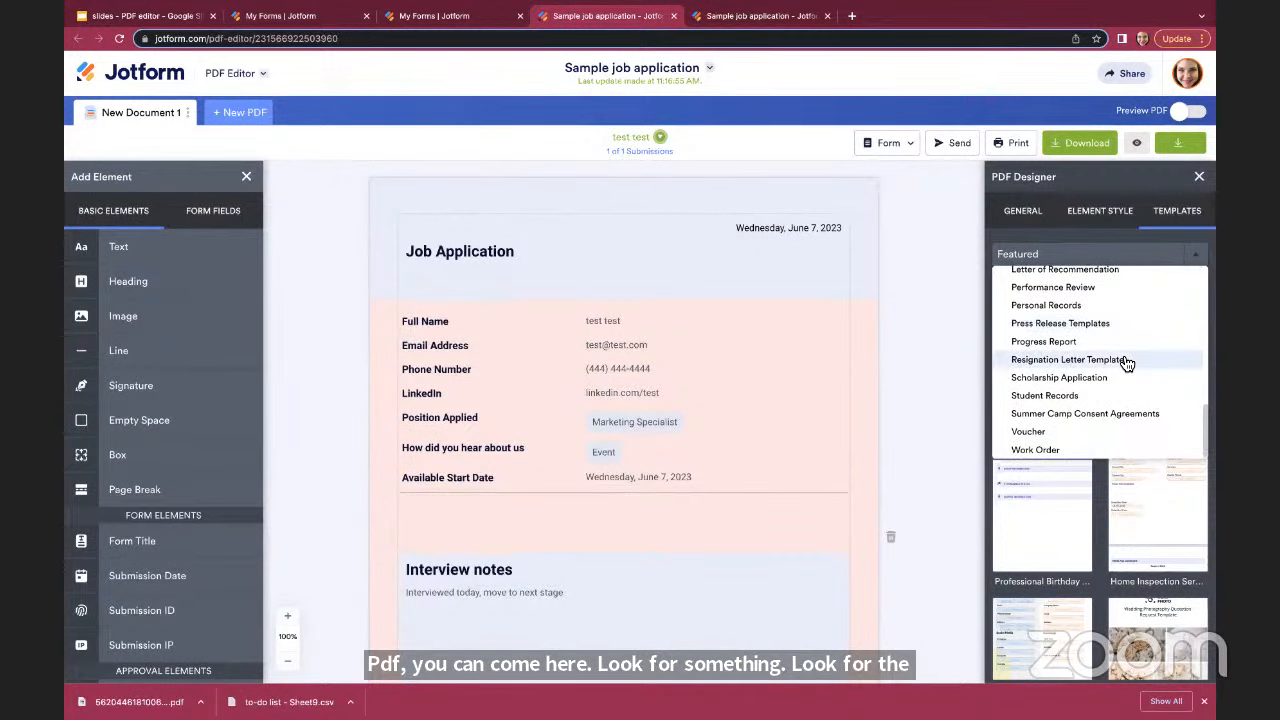
scroll(1127, 363, up, 4)
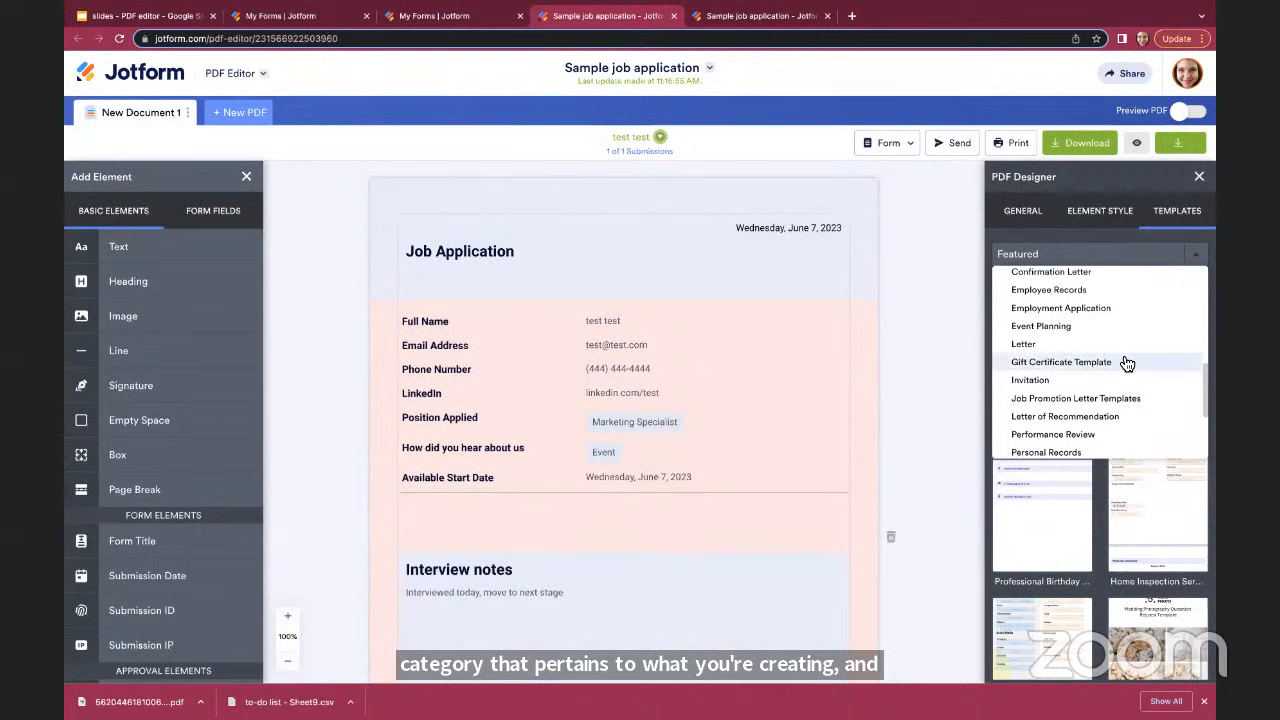
click(1073, 307)
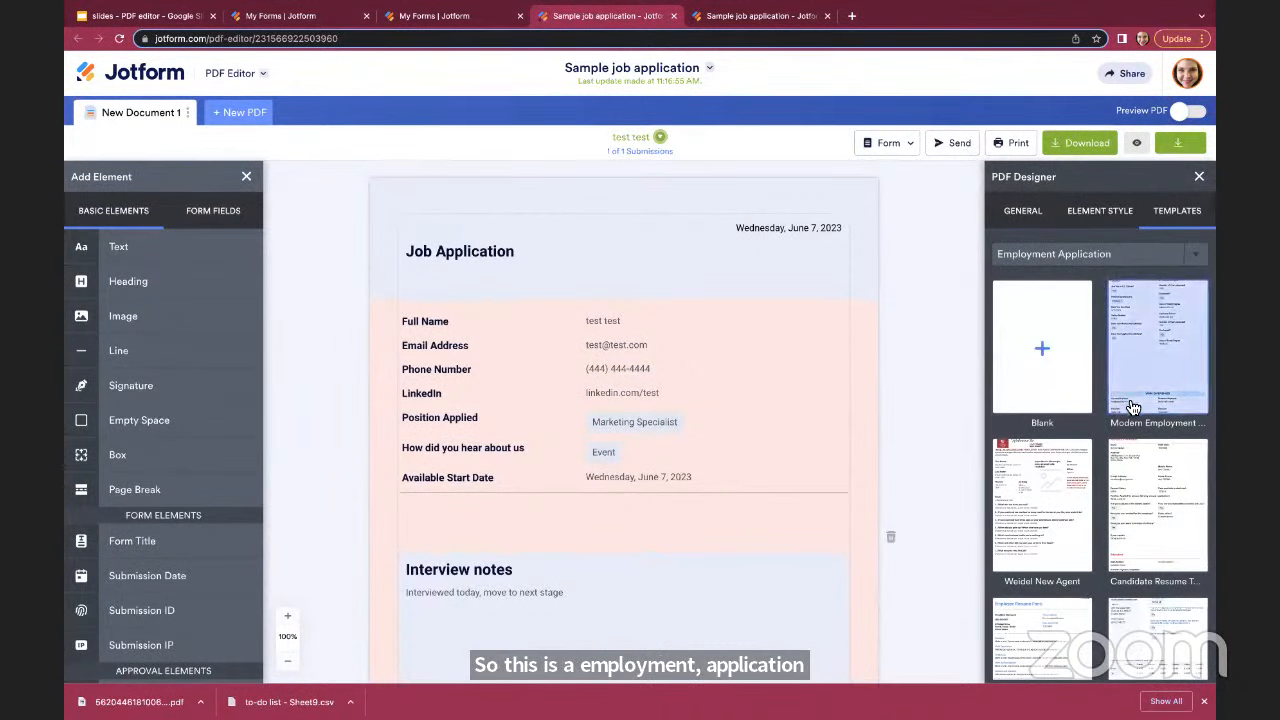
Try the Advanced Employment template on the PDF, and replace it with the Modern Resume template
scroll(1133, 407, down, 6)
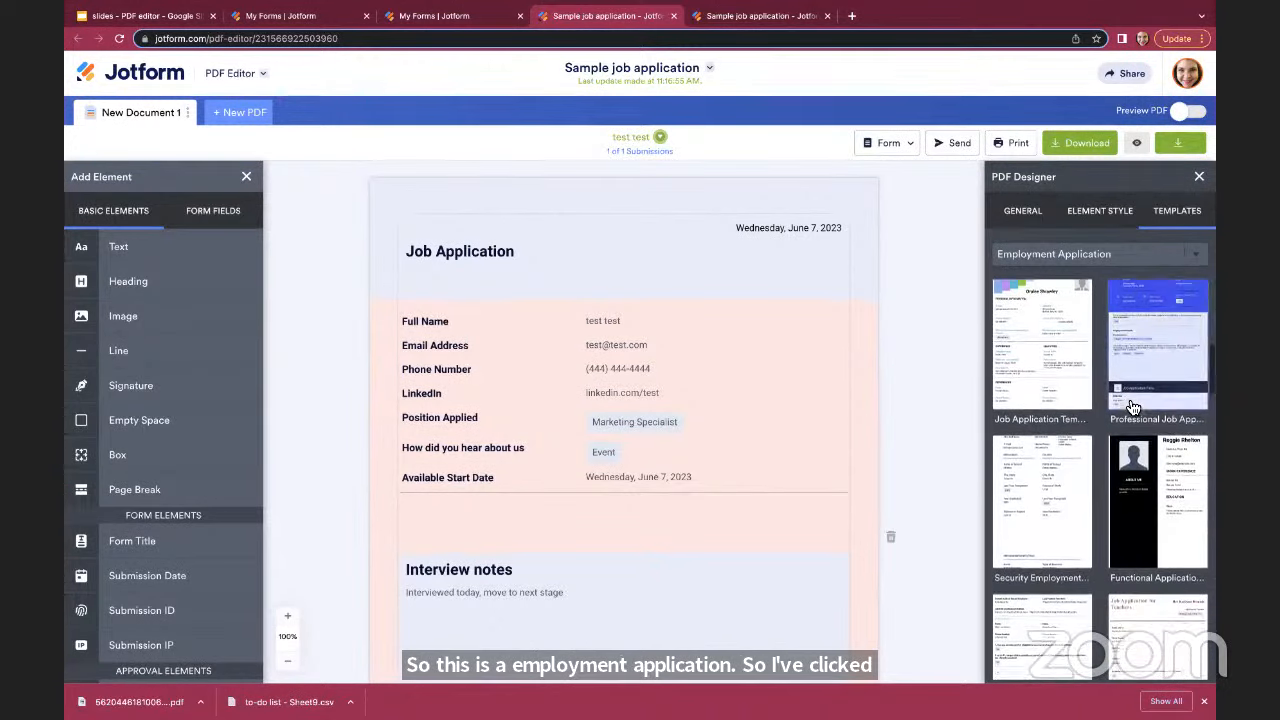
scroll(1133, 407, down, 2)
scroll(1133, 407, down, 1)
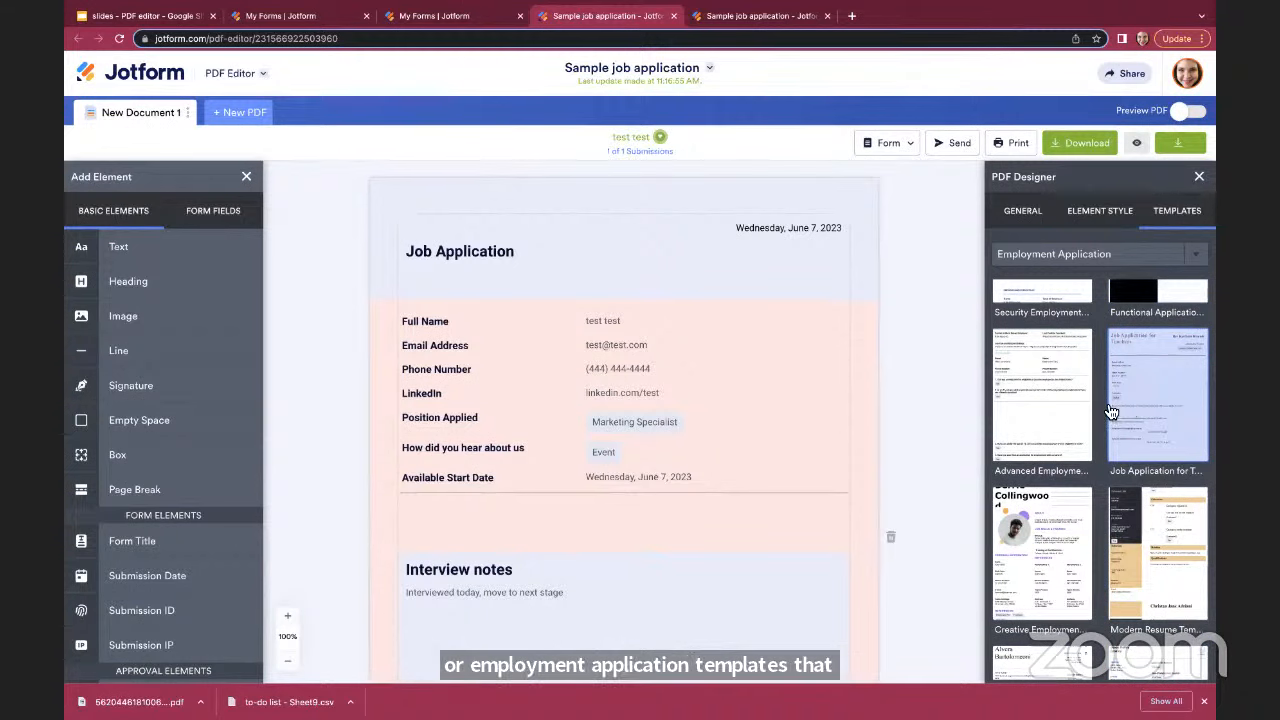
click(1051, 398)
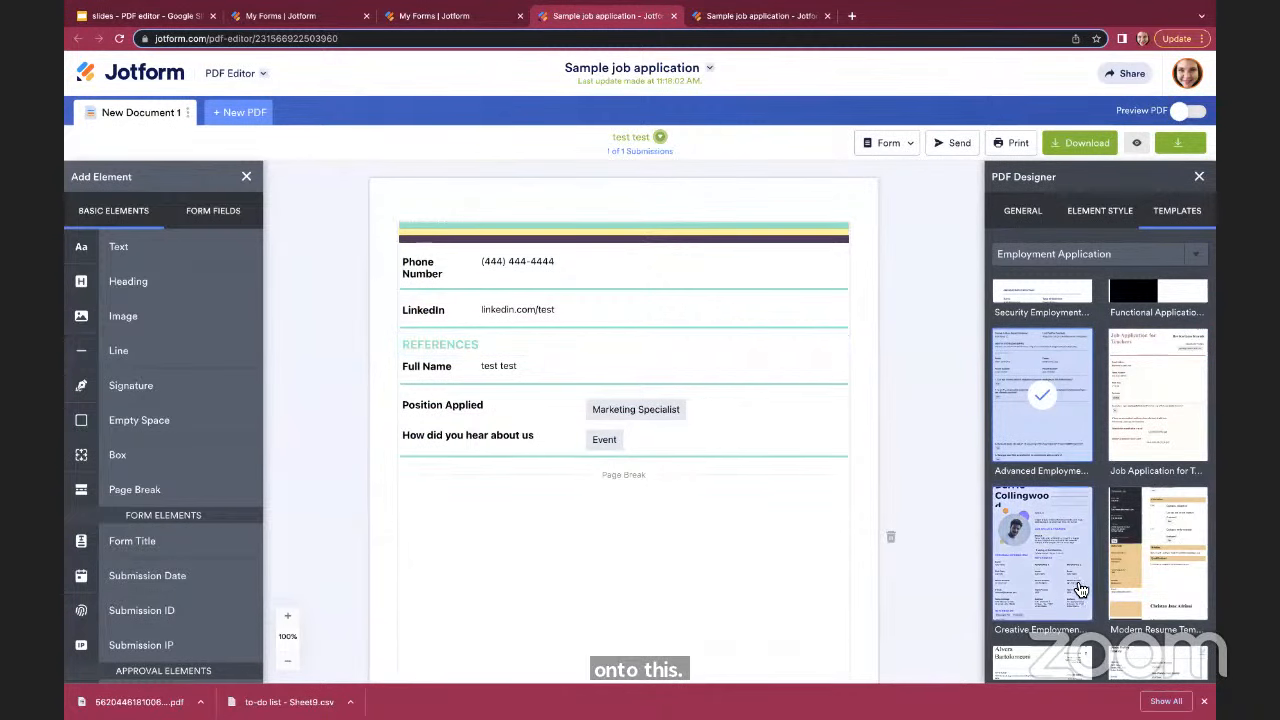
click(1150, 560)
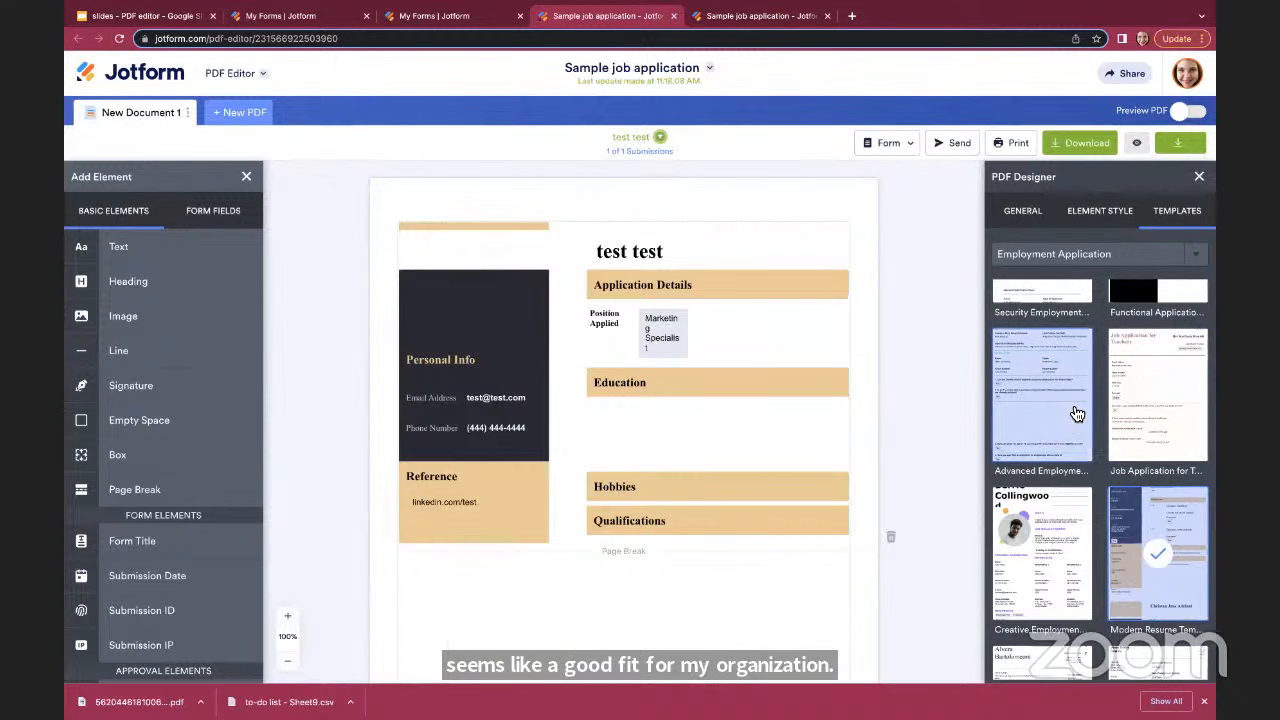
Add the LinkedIn form field above the Reference section and return to the list of basic elements
scroll(1077, 414, down, 1)
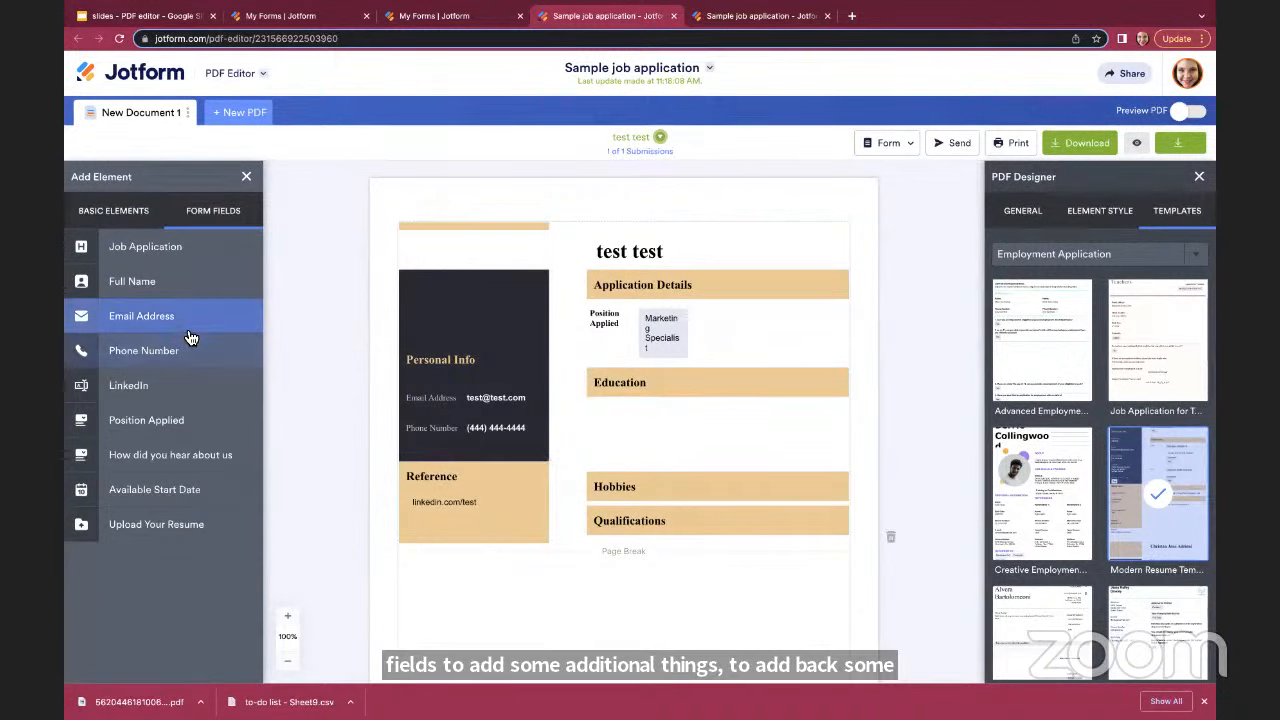
drag(137, 400, 695, 429)
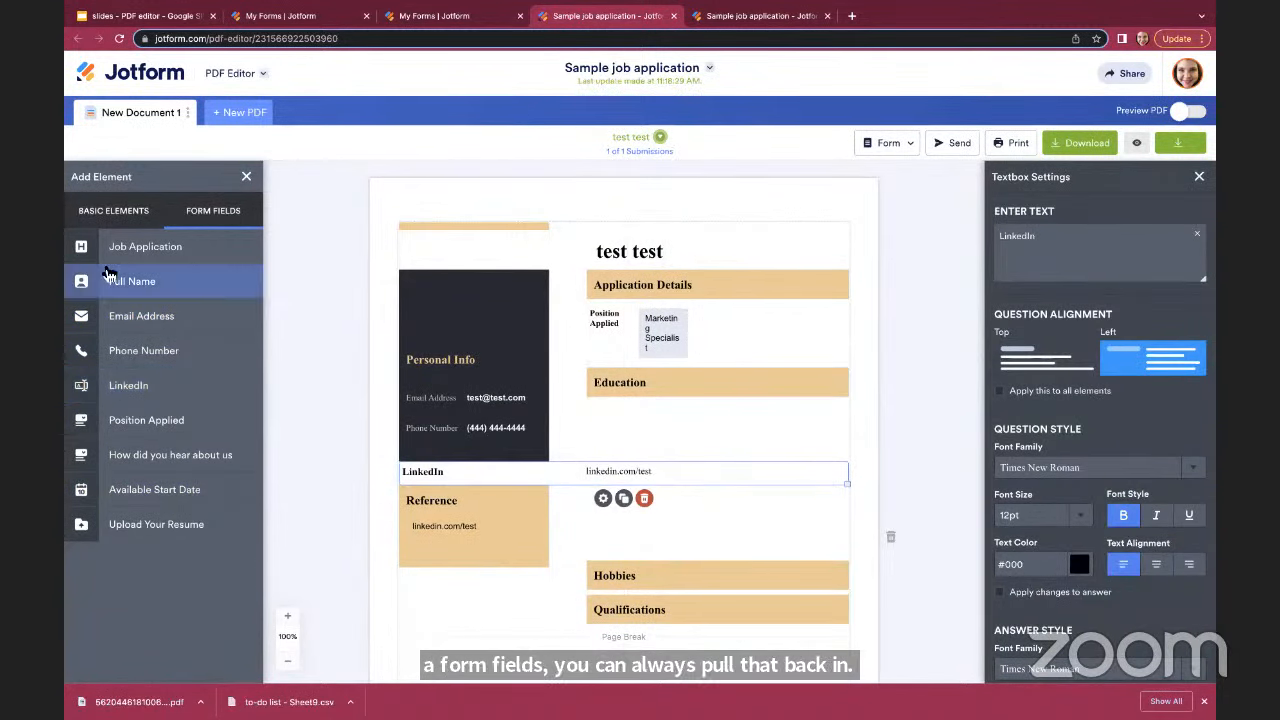
click(120, 210)
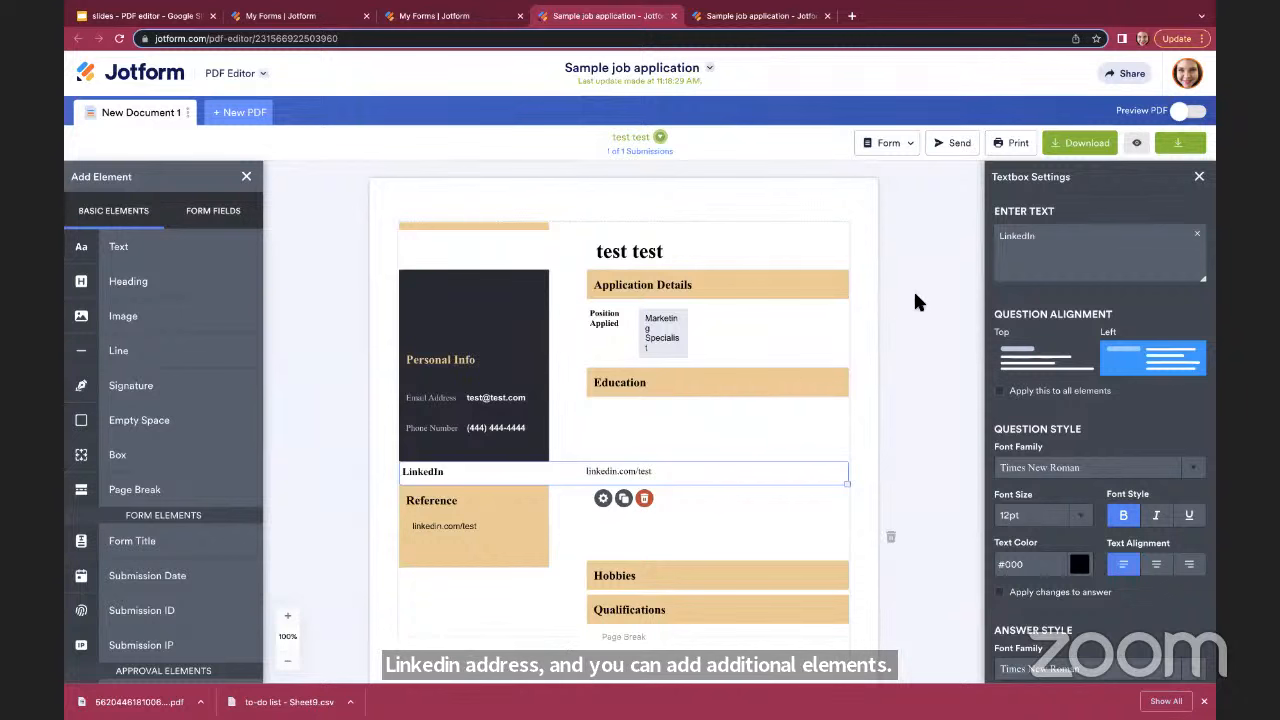
Leave the PDF Editor for the My Forms page and open the Expense Reimbursement Form for editing
click(232, 74)
click(150, 80)
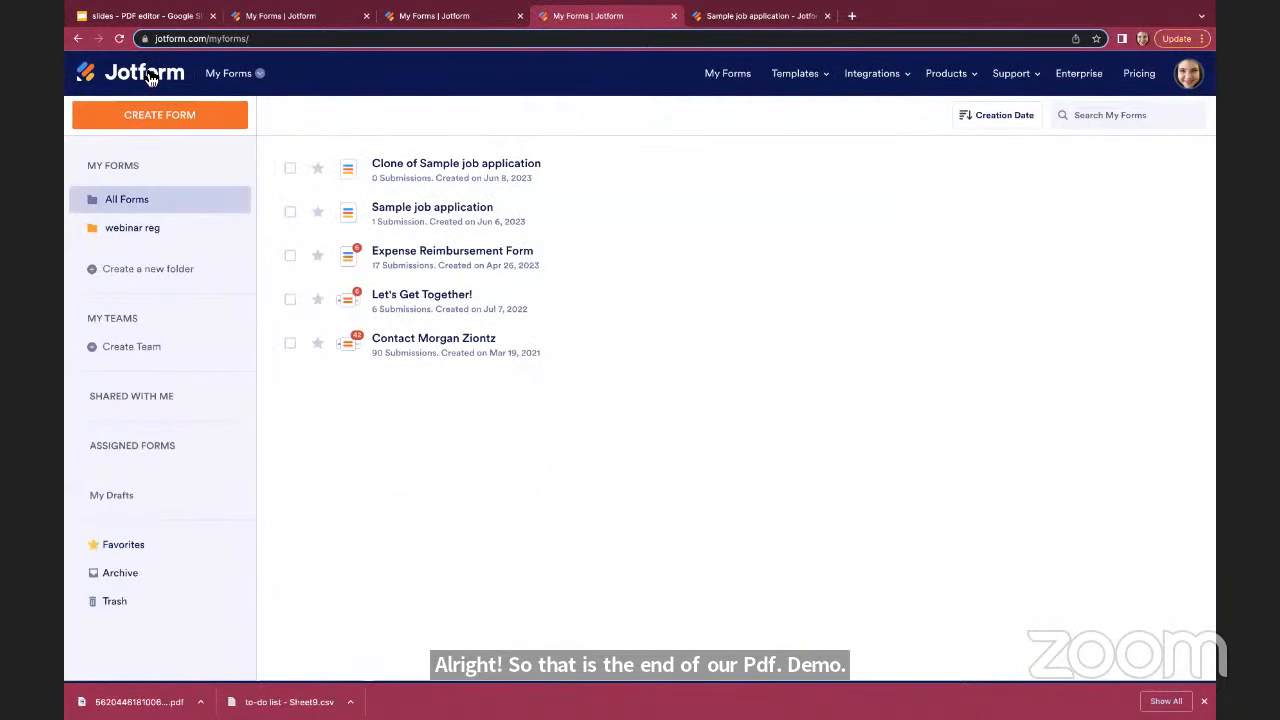
click(291, 258)
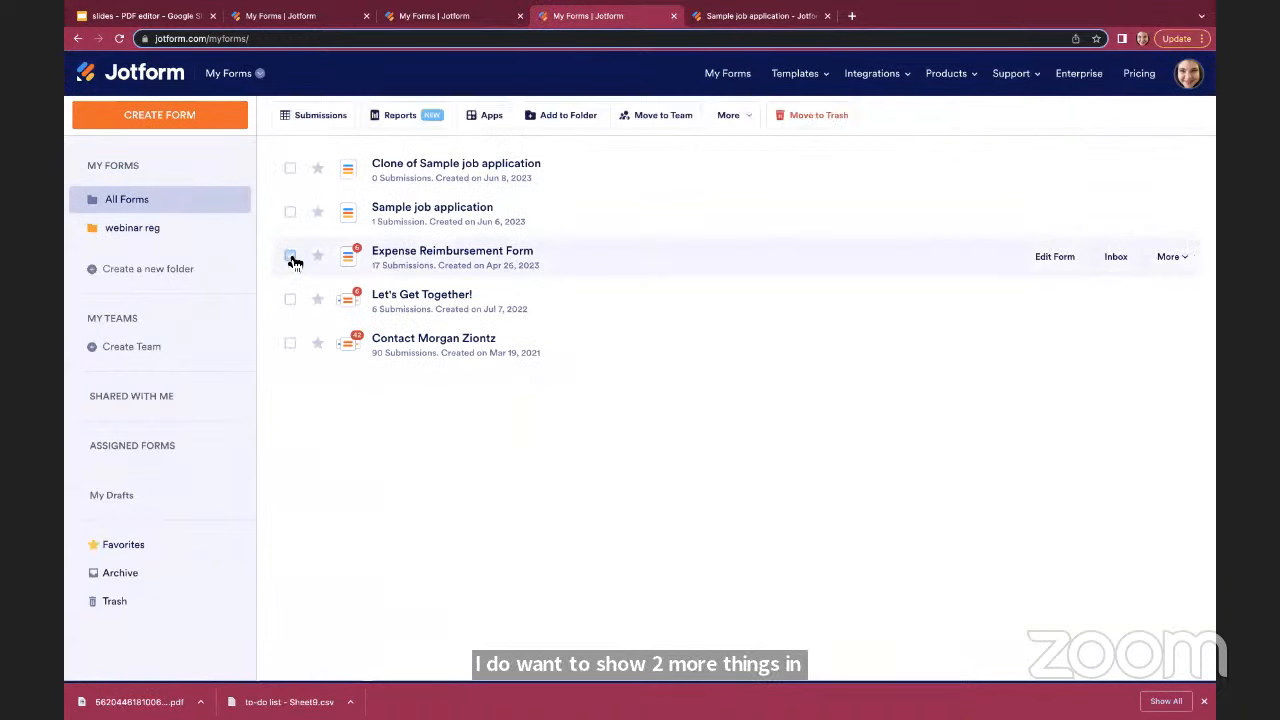
click(1055, 262)
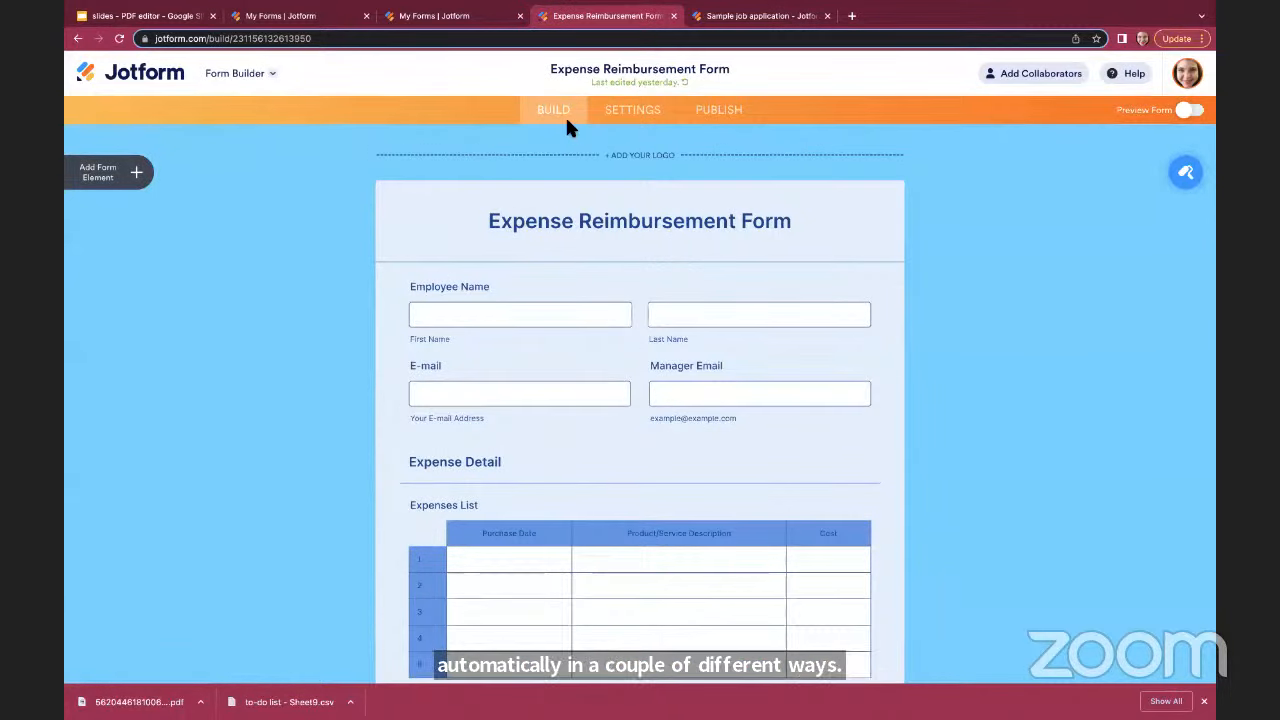
Find the Box integration in the form's settings and highlight its note about automatically sending signed and finalized PDF documents
click(630, 119)
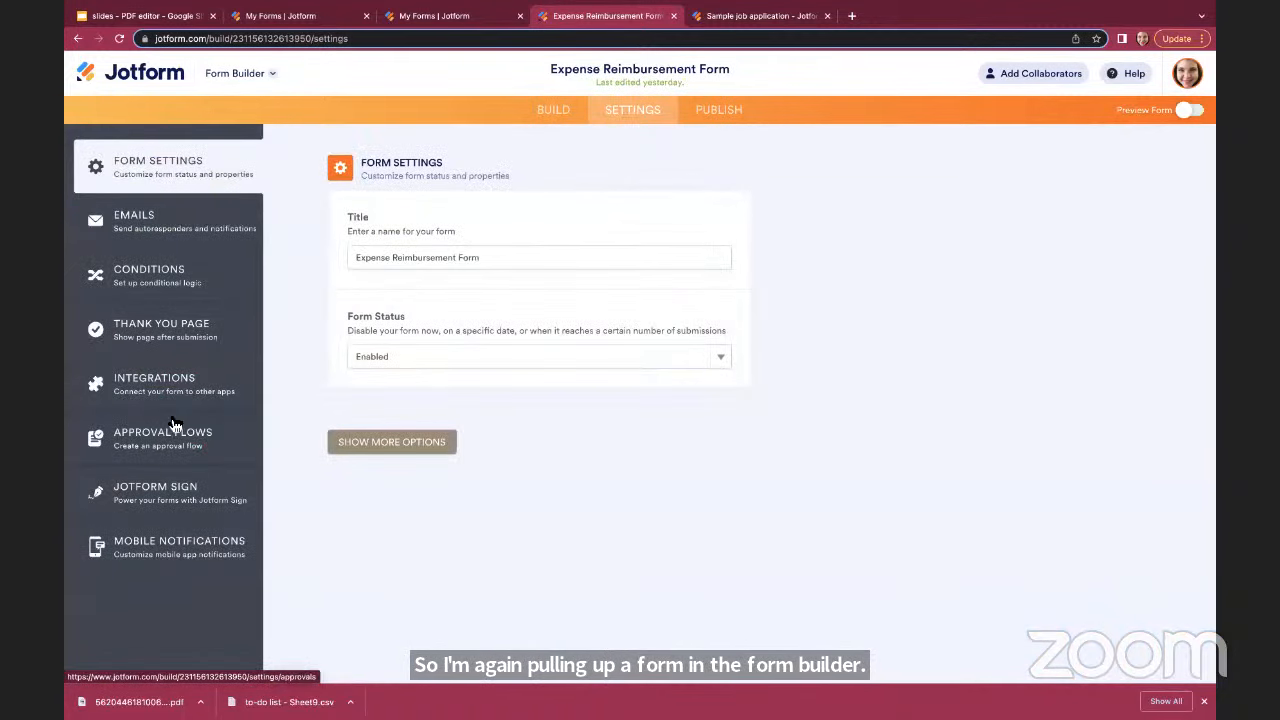
click(155, 391)
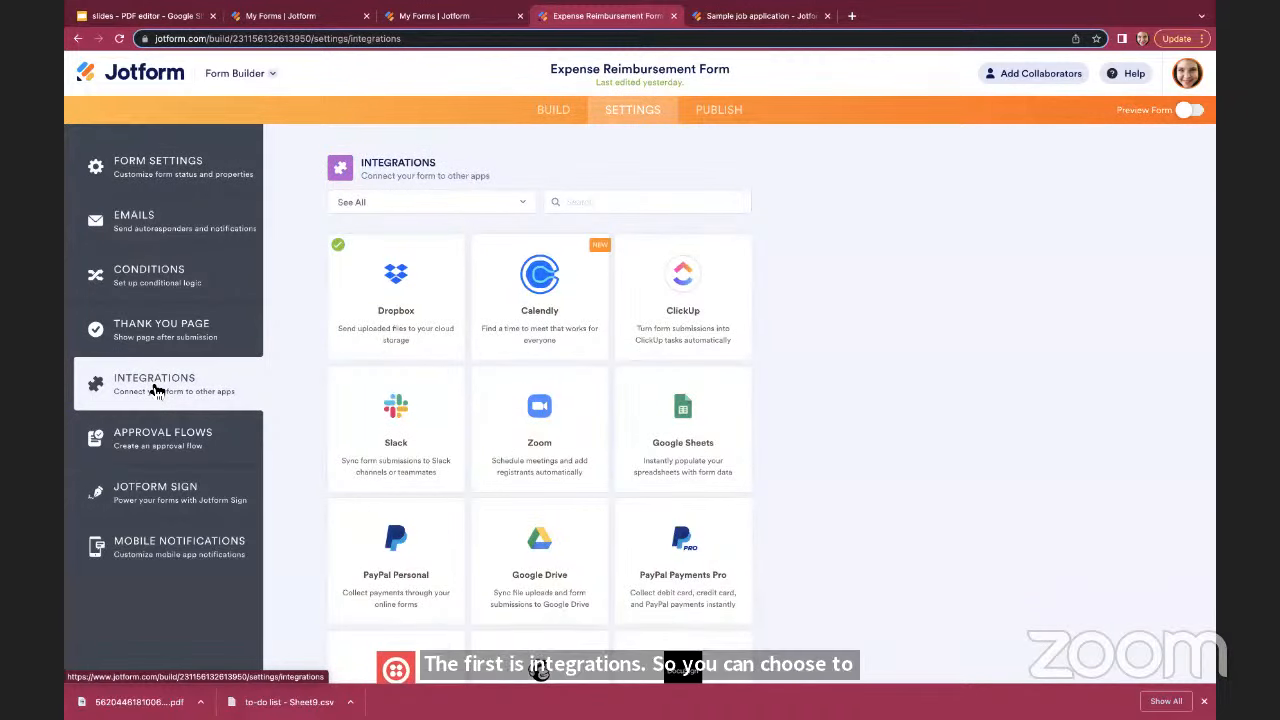
click(600, 201)
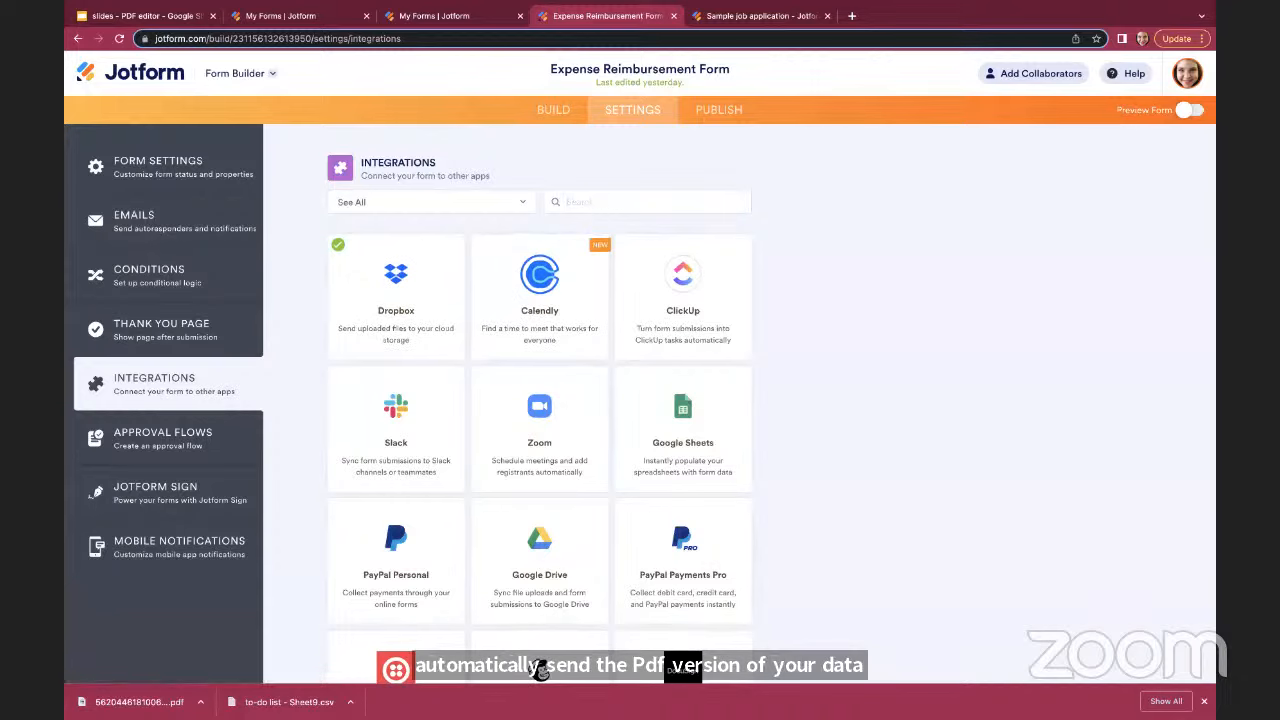
text(box)
click(538, 288)
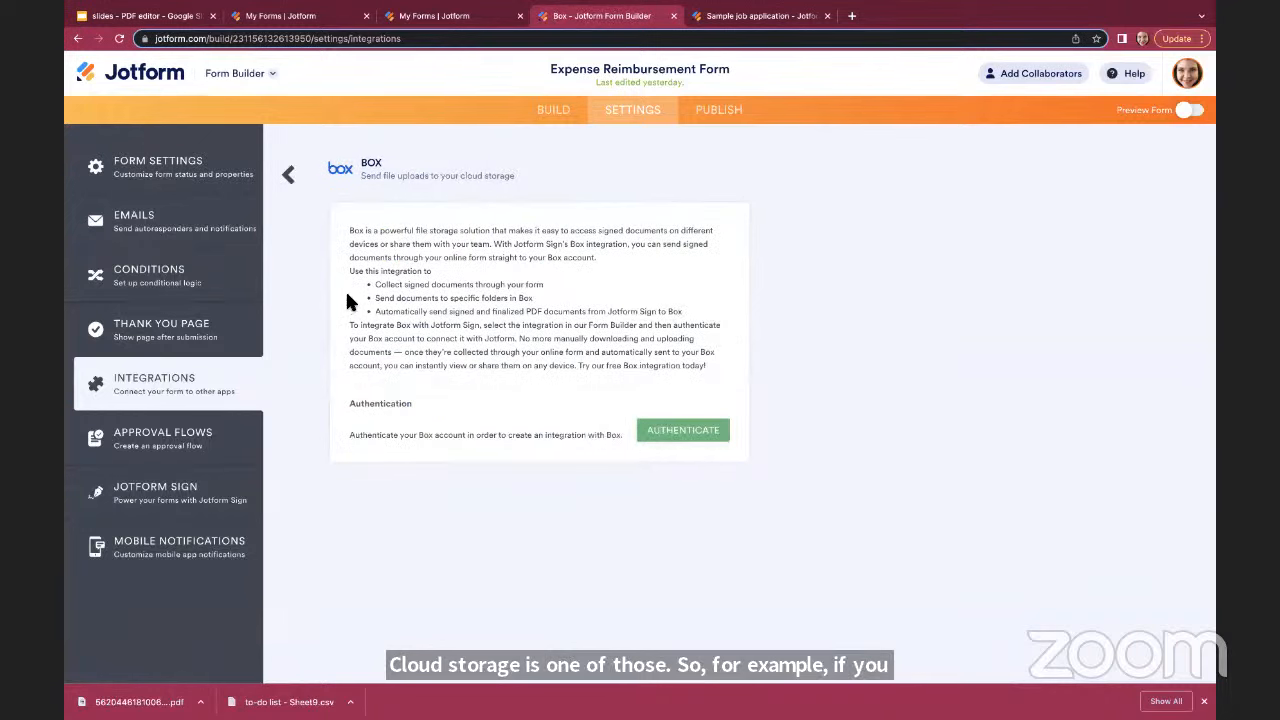
drag(375, 311, 527, 311)
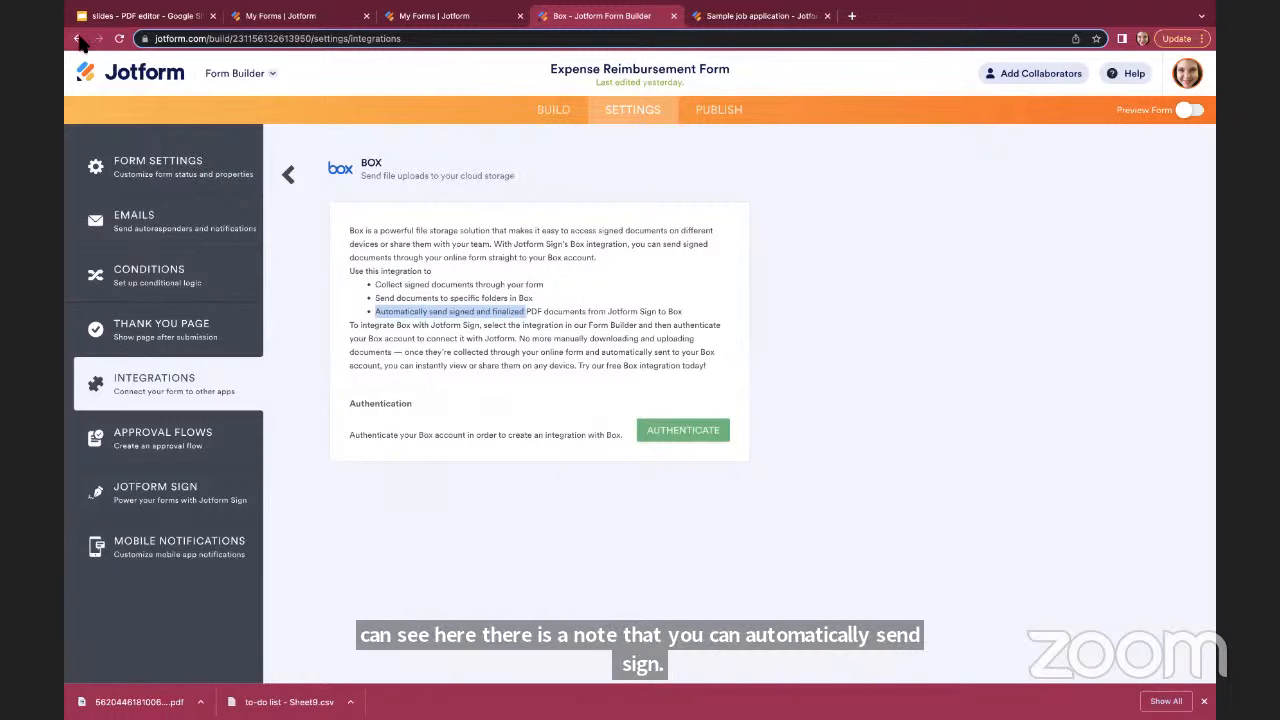
Return to the form's integrations list, clear the search for "box", and browse the available integrations
click(289, 175)
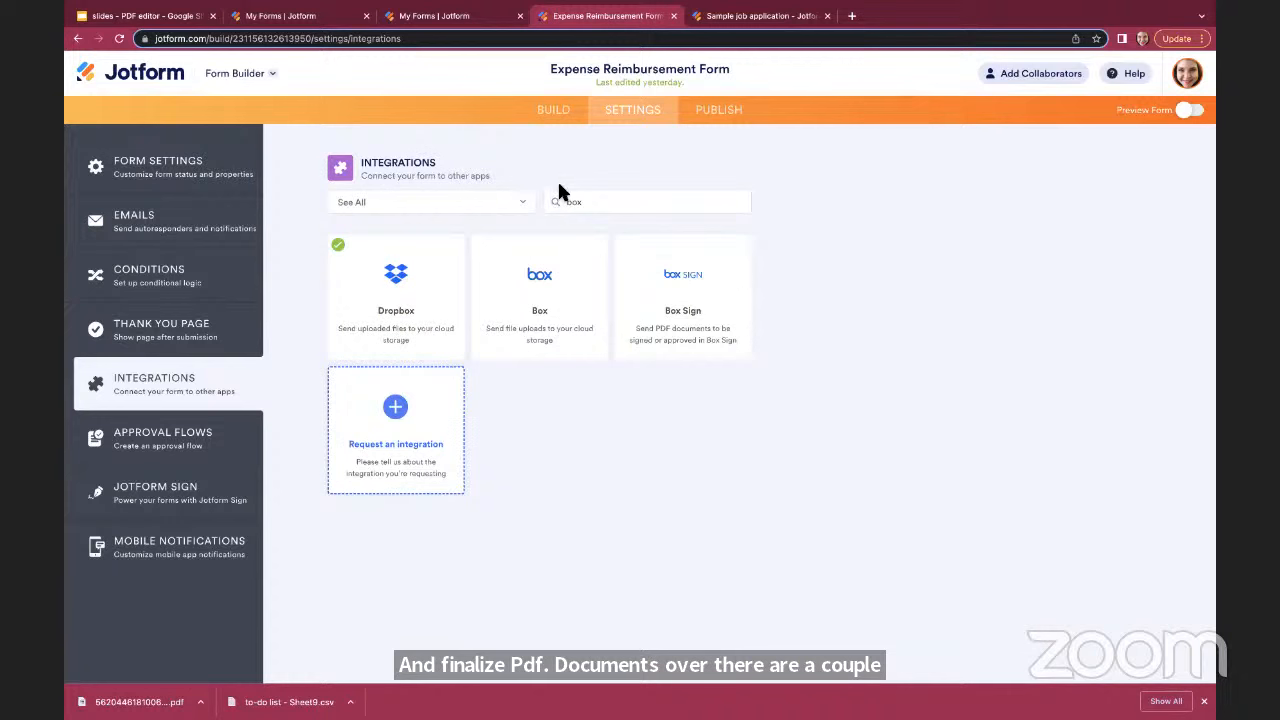
drag(600, 206, 520, 207)
key(BackSpace)
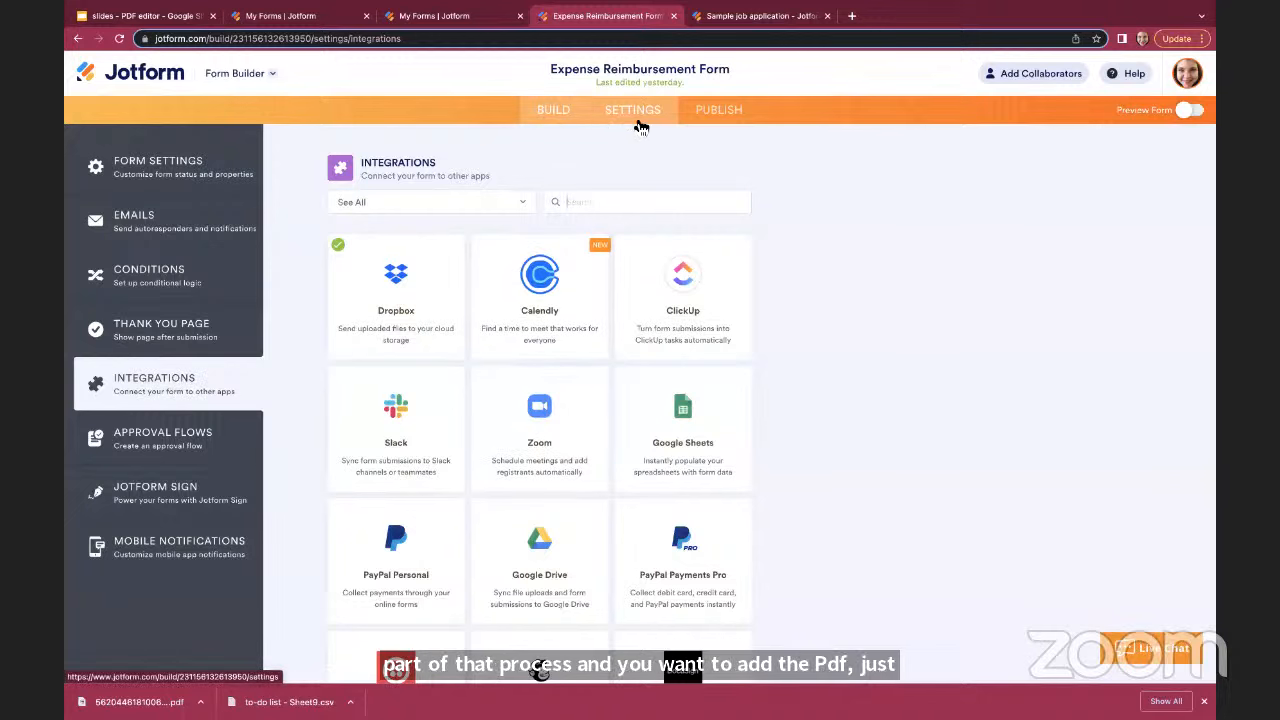
scroll(688, 433, down, 5)
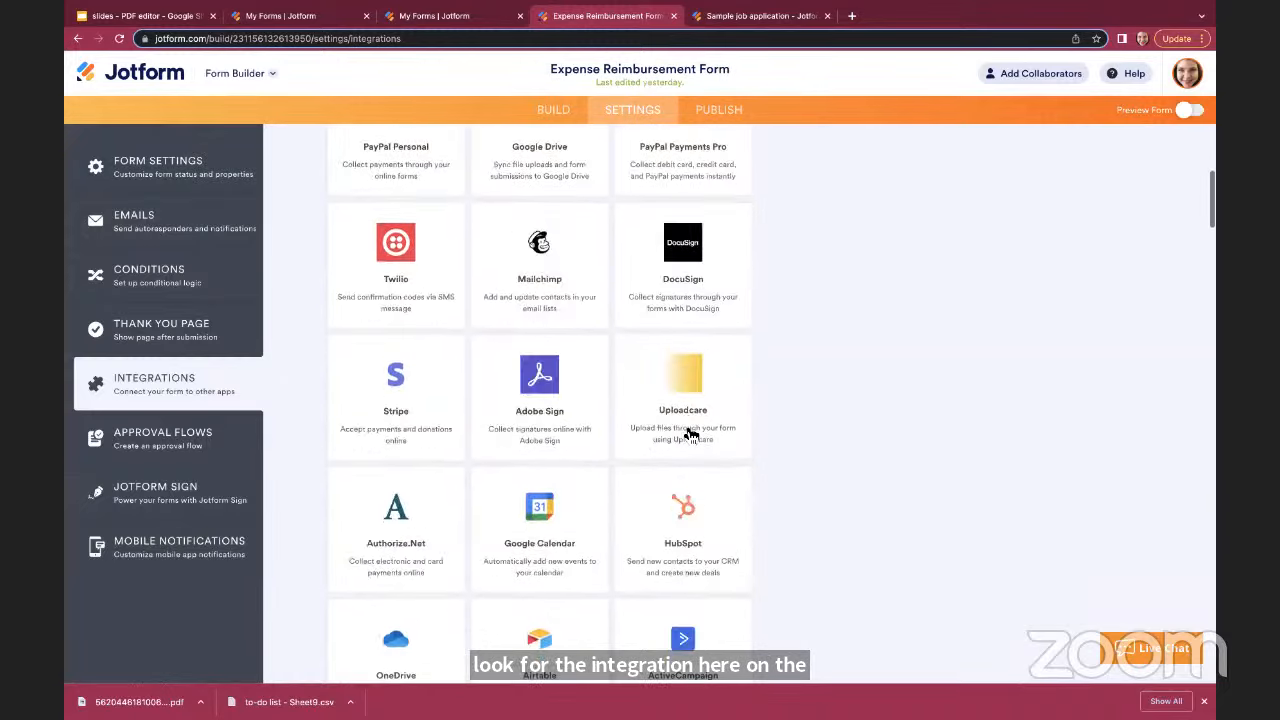
scroll(688, 433, up, 3)
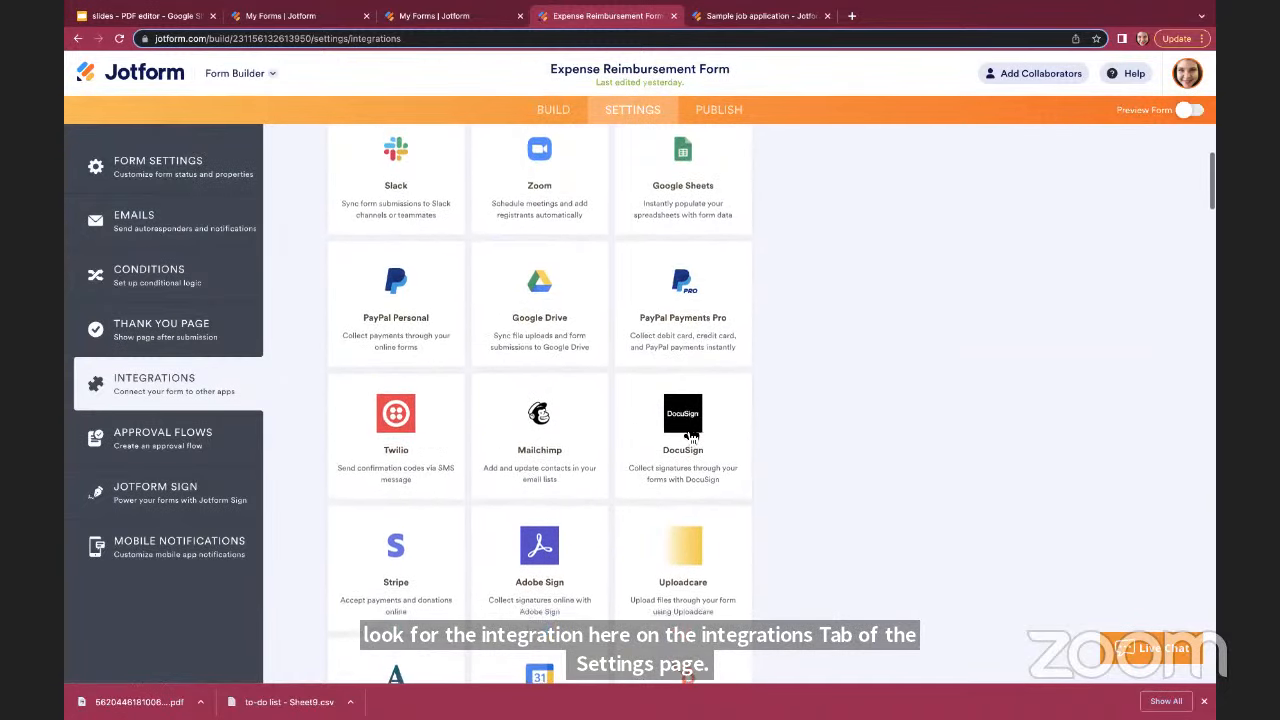
scroll(688, 433, up, 2)
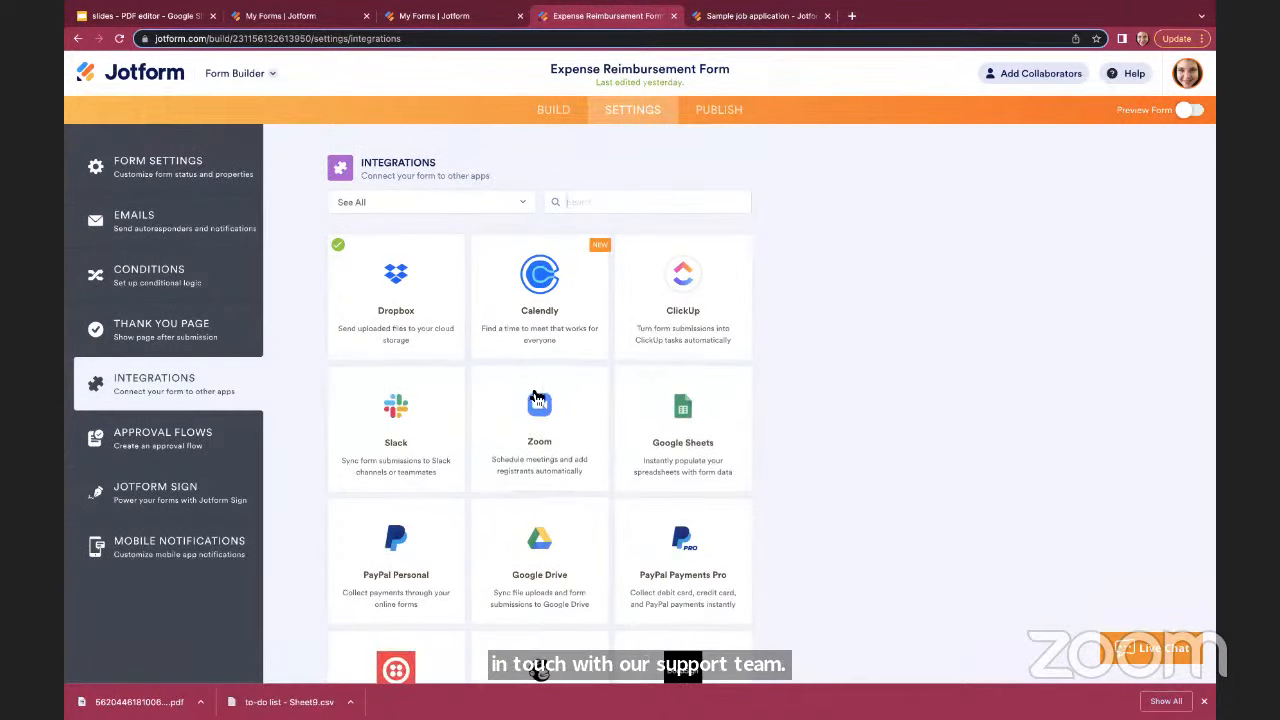
Go to the form's email settings, view the autoresponder's content, and return to the list of emails
click(176, 228)
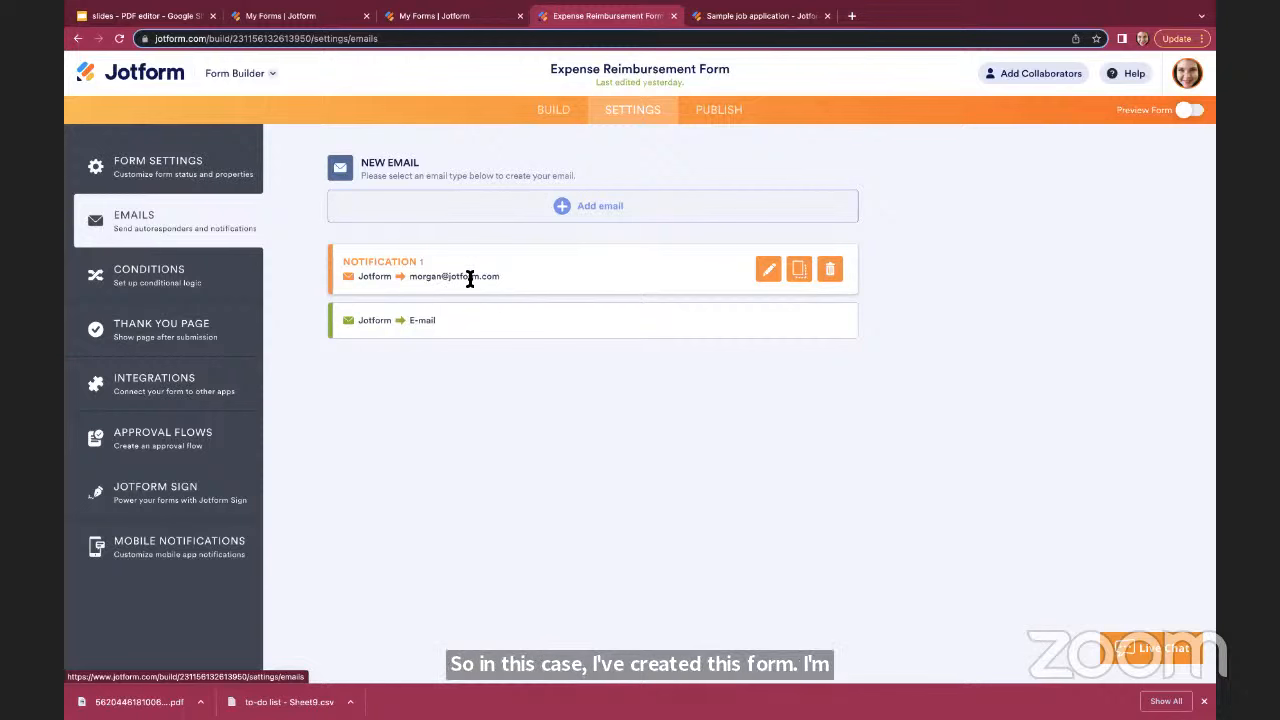
click(522, 322)
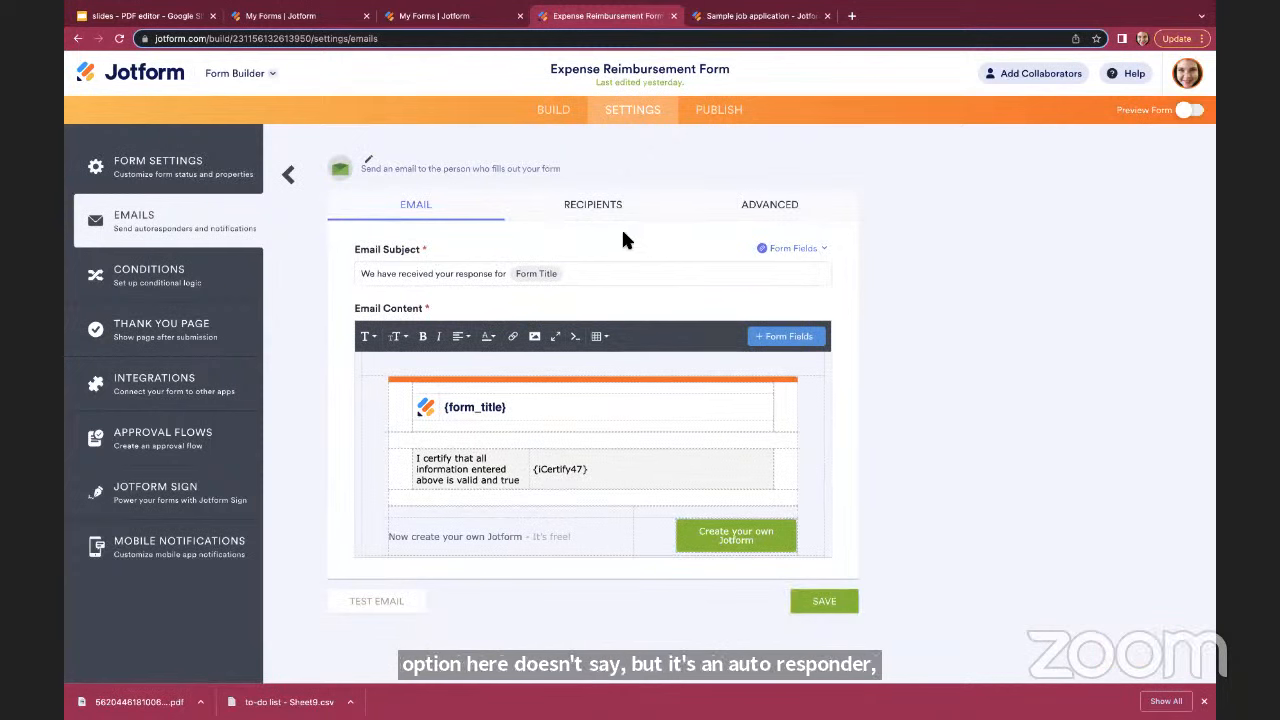
click(288, 175)
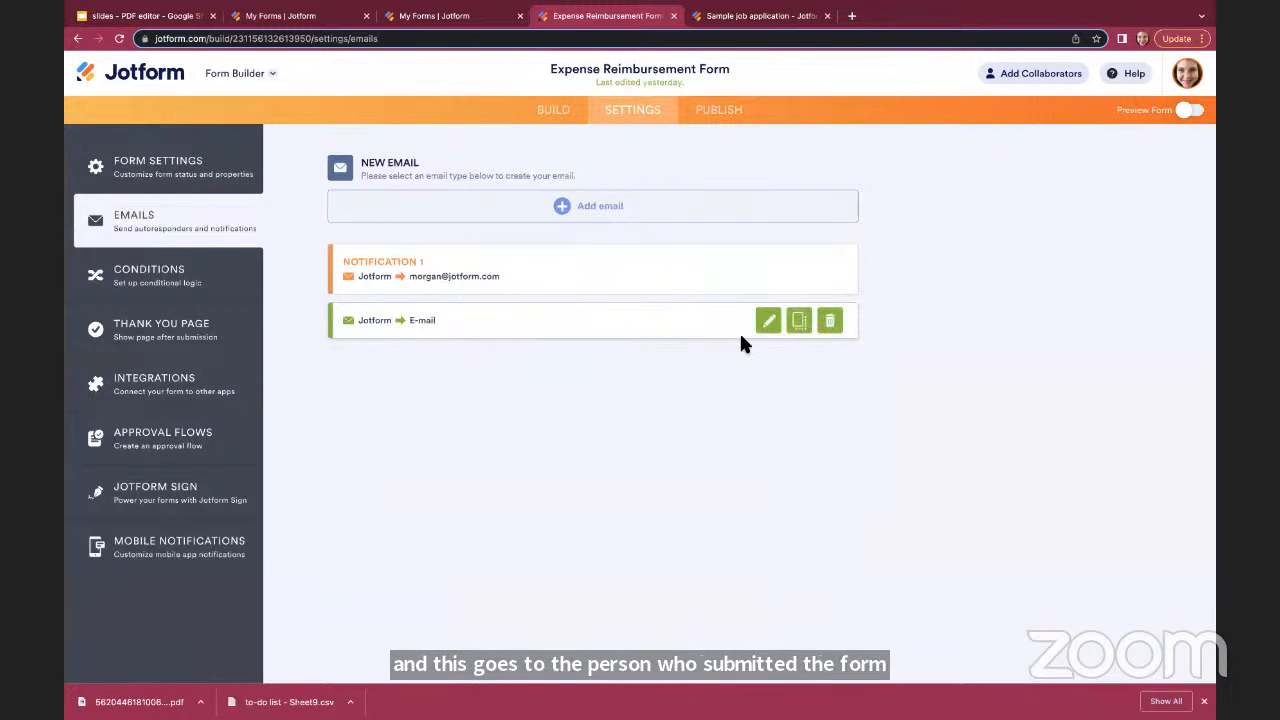
Enable Attach PDF in the advanced options of the autoresponder email sent to the person who fills out the form
click(768, 320)
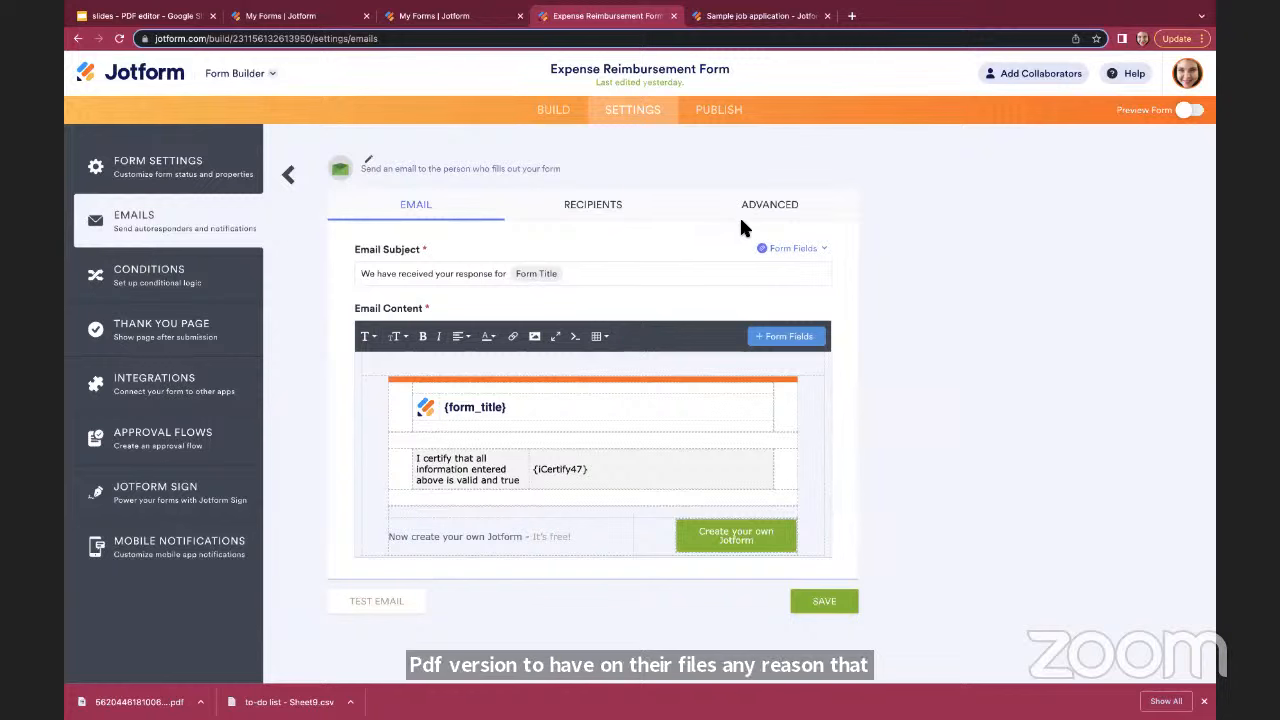
click(770, 207)
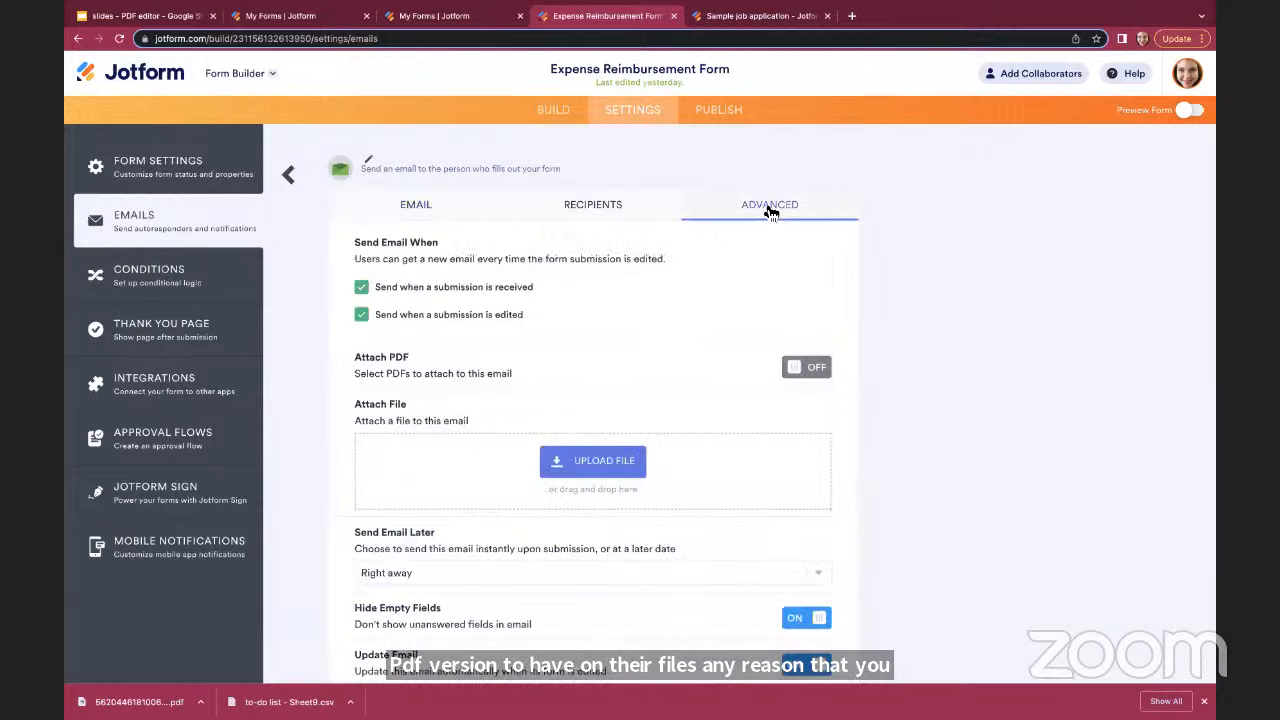
scroll(715, 313, down, 1)
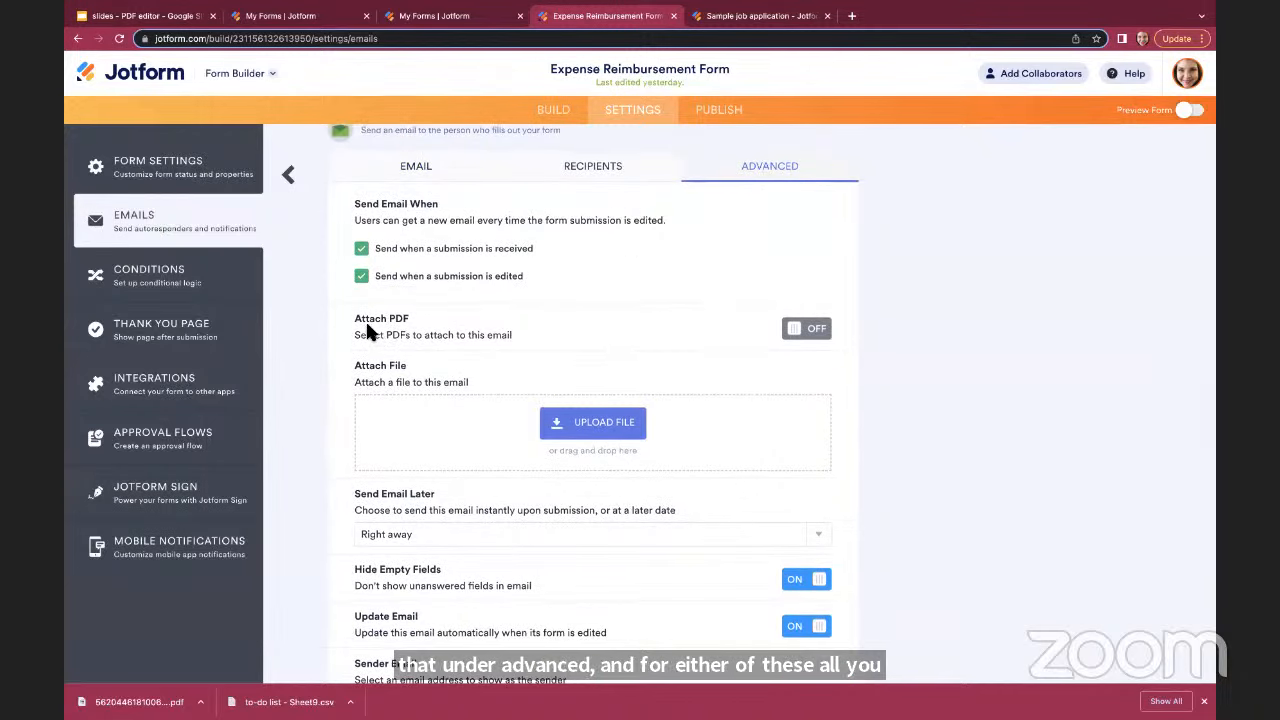
drag(355, 320, 411, 313)
click(779, 334)
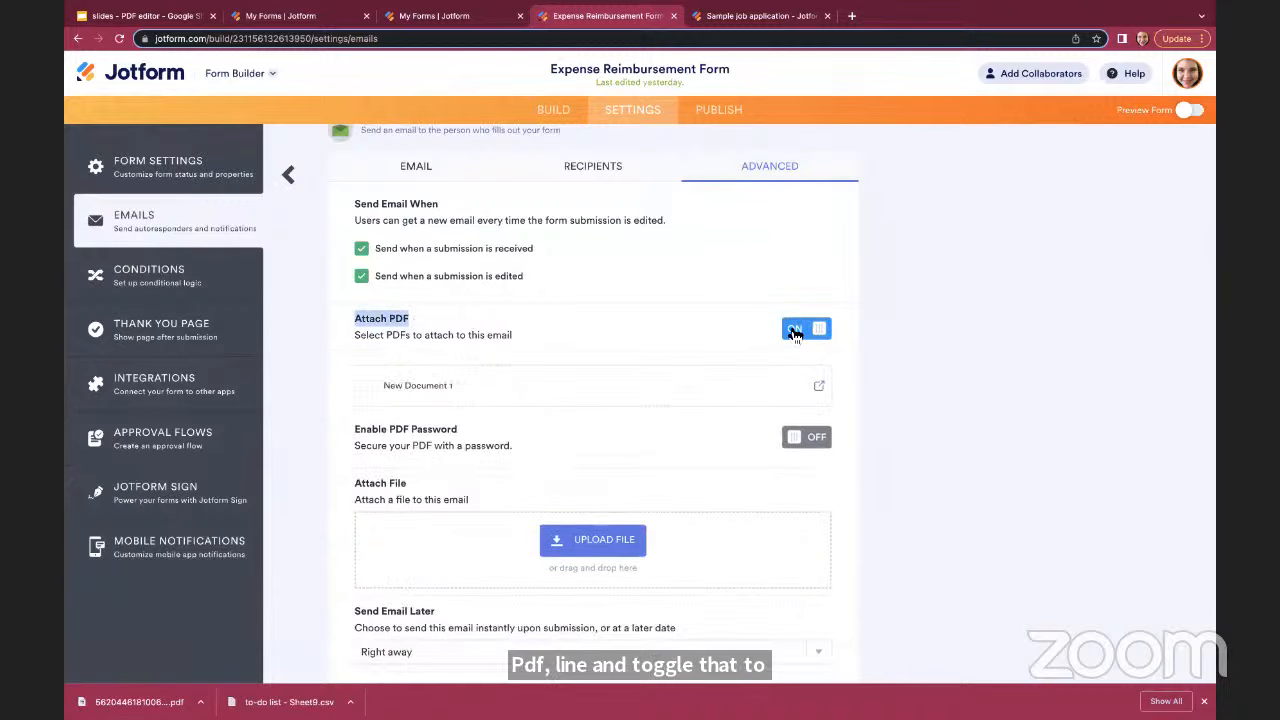
scroll(573, 218, up, 1)
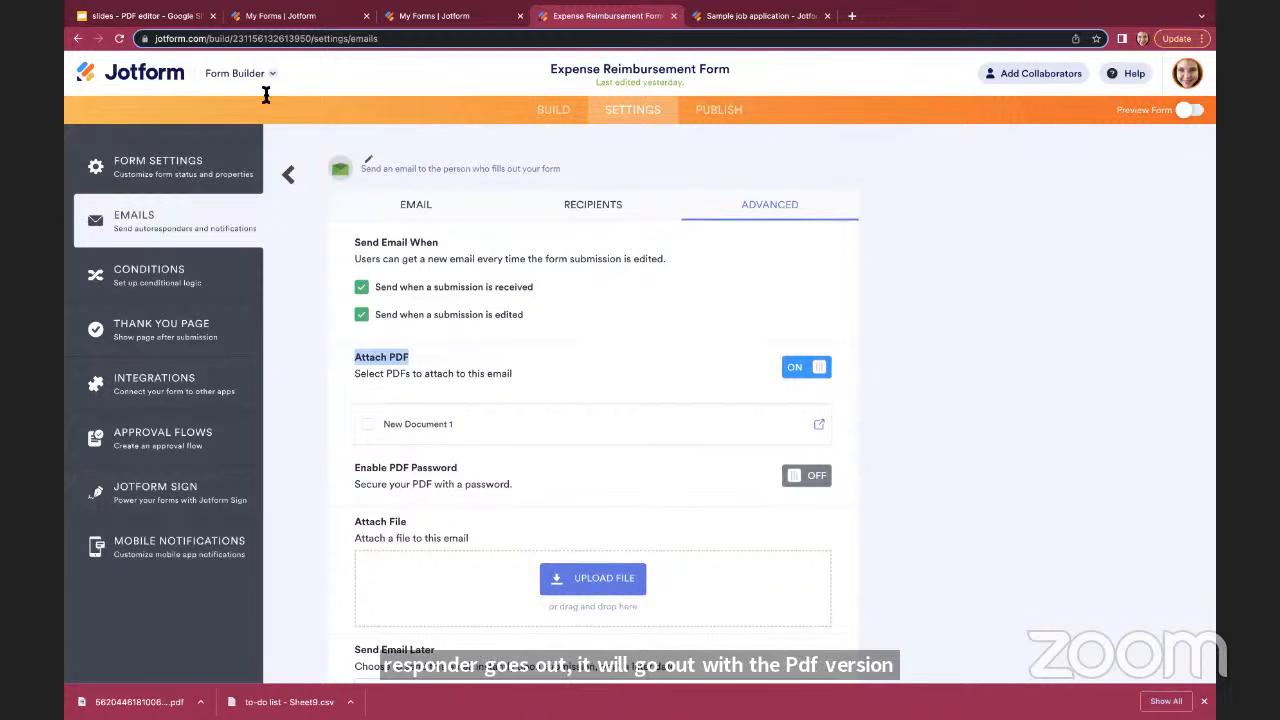
Switch to the Google Slides presentation on the PDF editor and show its Resources slide
click(140, 52)
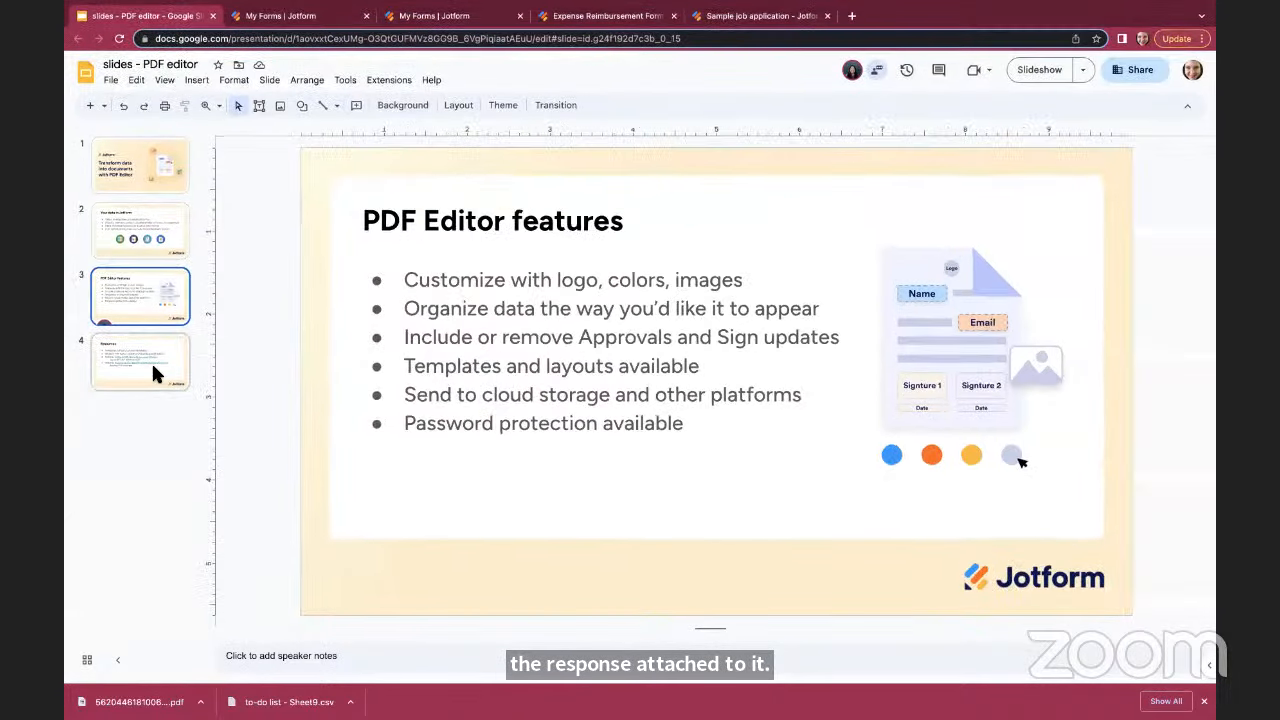
click(151, 361)
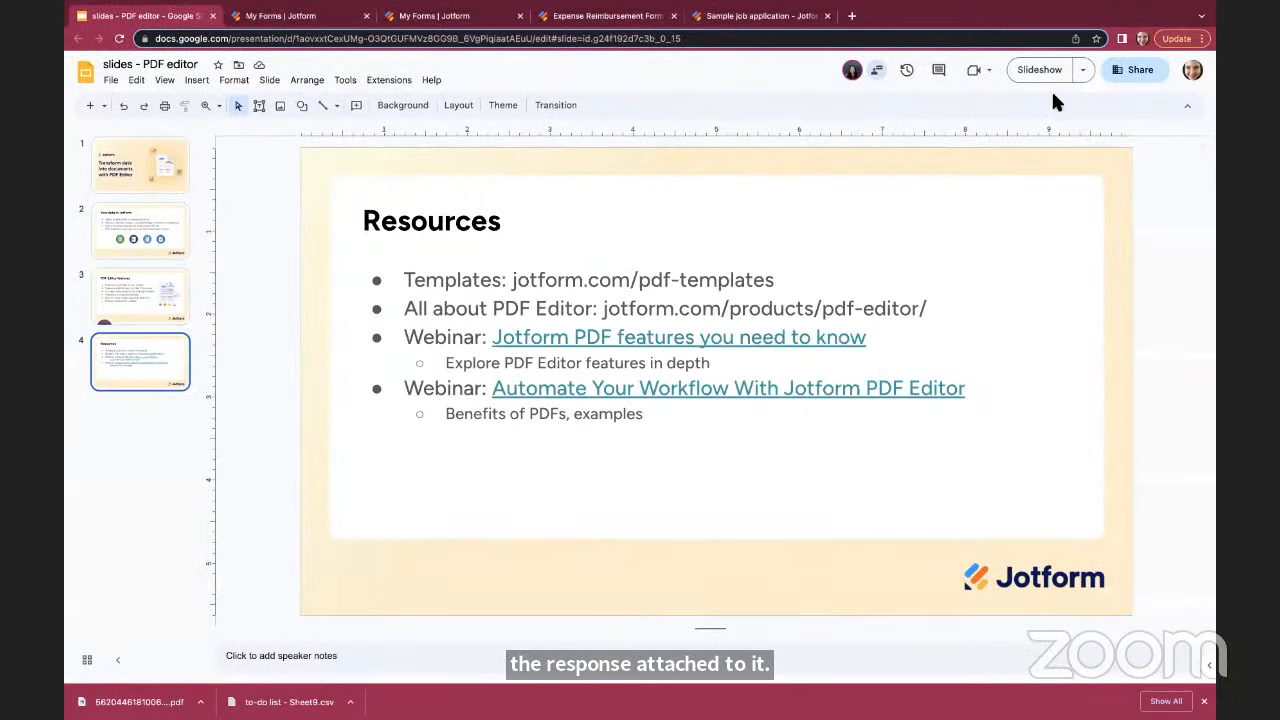
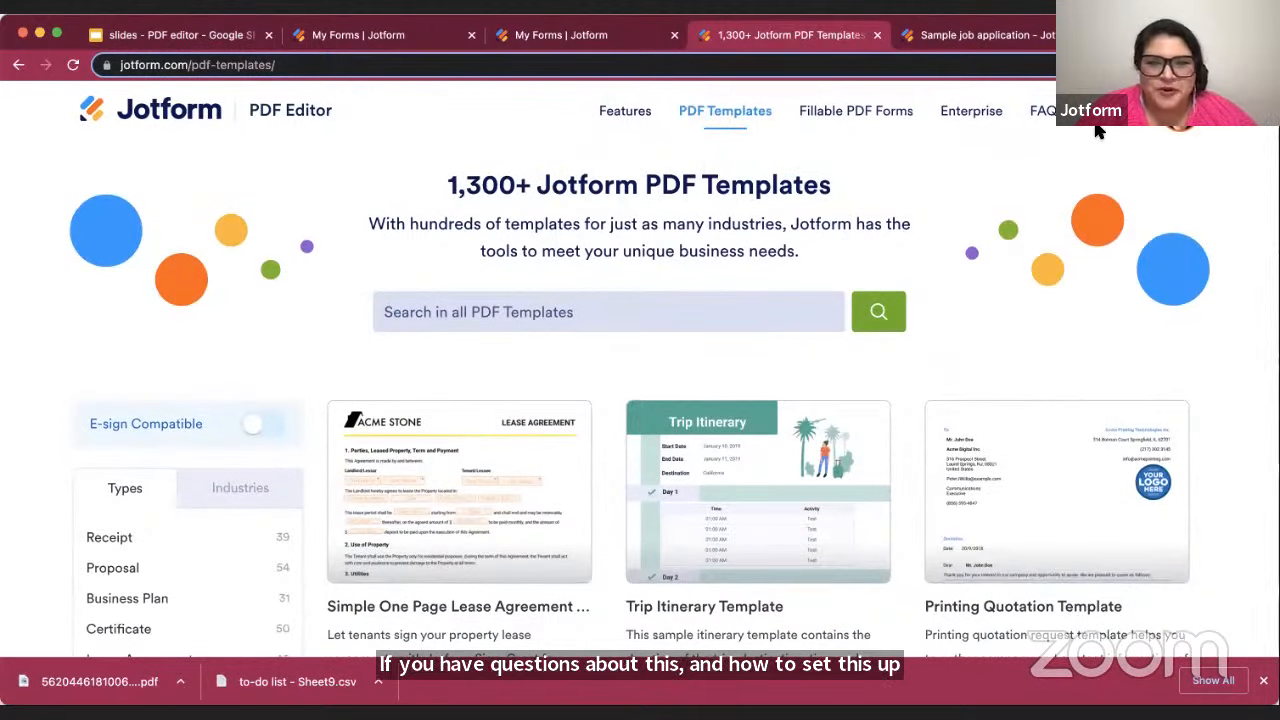
Preview the Simple One Page Lease Agreement Template and read through it down to the landlord and tenant signature fields
mouse_move(447, 517)
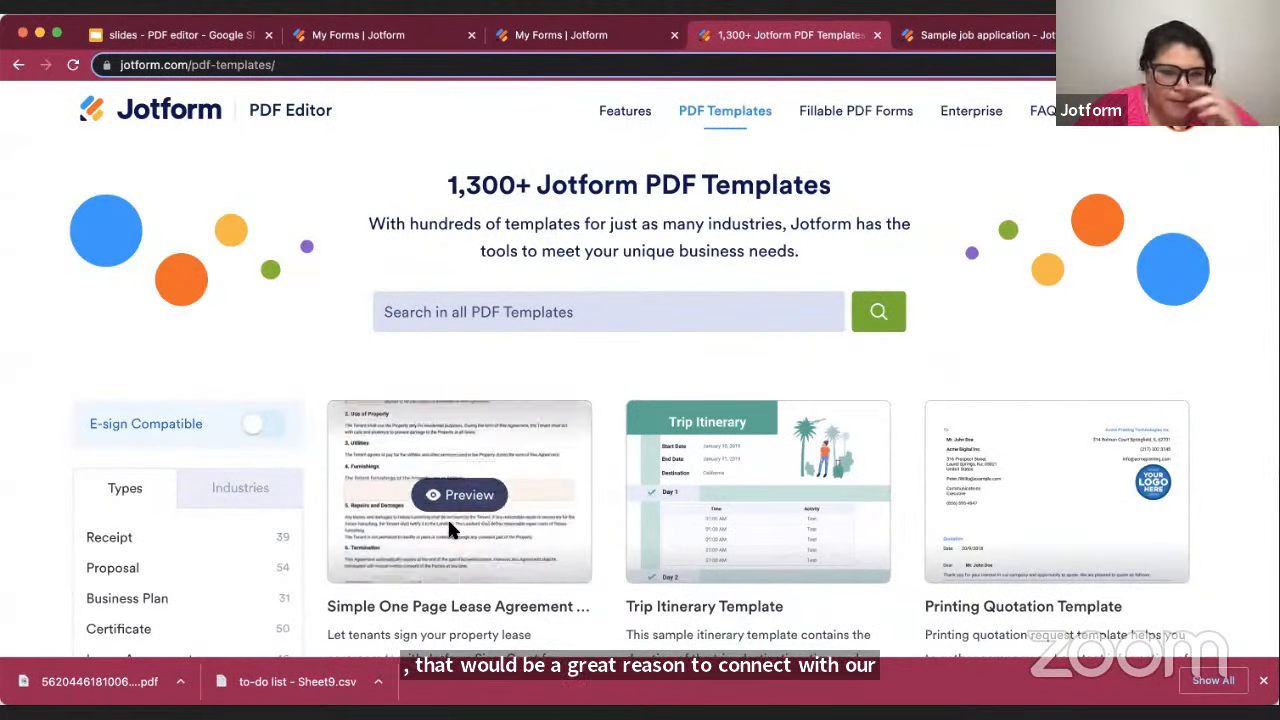
click(520, 434)
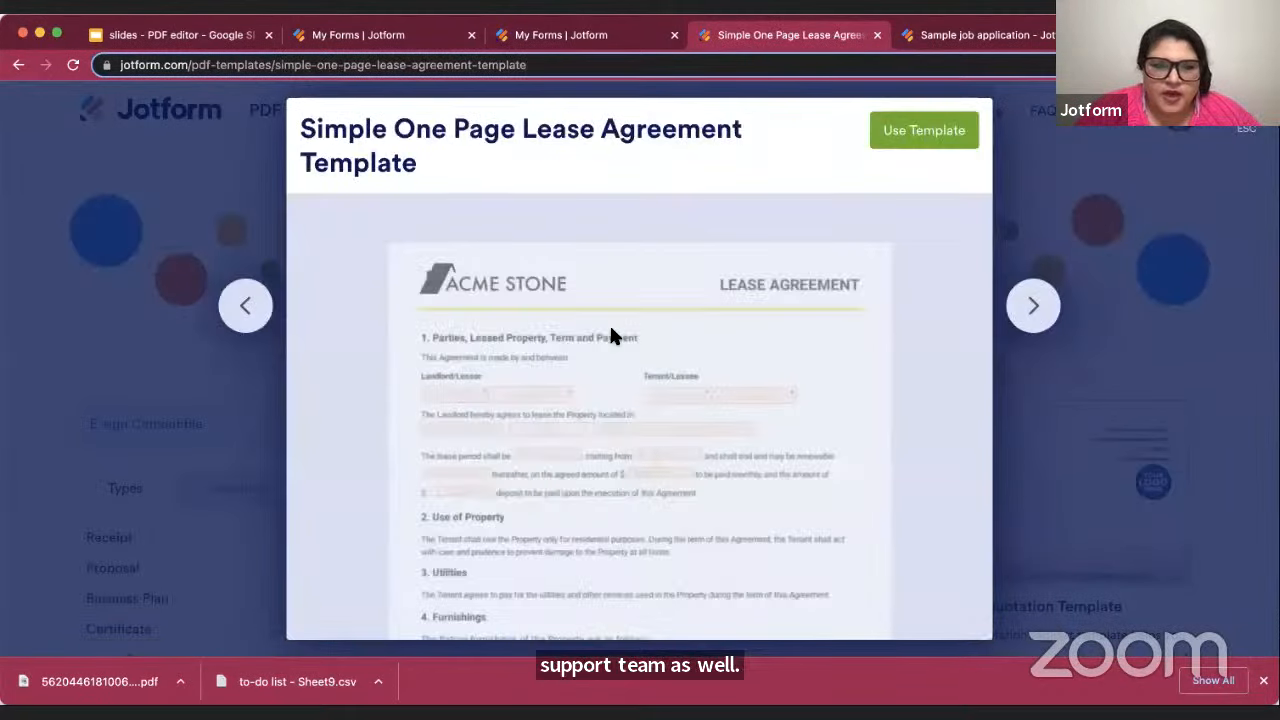
scroll(812, 287, down, 2)
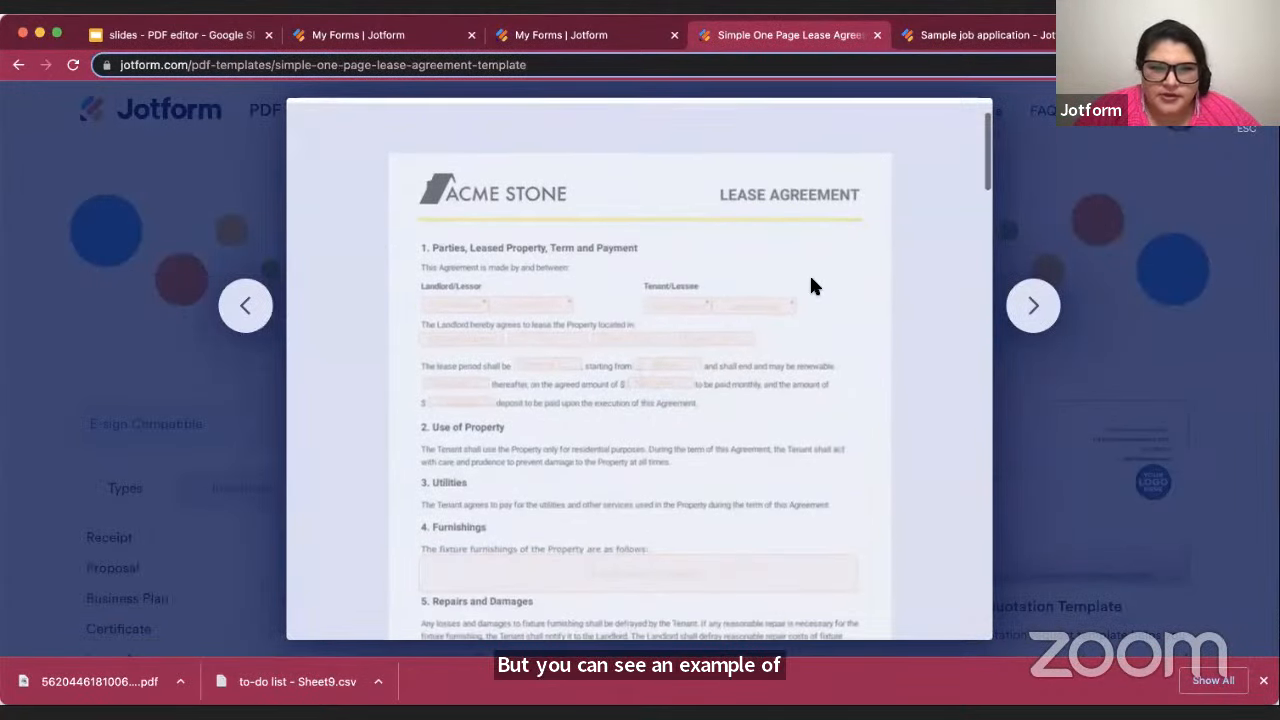
scroll(810, 286, up, 2)
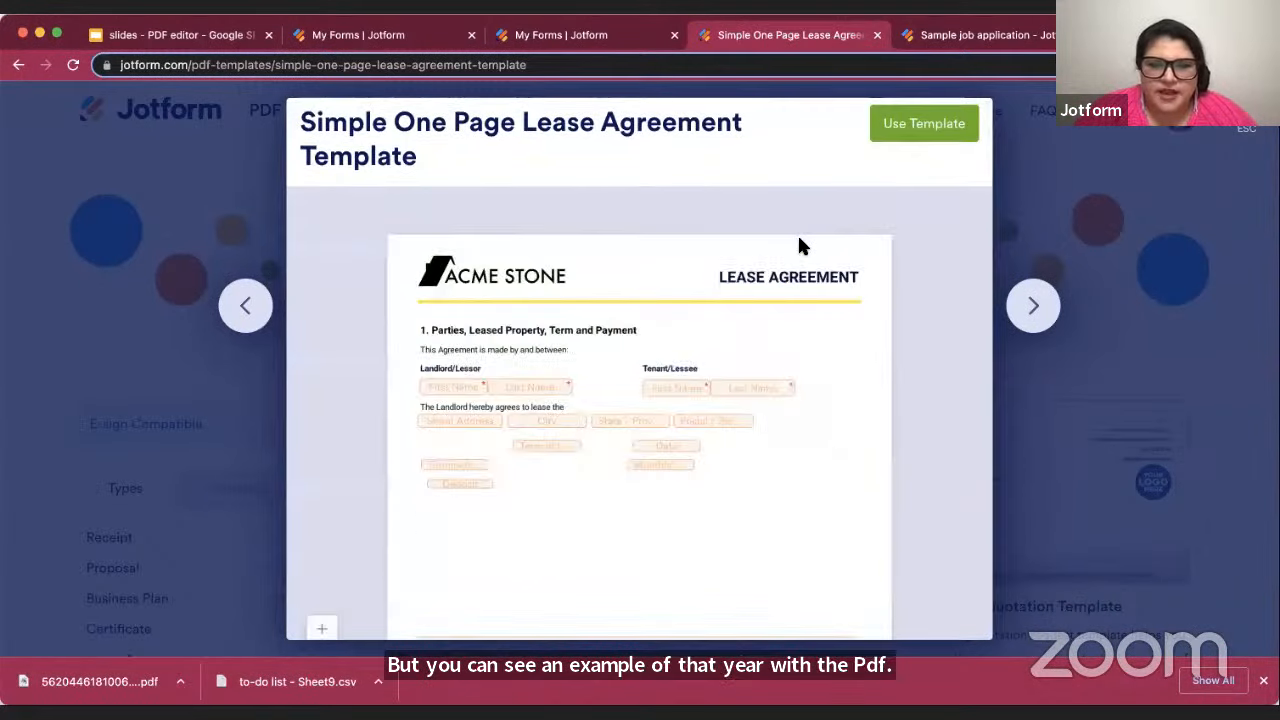
scroll(797, 245, down, 1)
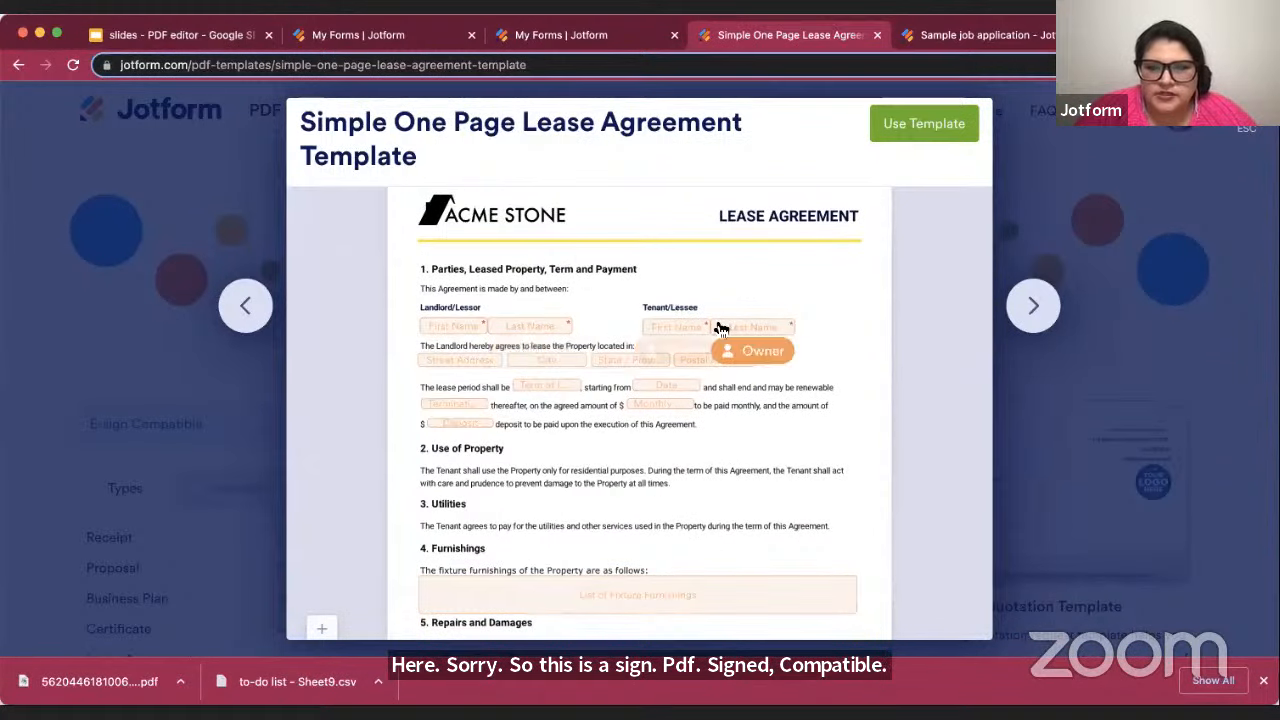
scroll(645, 402, down, 2)
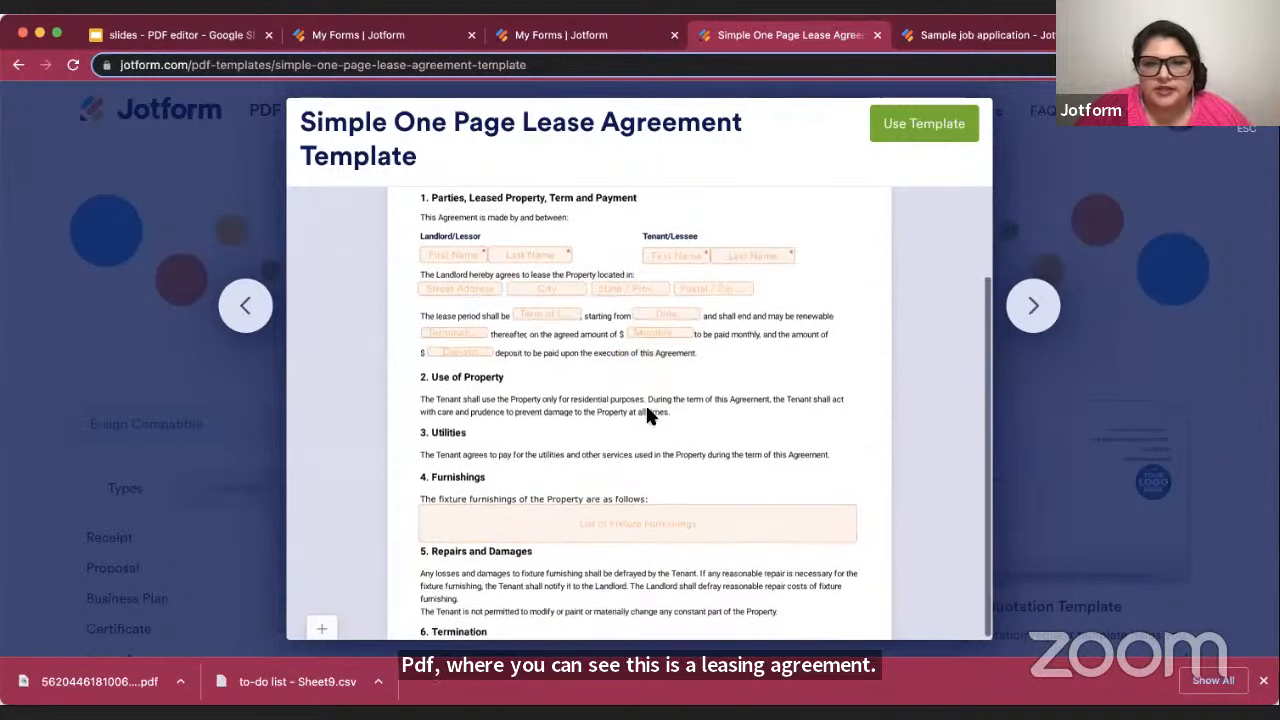
scroll(646, 413, down, 2)
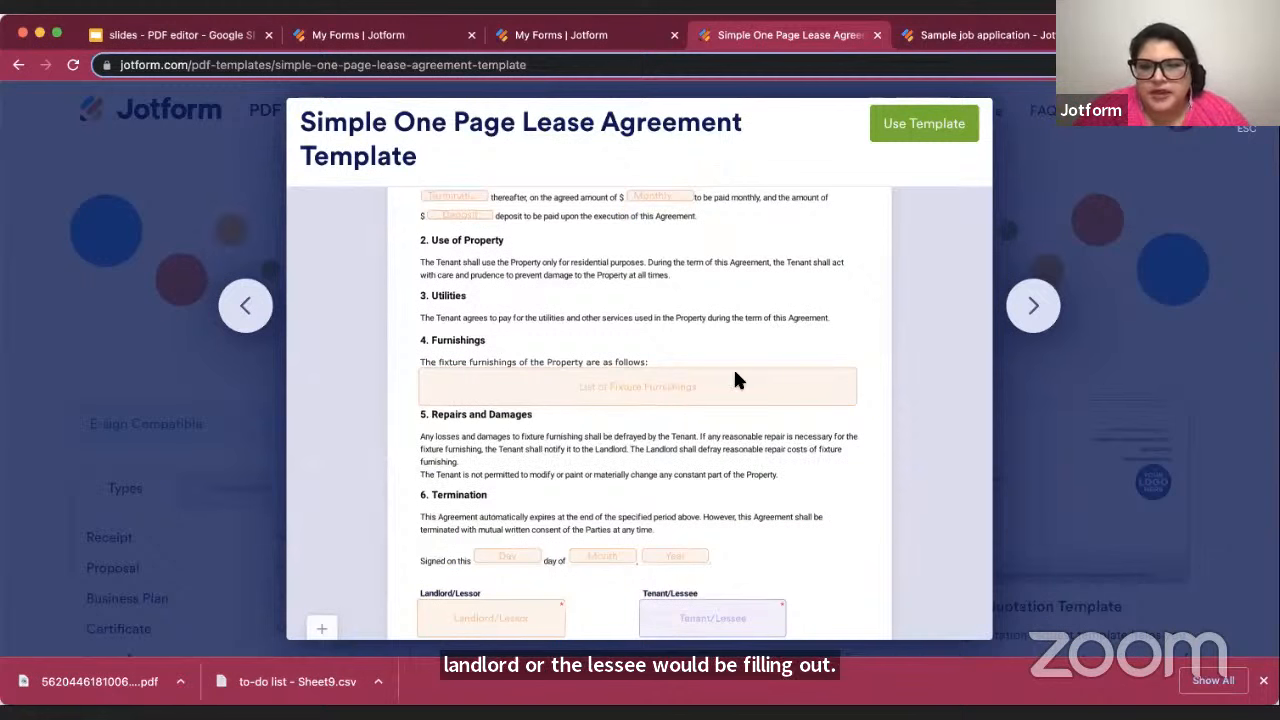
scroll(733, 367, down, 2)
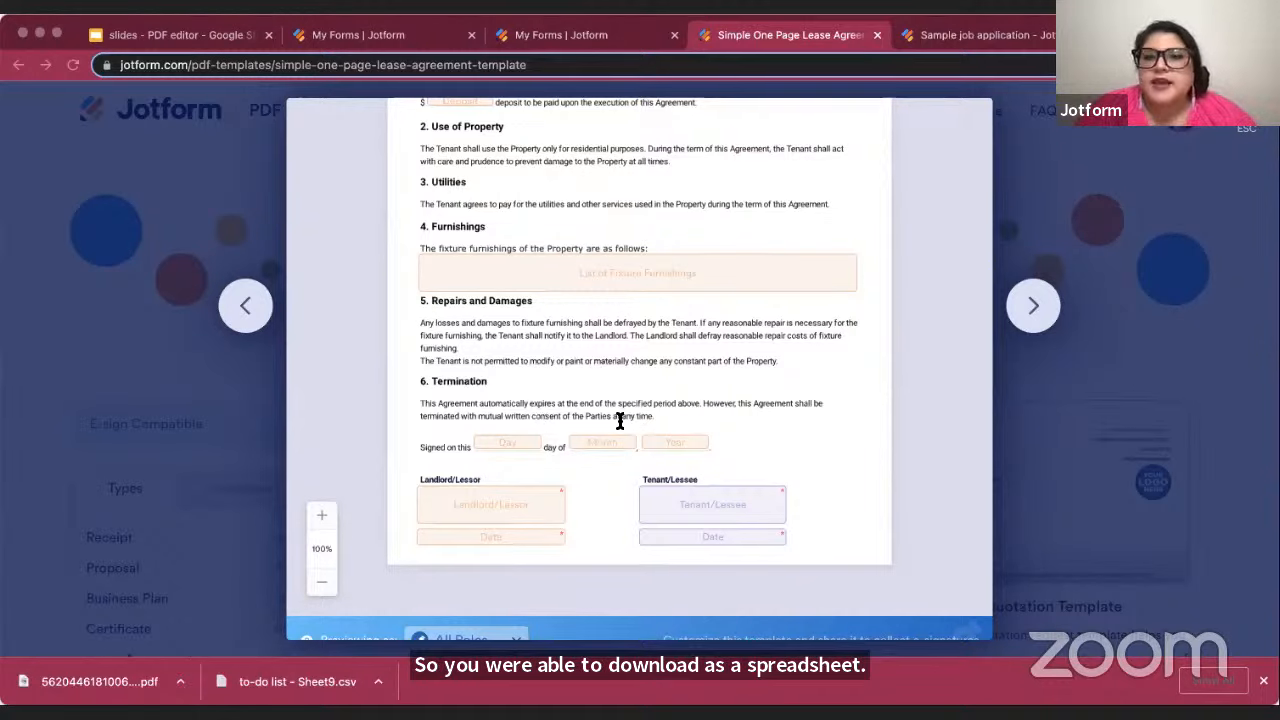
Switch to the My Forms page and deselect the Sample job application form
click(952, 36)
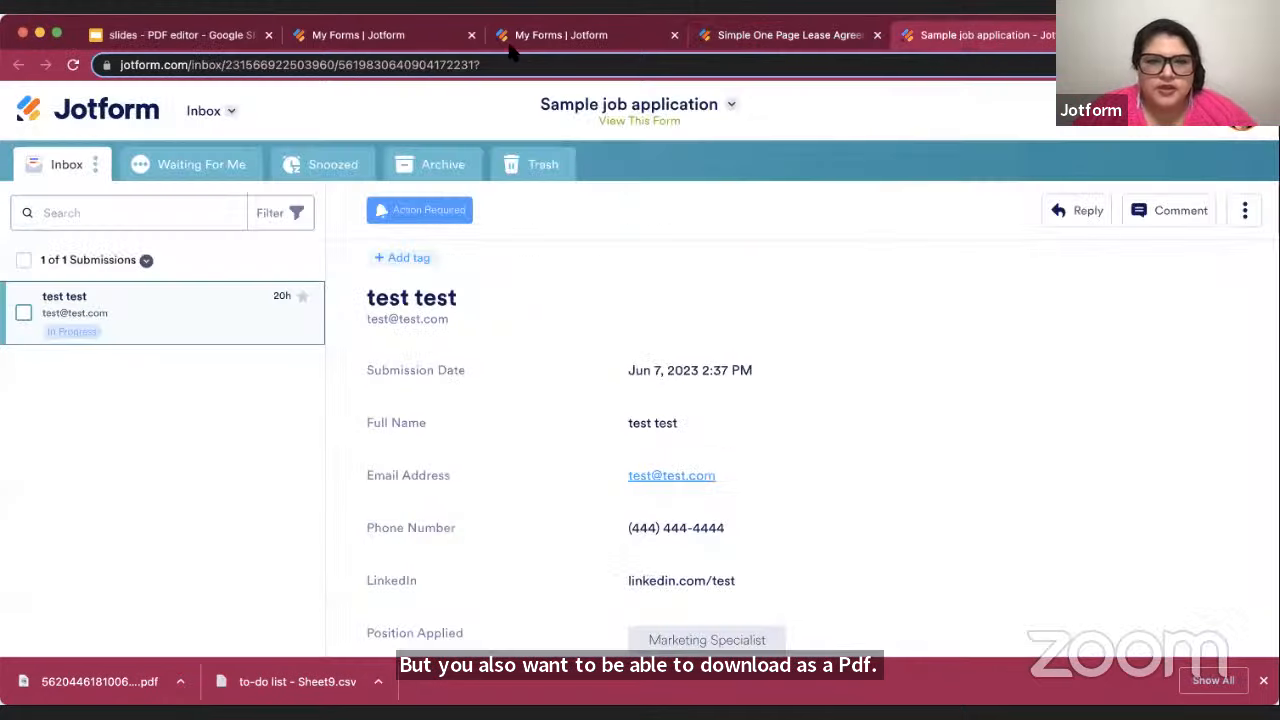
click(762, 36)
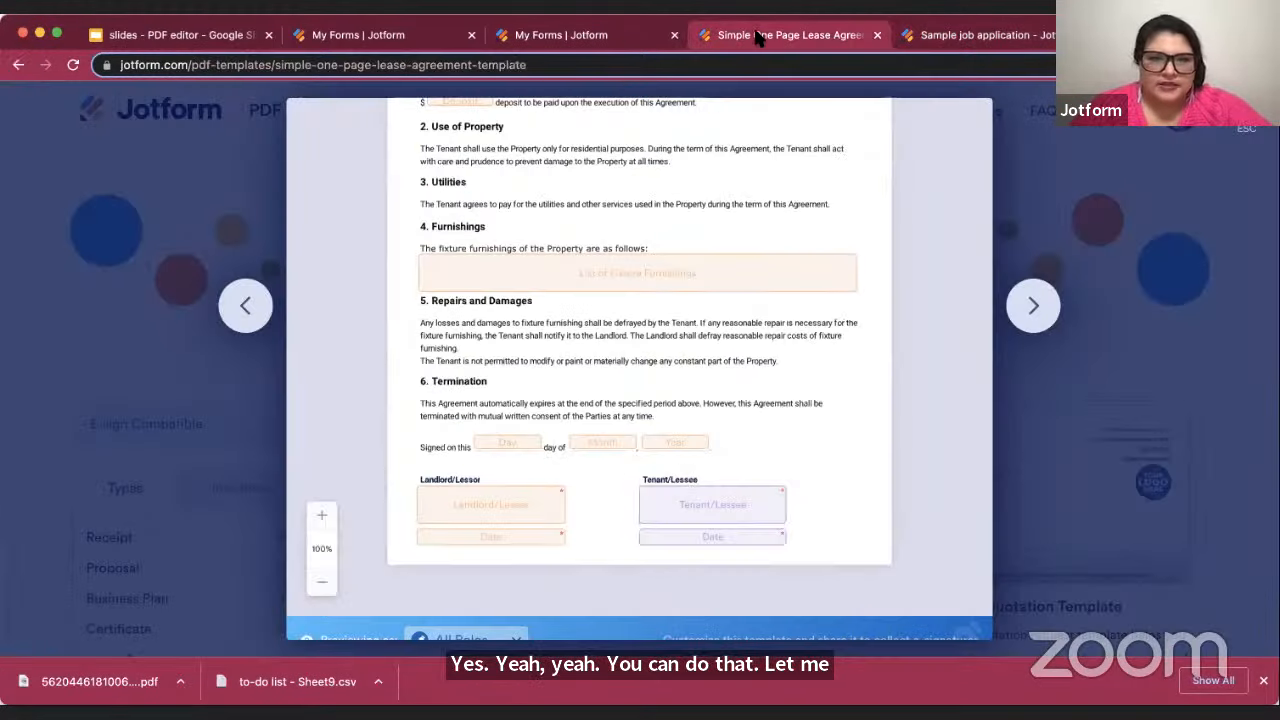
click(530, 36)
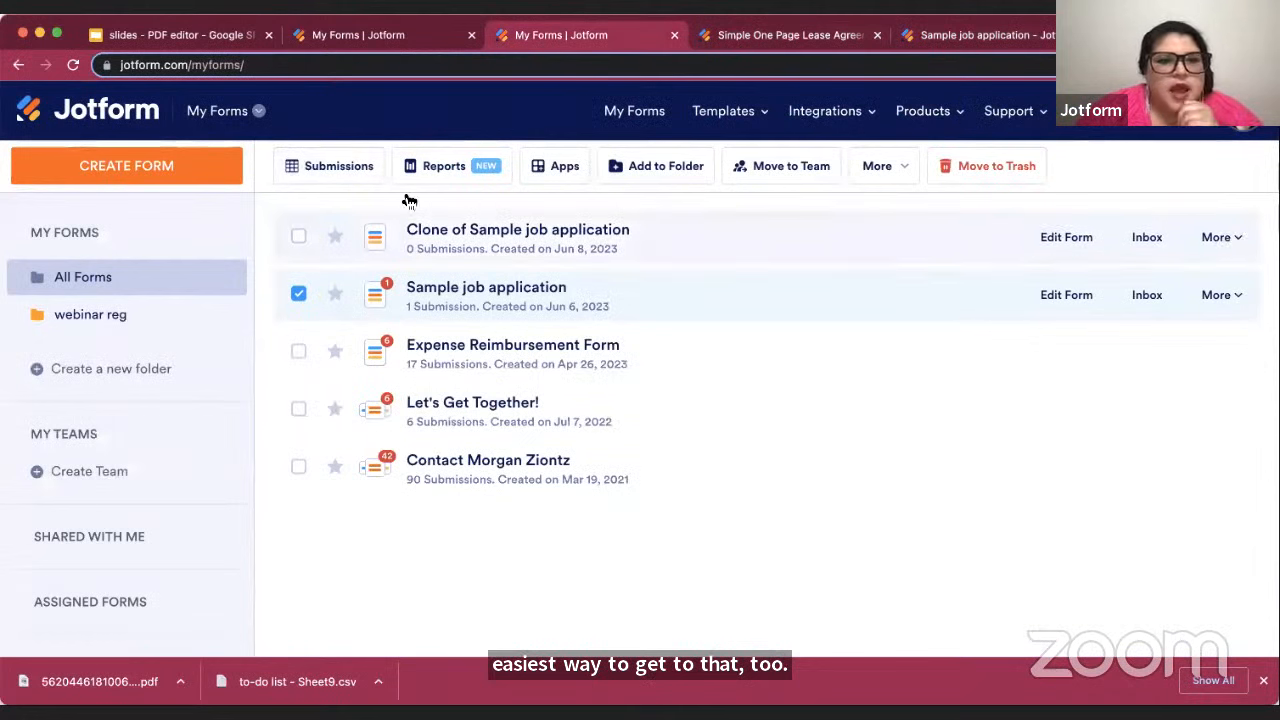
click(301, 295)
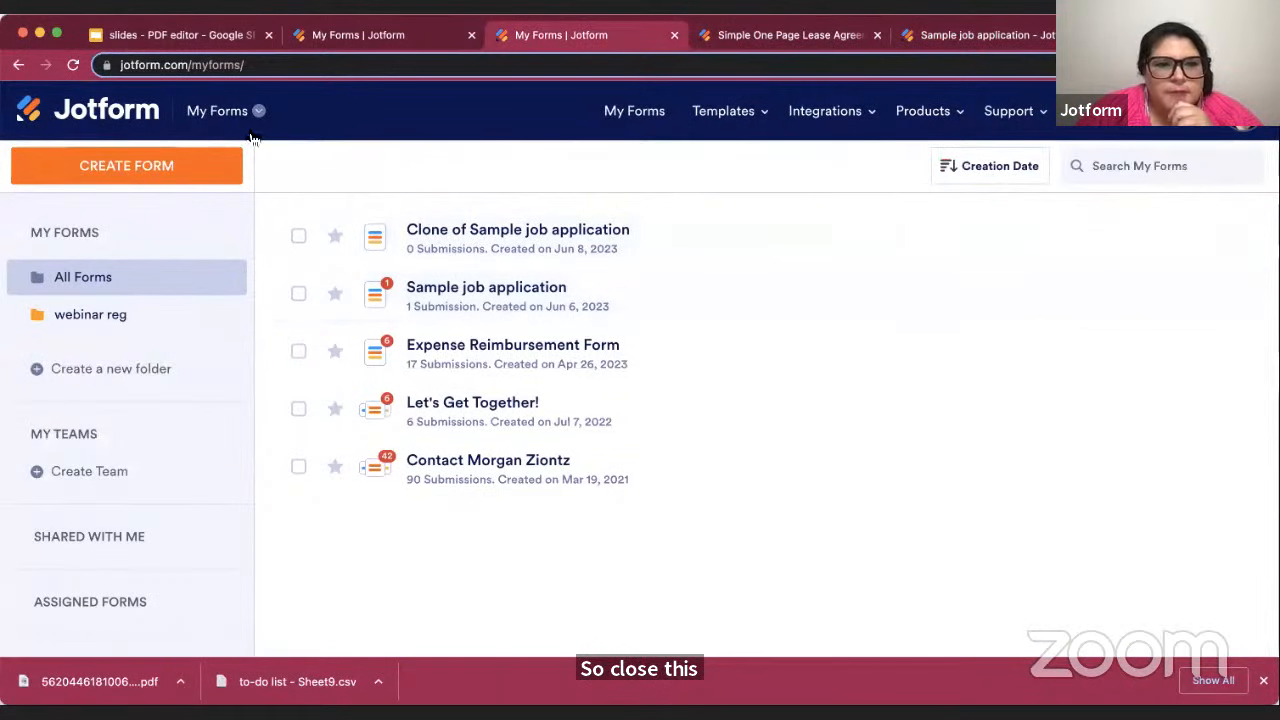
Go to My Tables, view the options for creating a new table, and return to My Forms
click(229, 114)
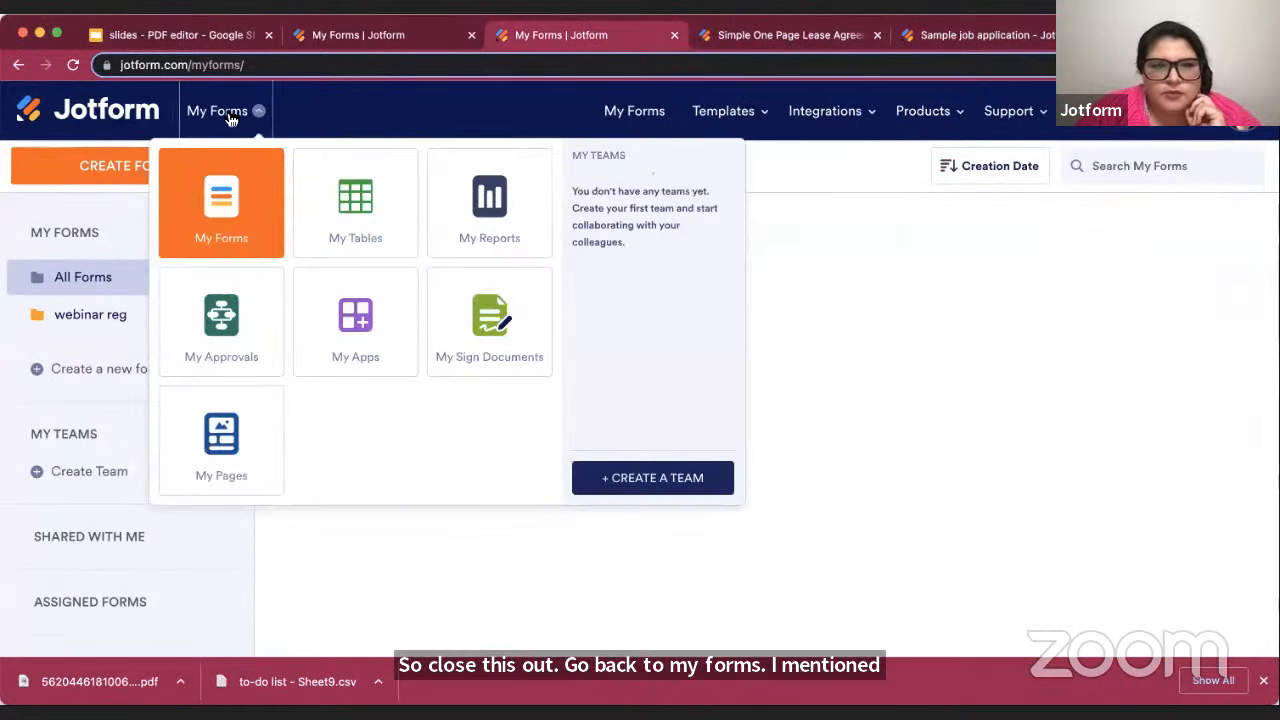
click(357, 195)
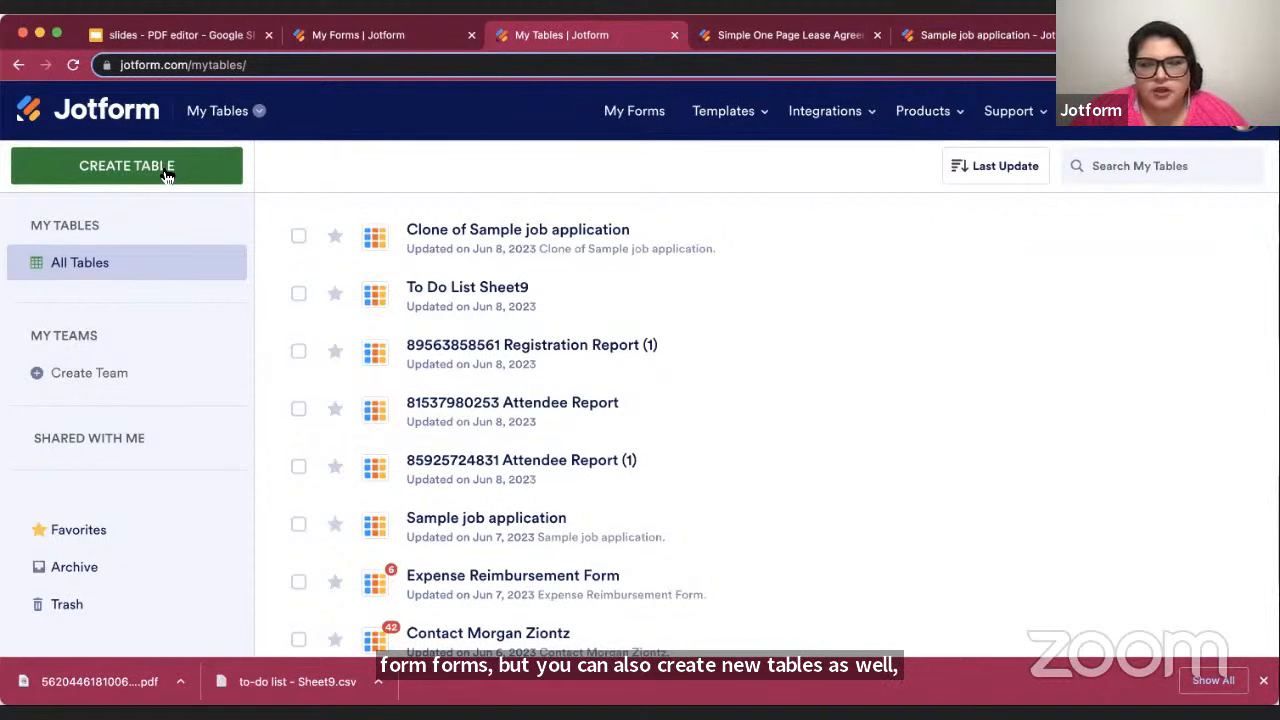
click(167, 176)
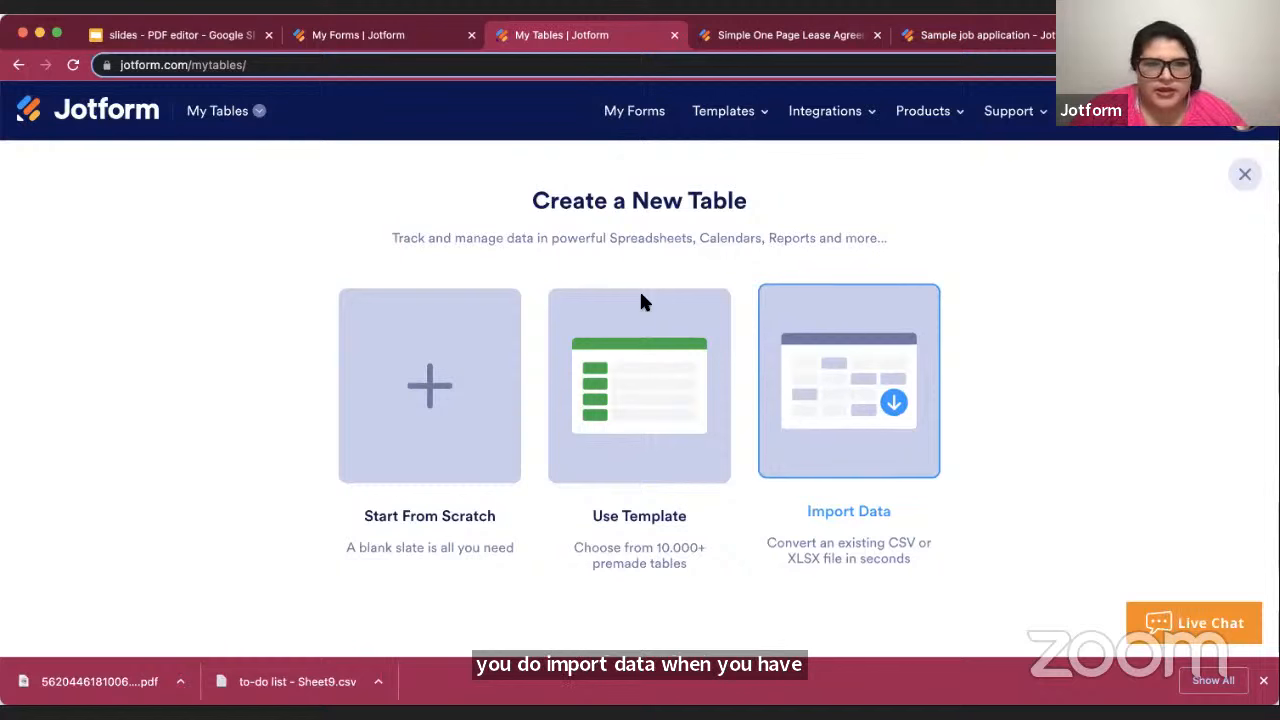
click(17, 65)
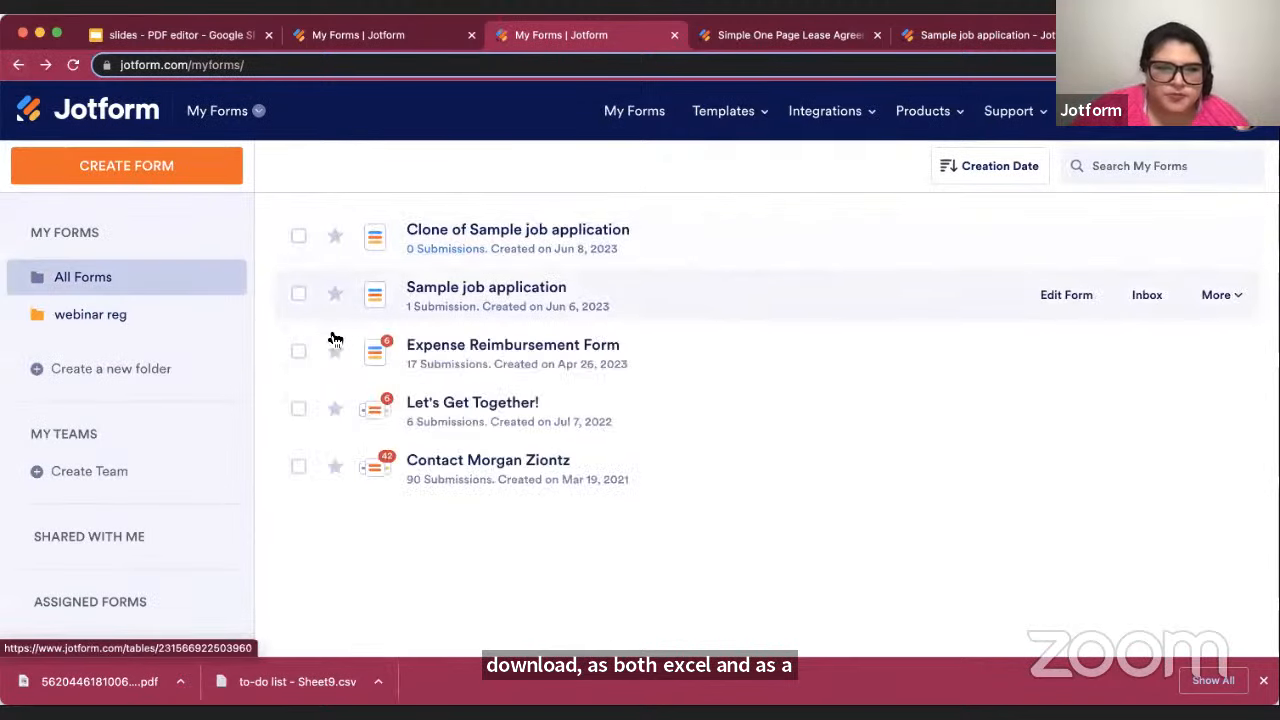
Open the submissions table of the Expense Reimbursement Form and look over its remaining columns
click(299, 351)
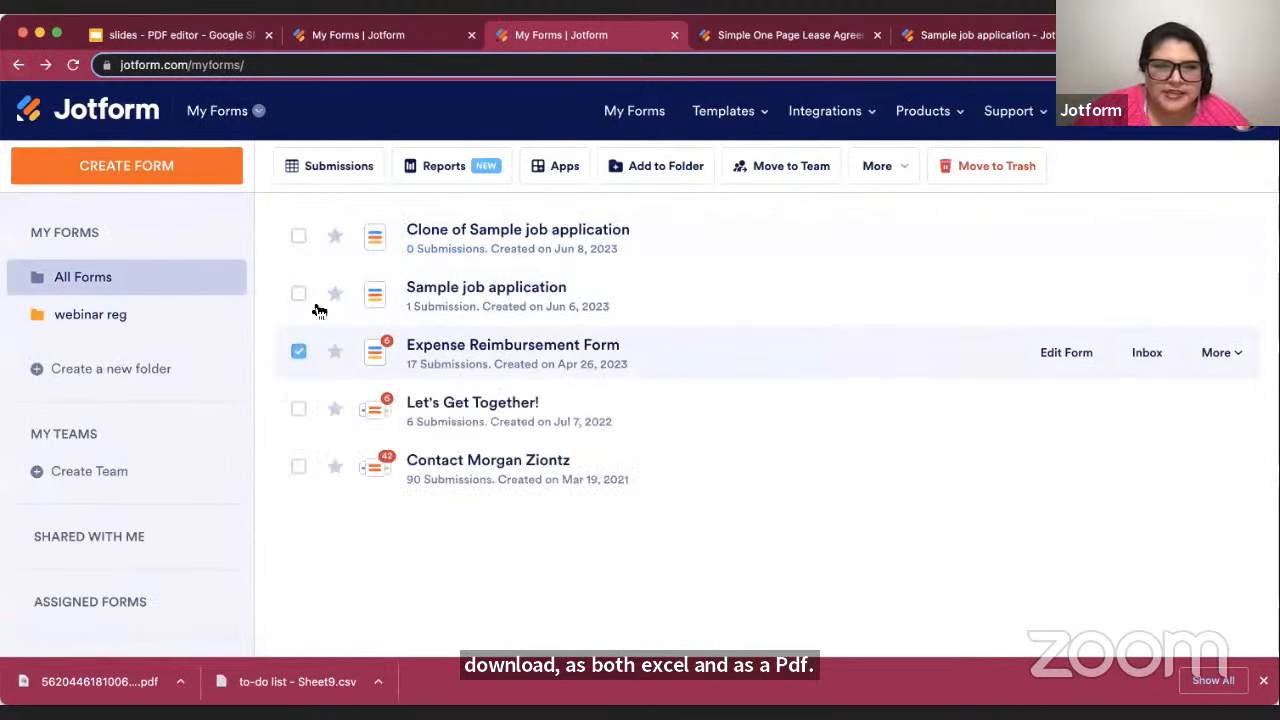
click(337, 178)
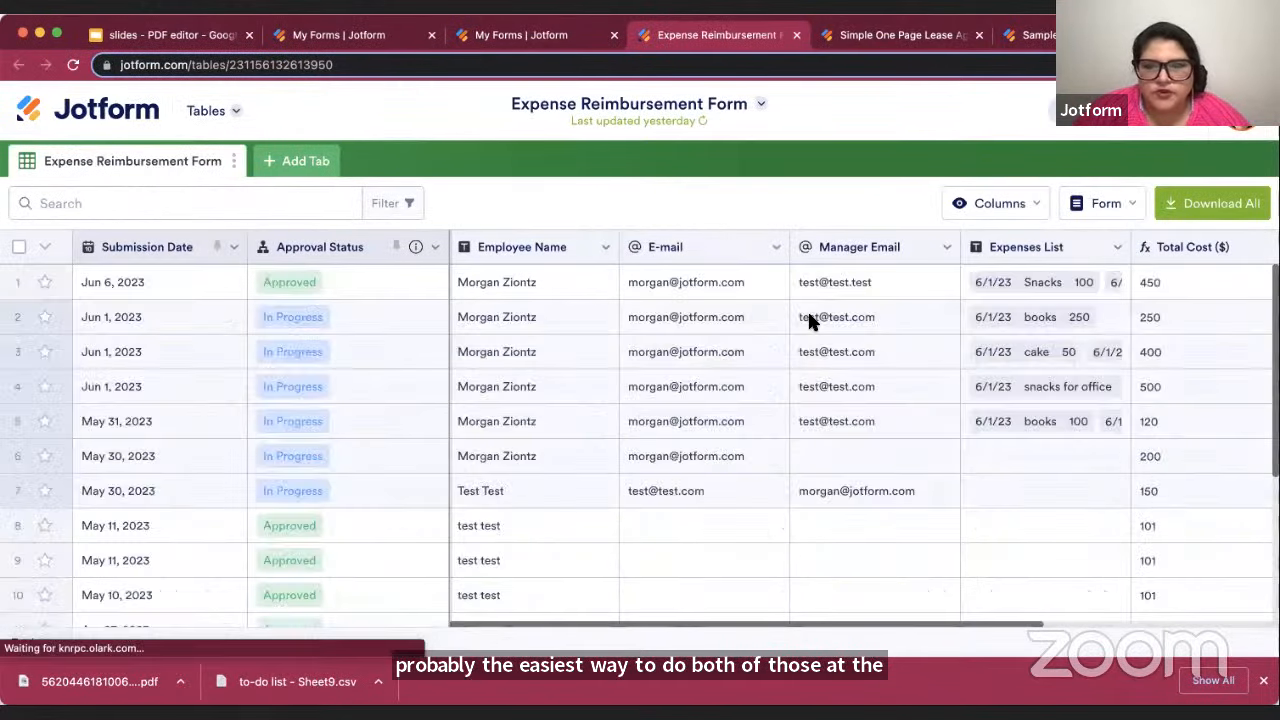
scroll(1147, 349, right, 5)
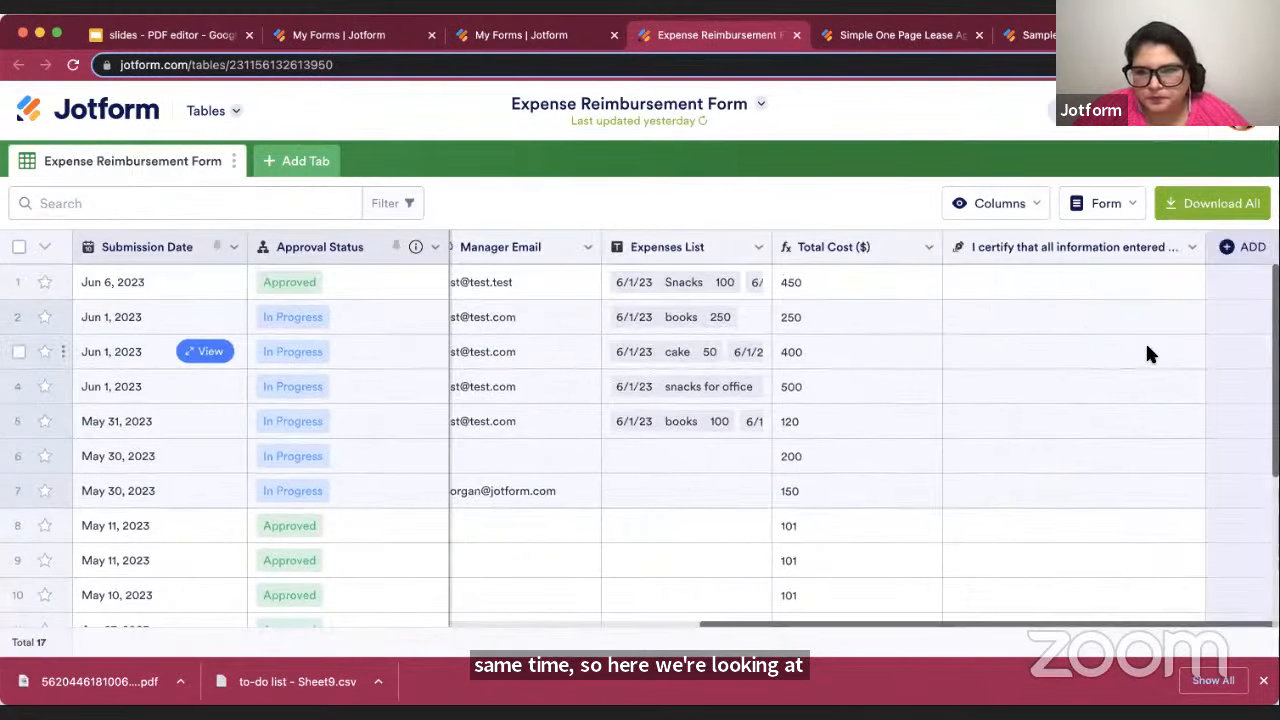
View the download formats for all submissions, select the first two submissions, and view the download formats for that selection
click(1213, 210)
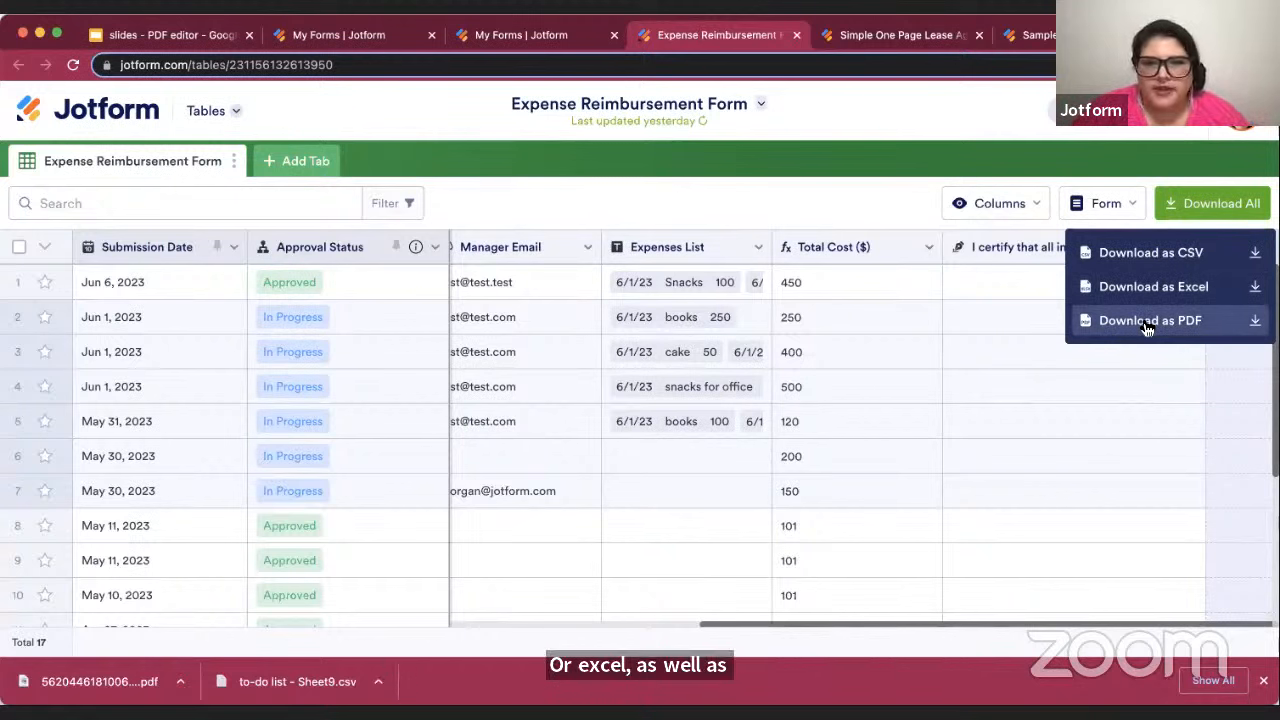
click(18, 284)
click(18, 284)
click(18, 317)
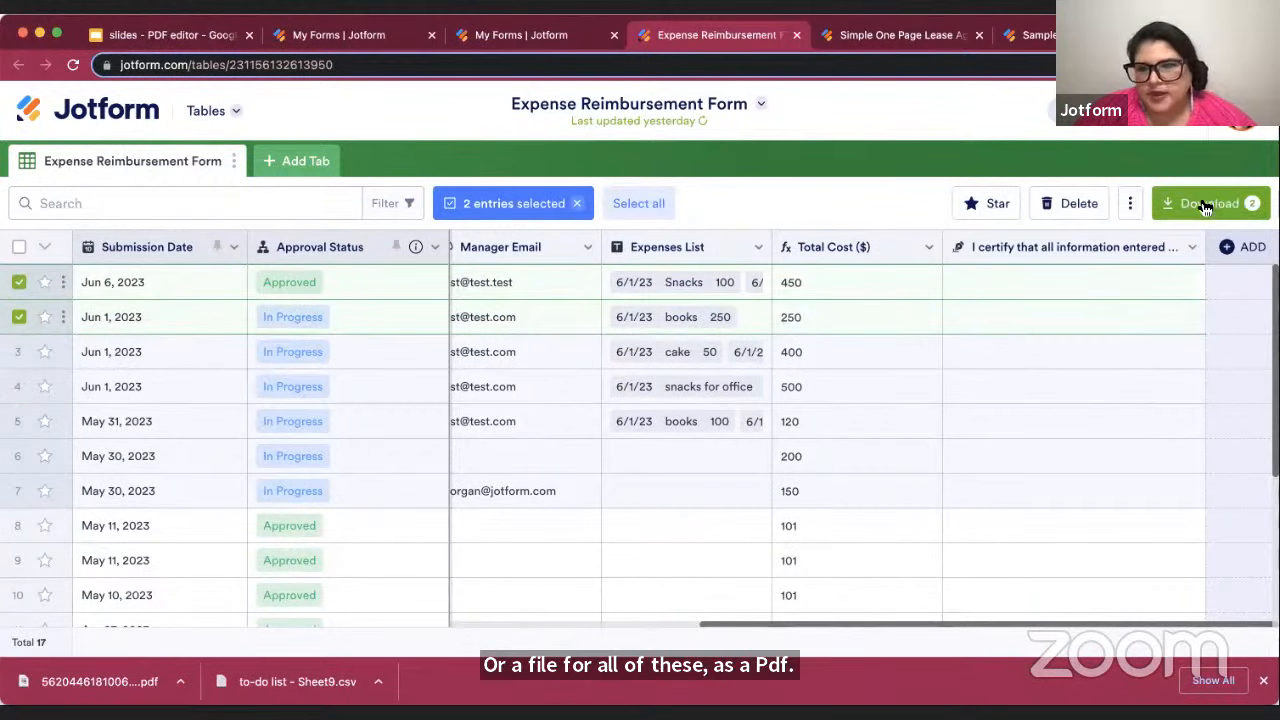
click(1250, 205)
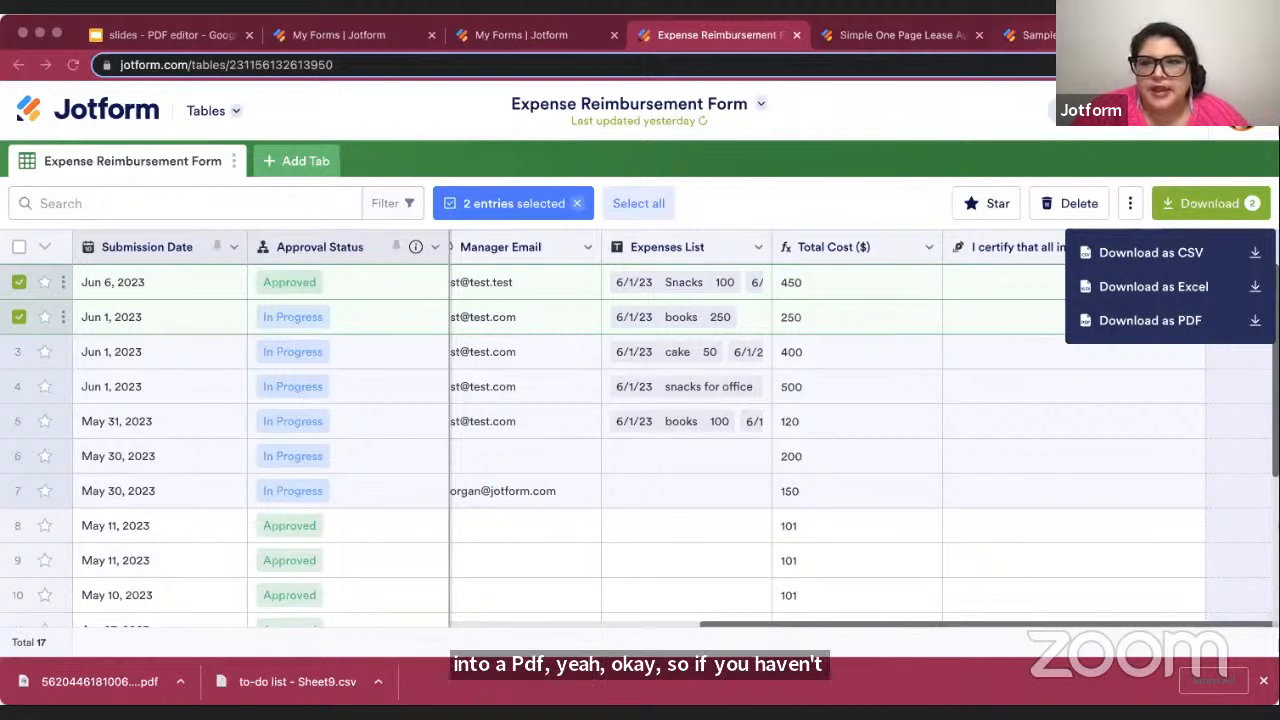
Look through the open inbox and lease template pages, return to the expense submissions table, and open its form in PDF Editor
click(1038, 38)
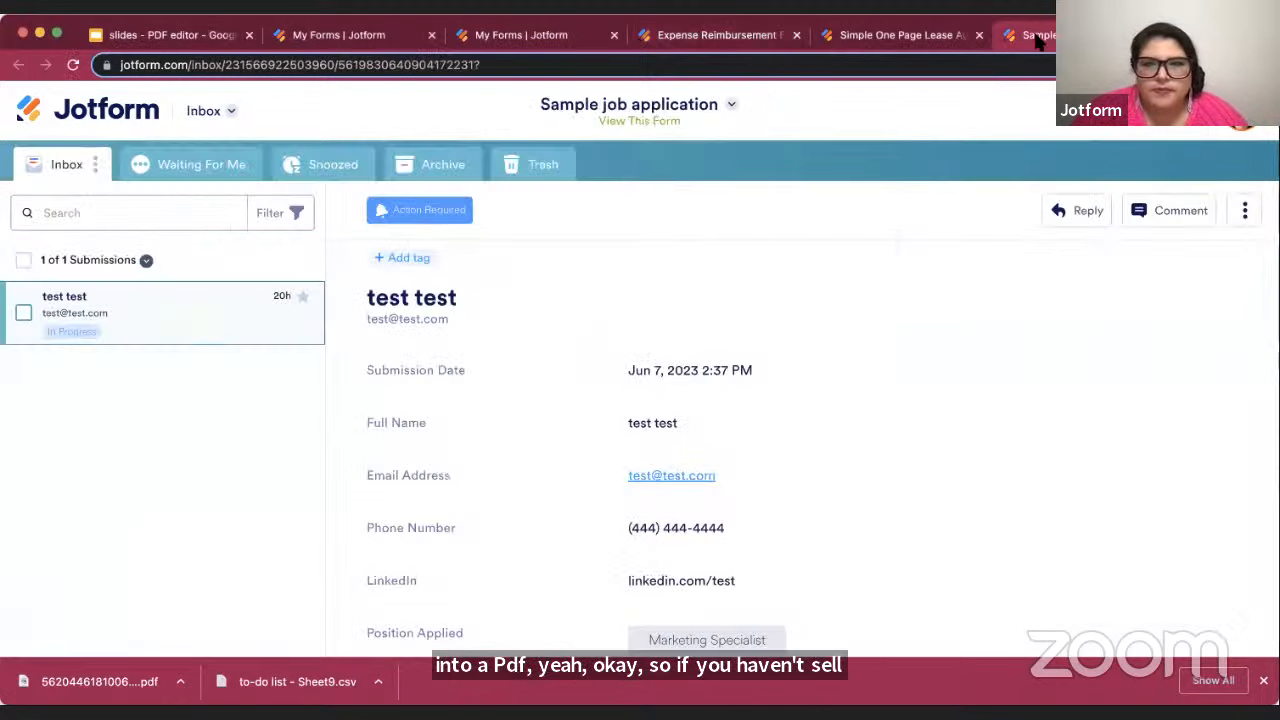
click(913, 38)
click(720, 40)
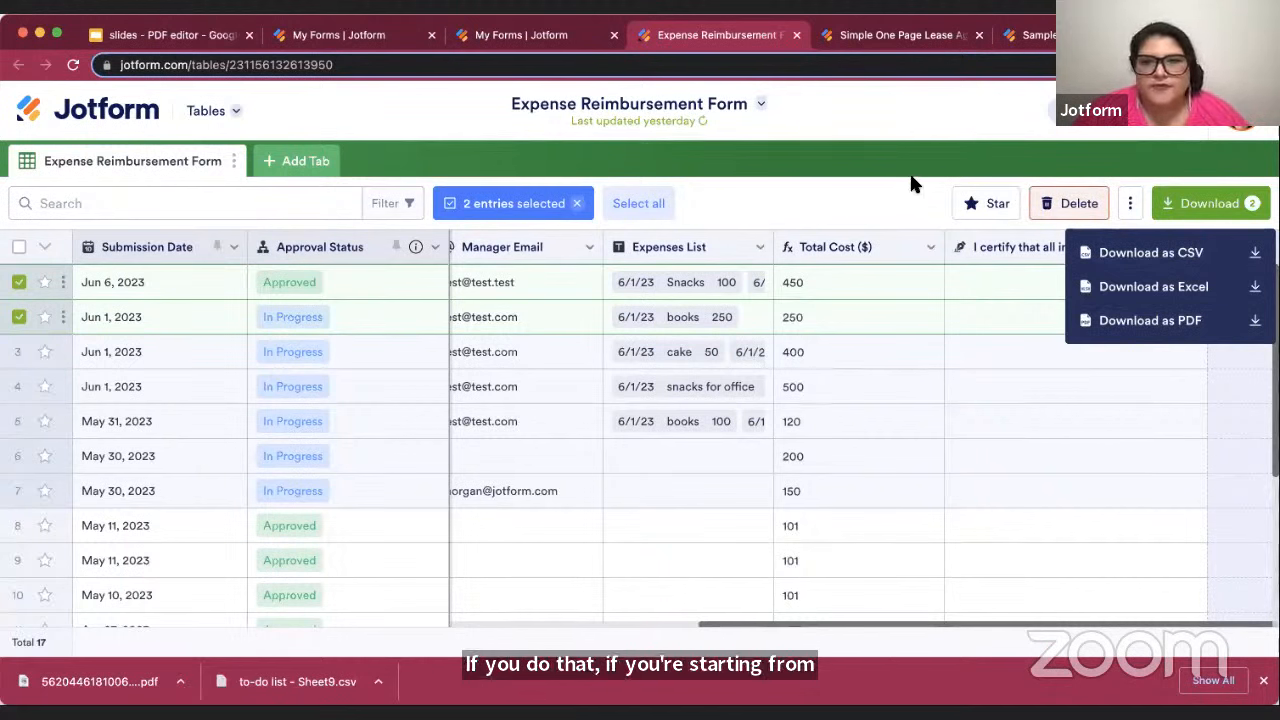
click(206, 113)
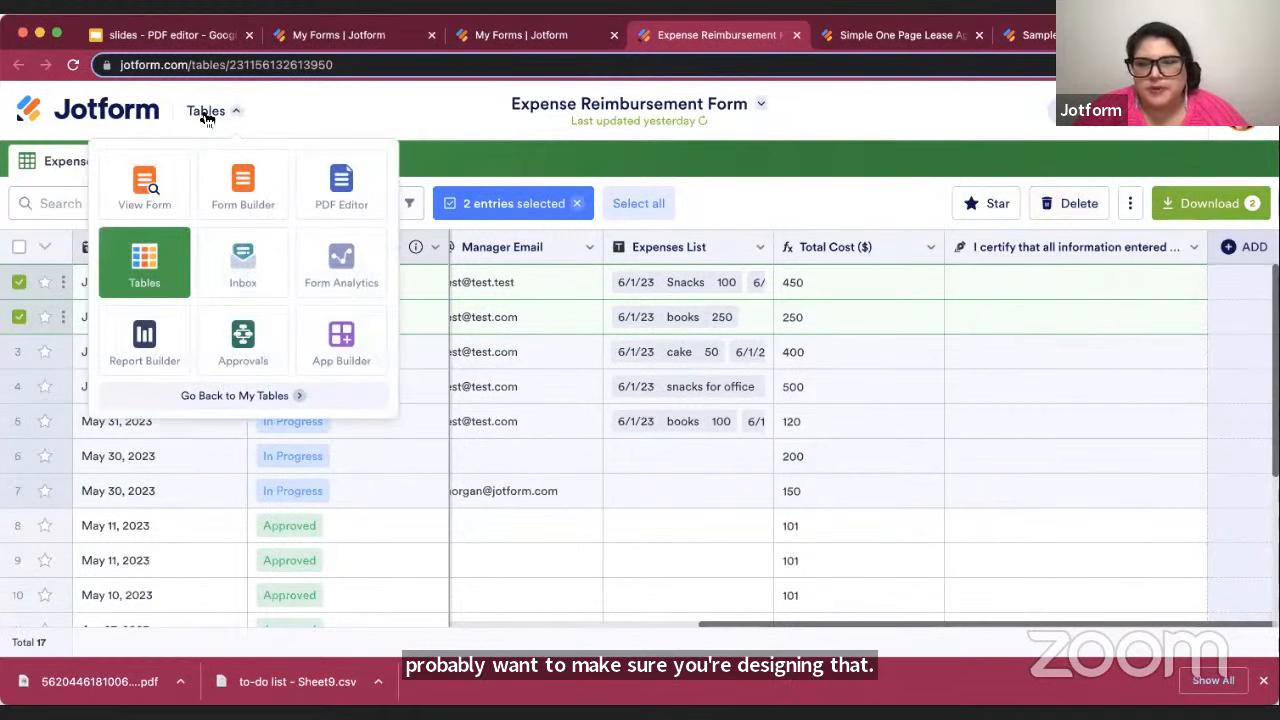
click(340, 187)
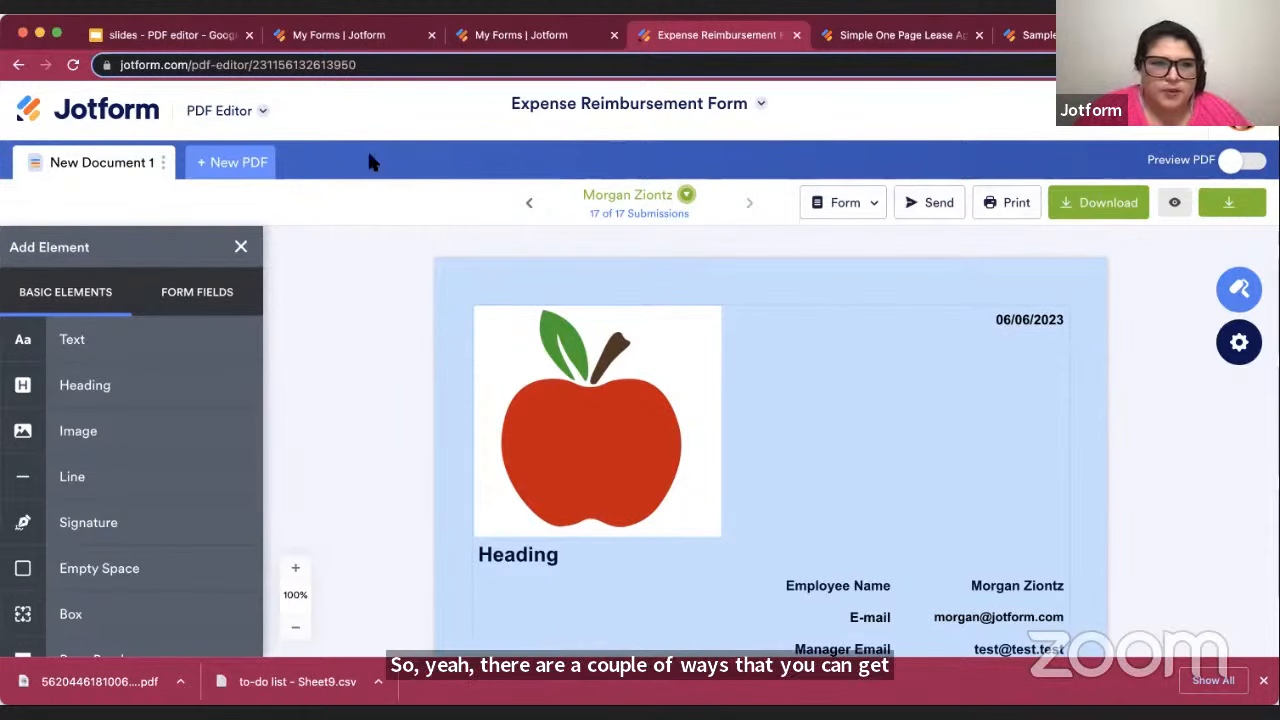
Return to My Forms from the Sample job application inbox and open that form for editing in Form Builder
click(897, 36)
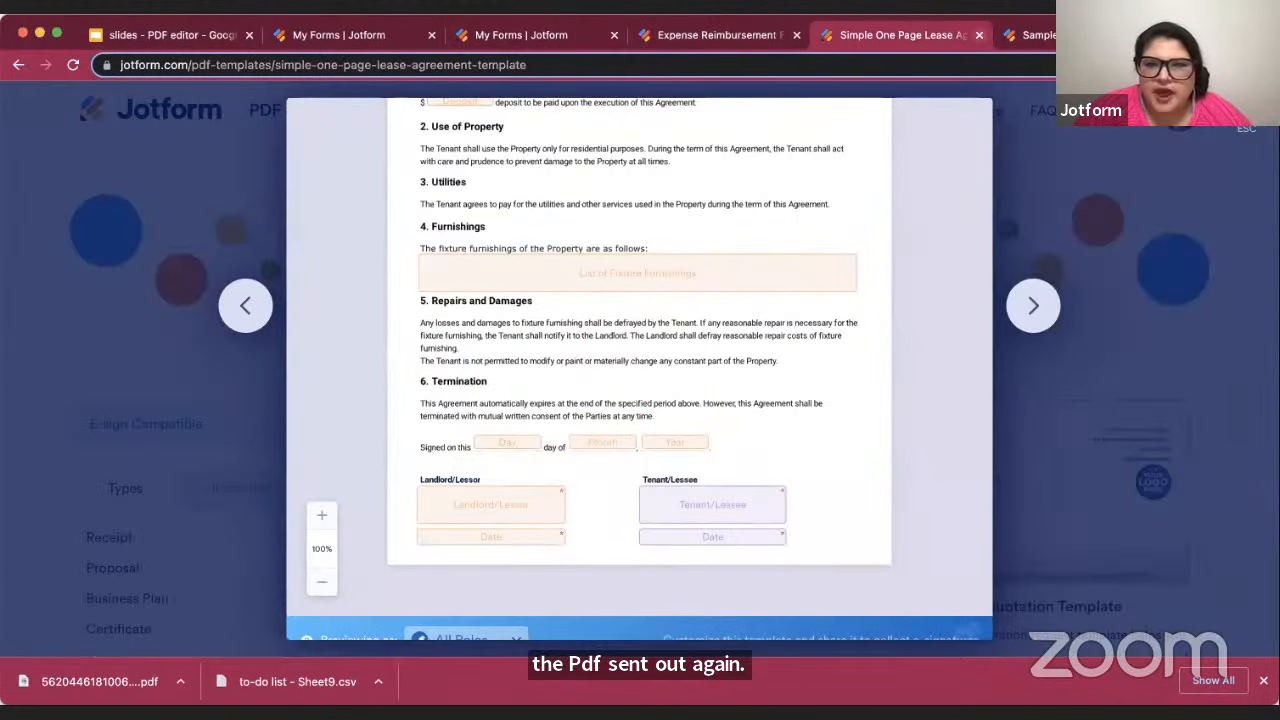
click(1036, 38)
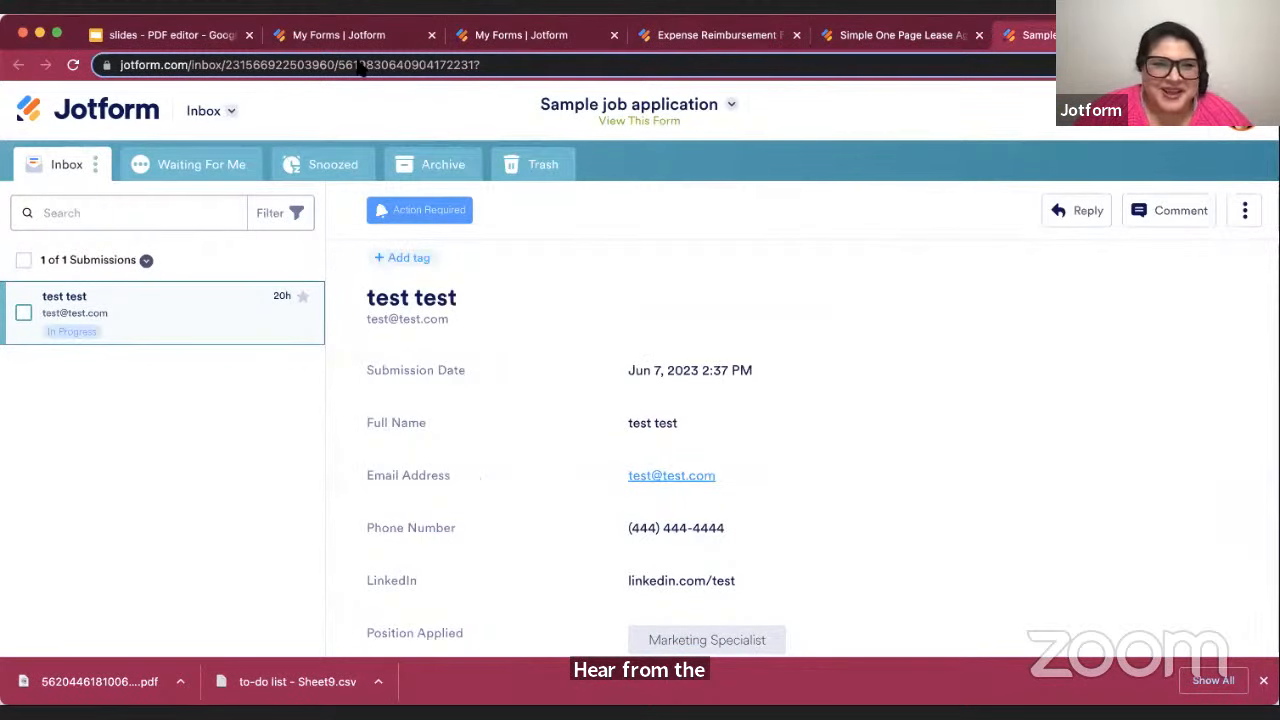
click(118, 120)
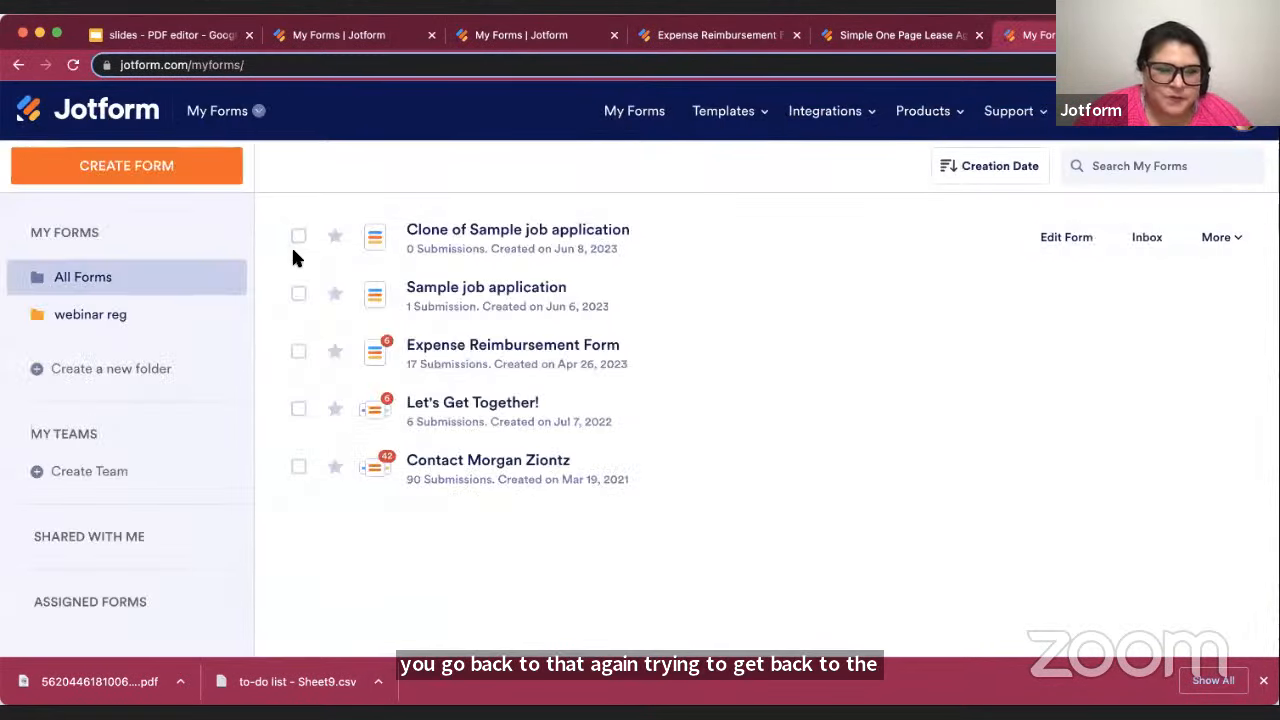
click(298, 293)
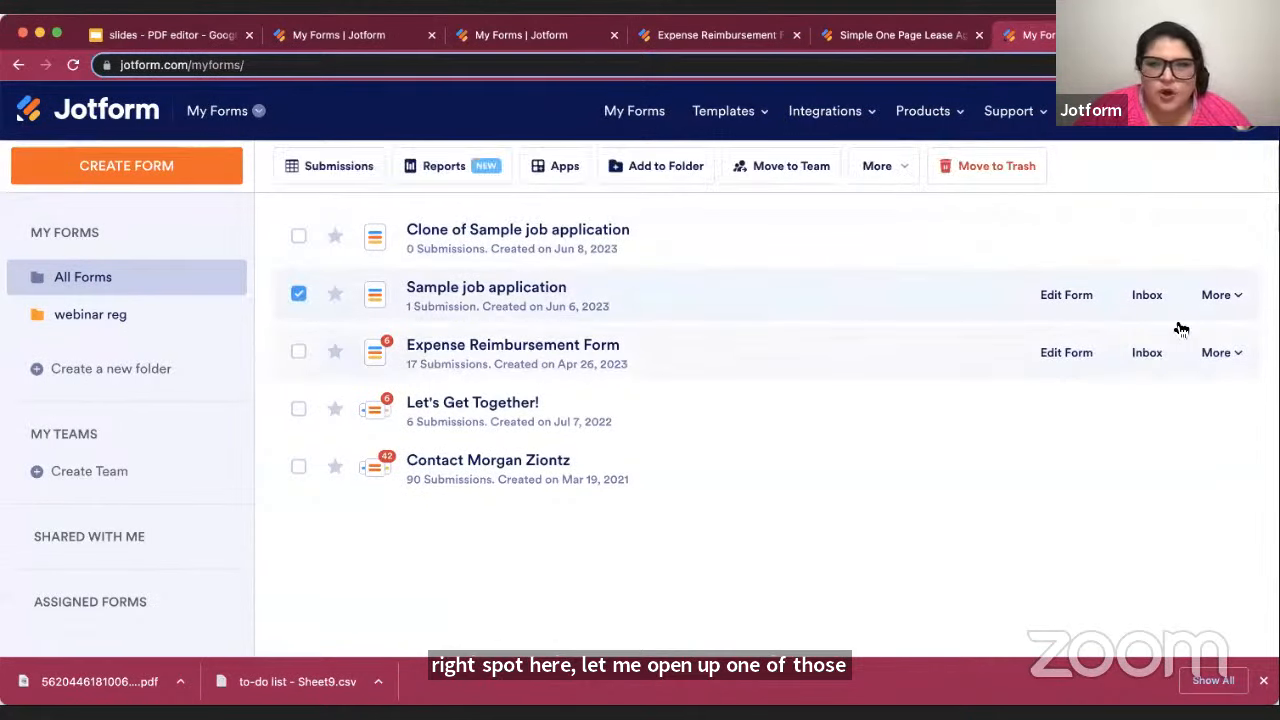
click(1220, 298)
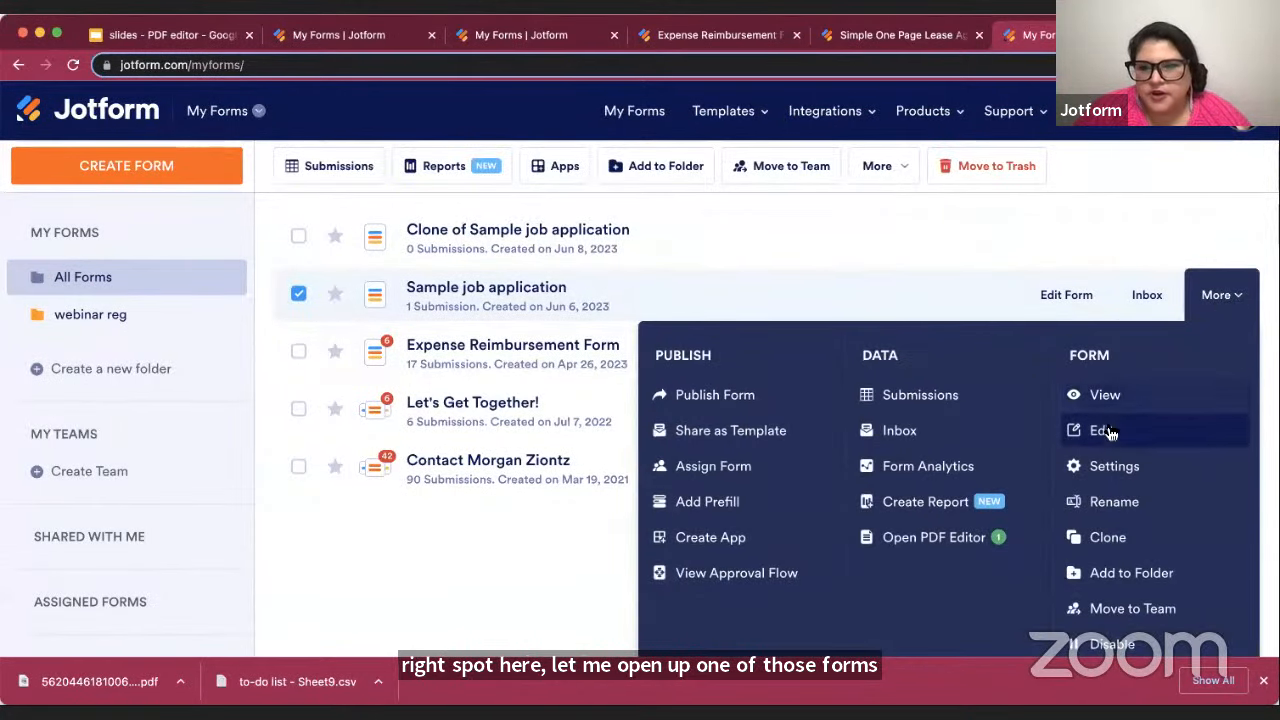
click(1106, 430)
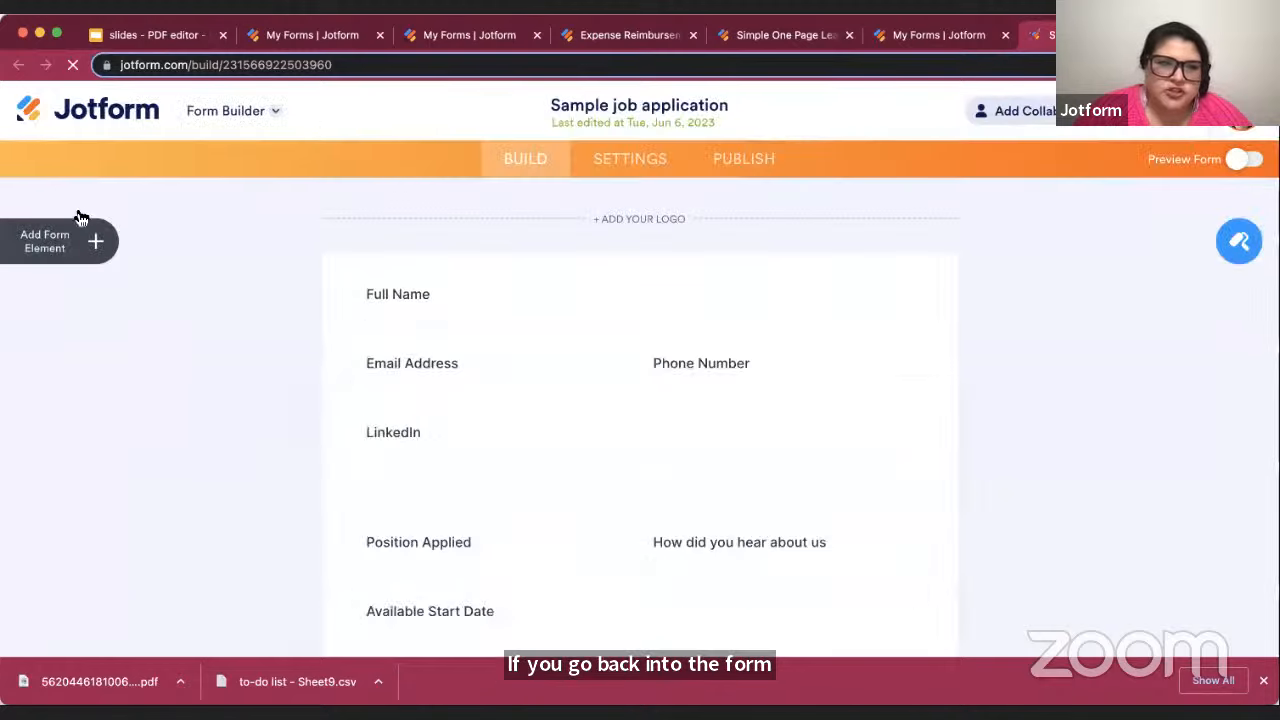
Go to the form's email settings and view the sender, reply-to and recipient settings of the Notification 1 email
click(645, 158)
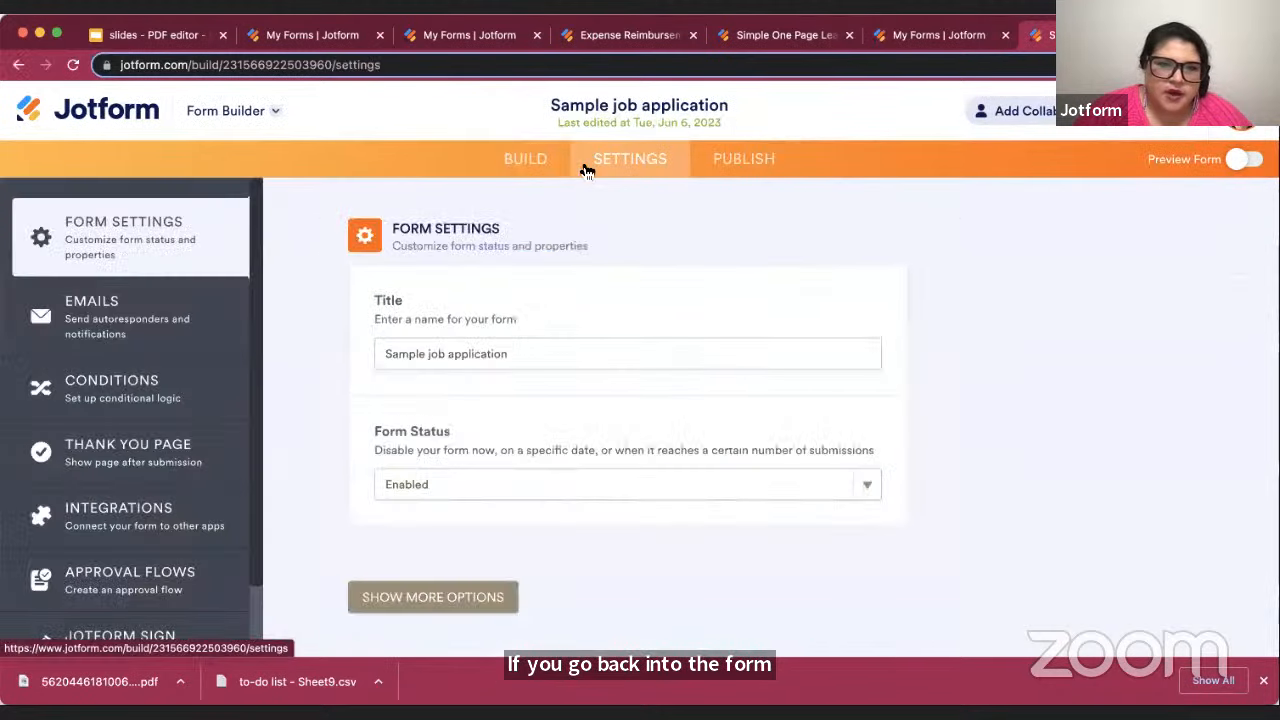
click(113, 393)
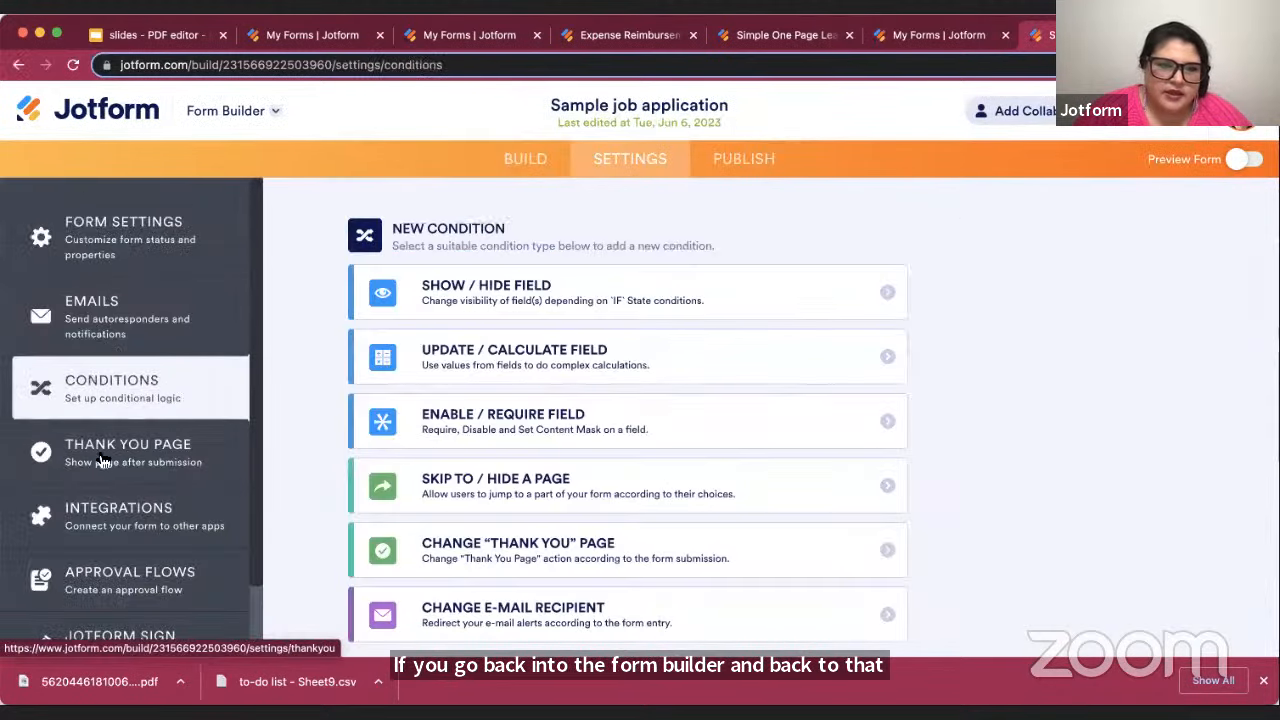
click(140, 300)
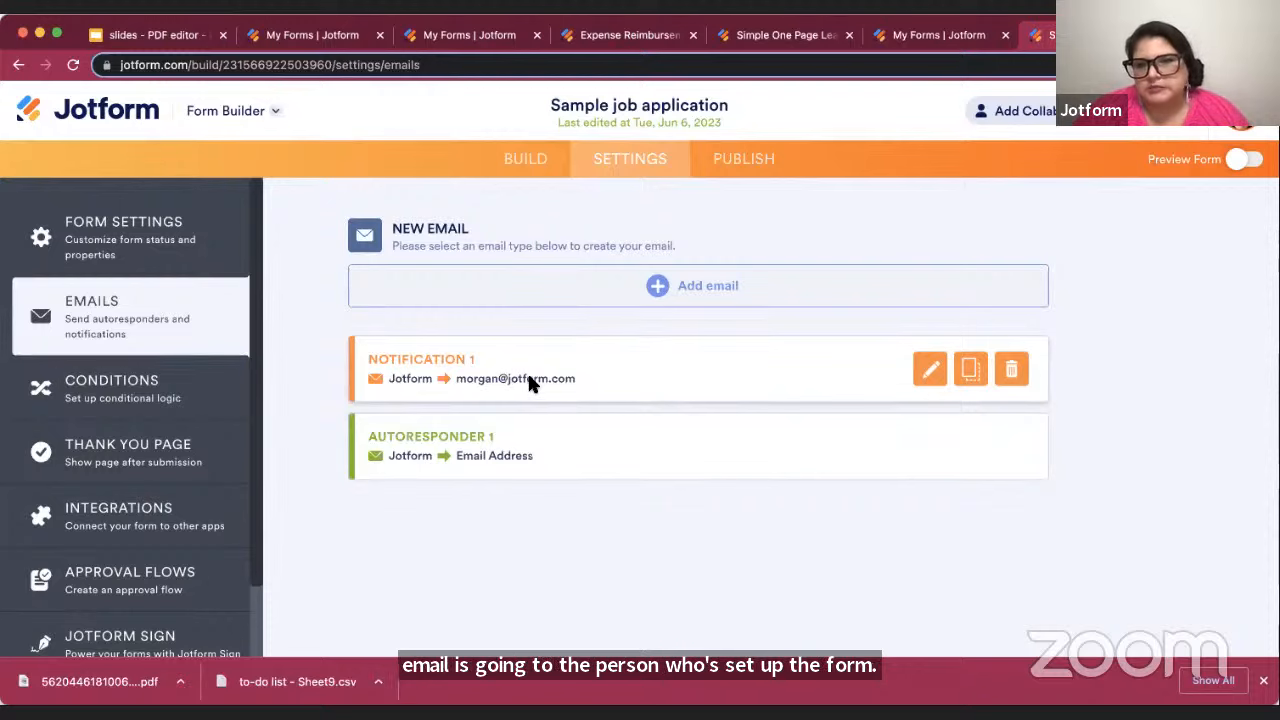
click(929, 370)
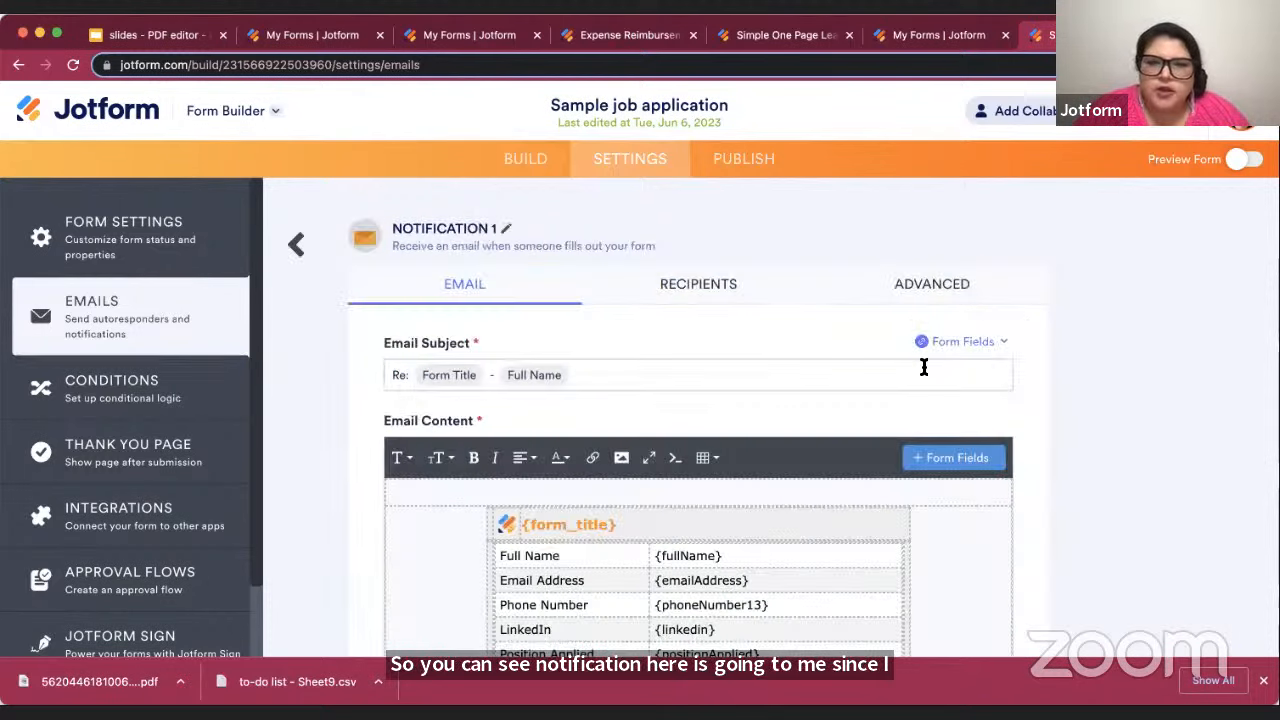
click(693, 288)
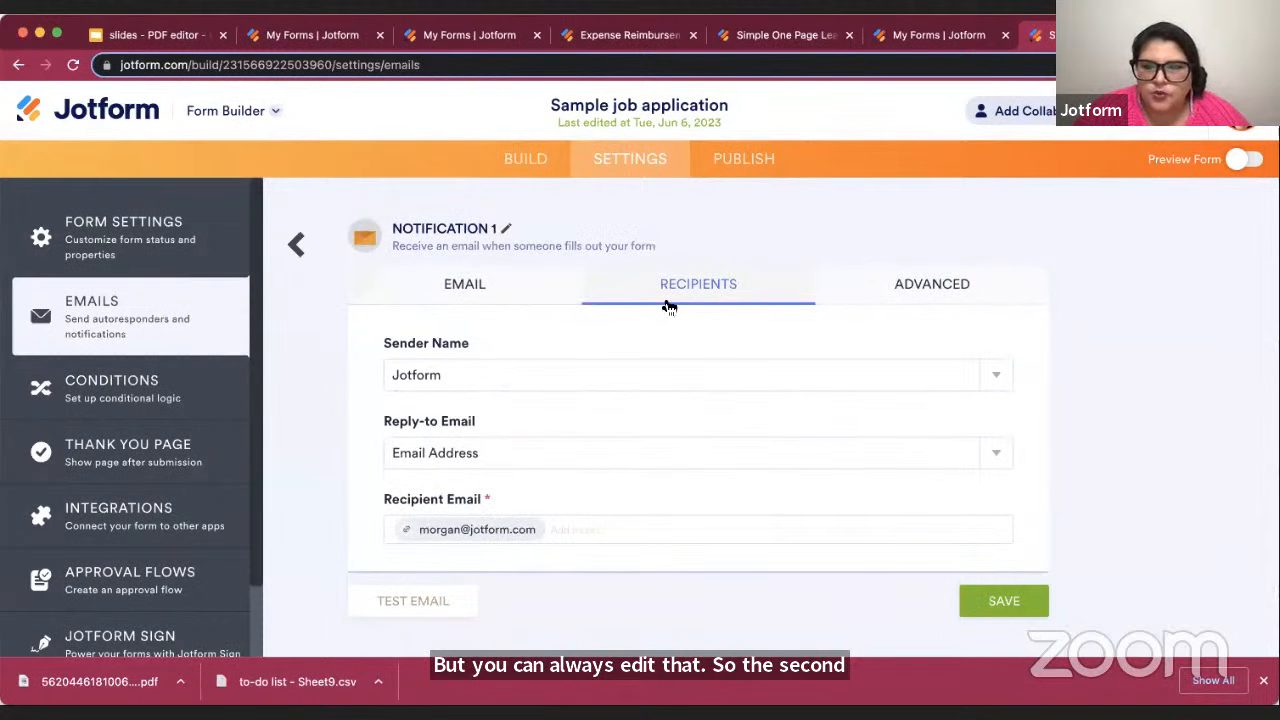
scroll(693, 315, down, 1)
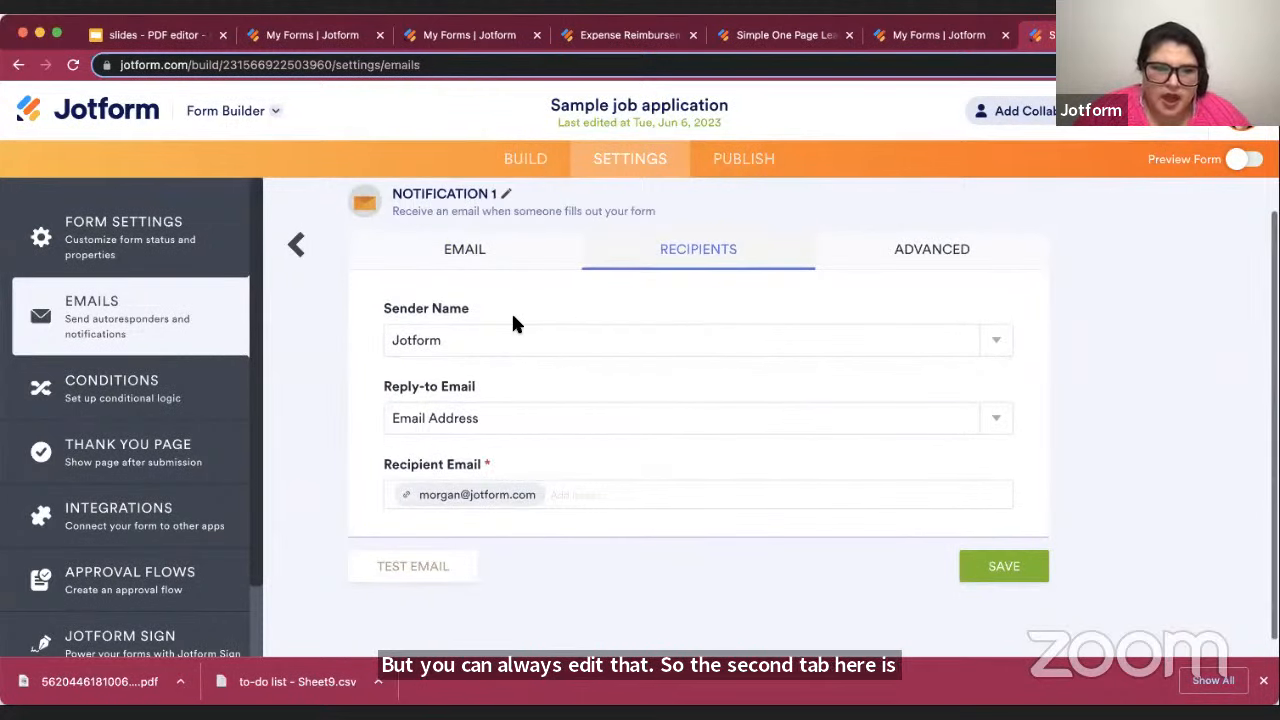